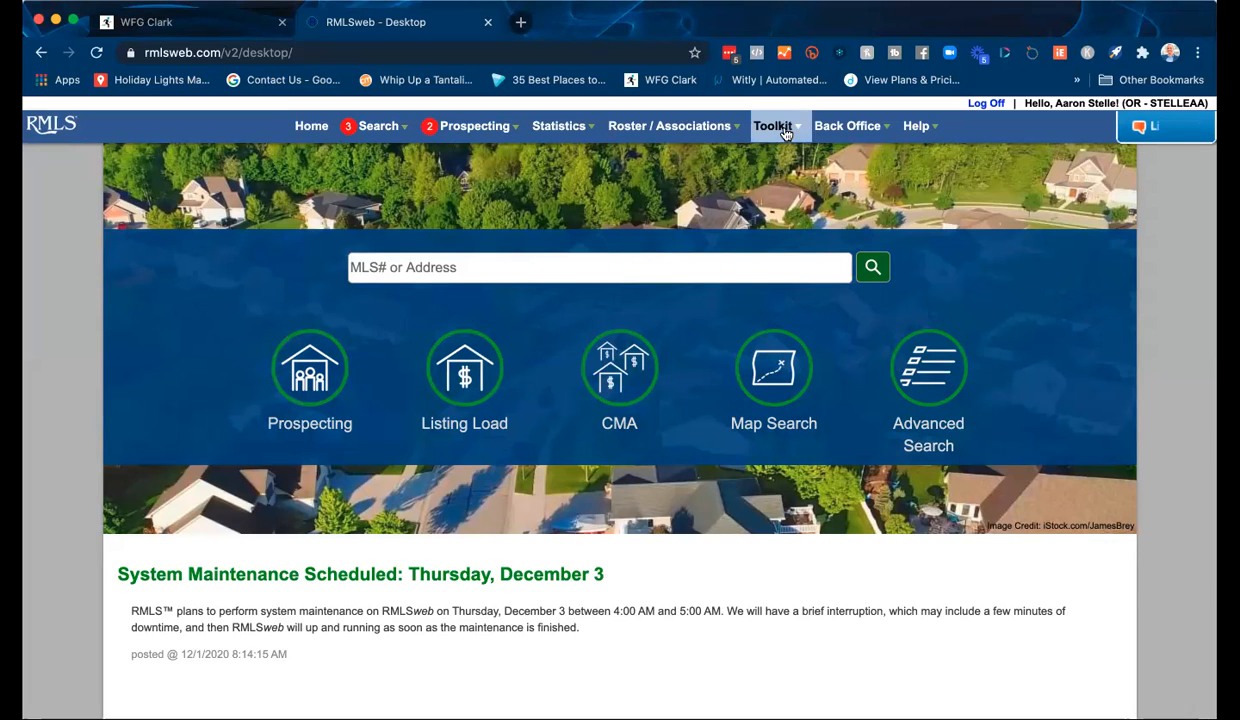
Open Remine from RMLSweb's third-party links and bring the area north of Vancouver, Washington into the map
{"action": "mouse_move", "coordinate": [783, 126]}
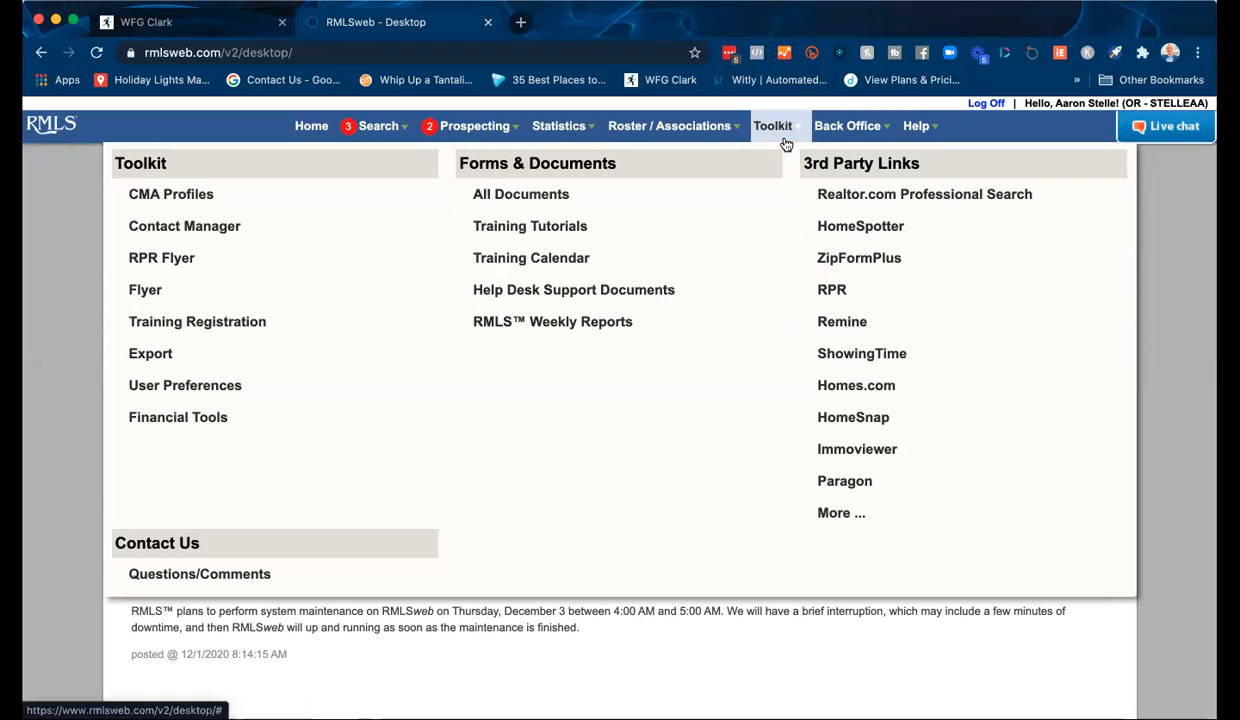
{"action": "left_click", "coordinate": [866, 318]}
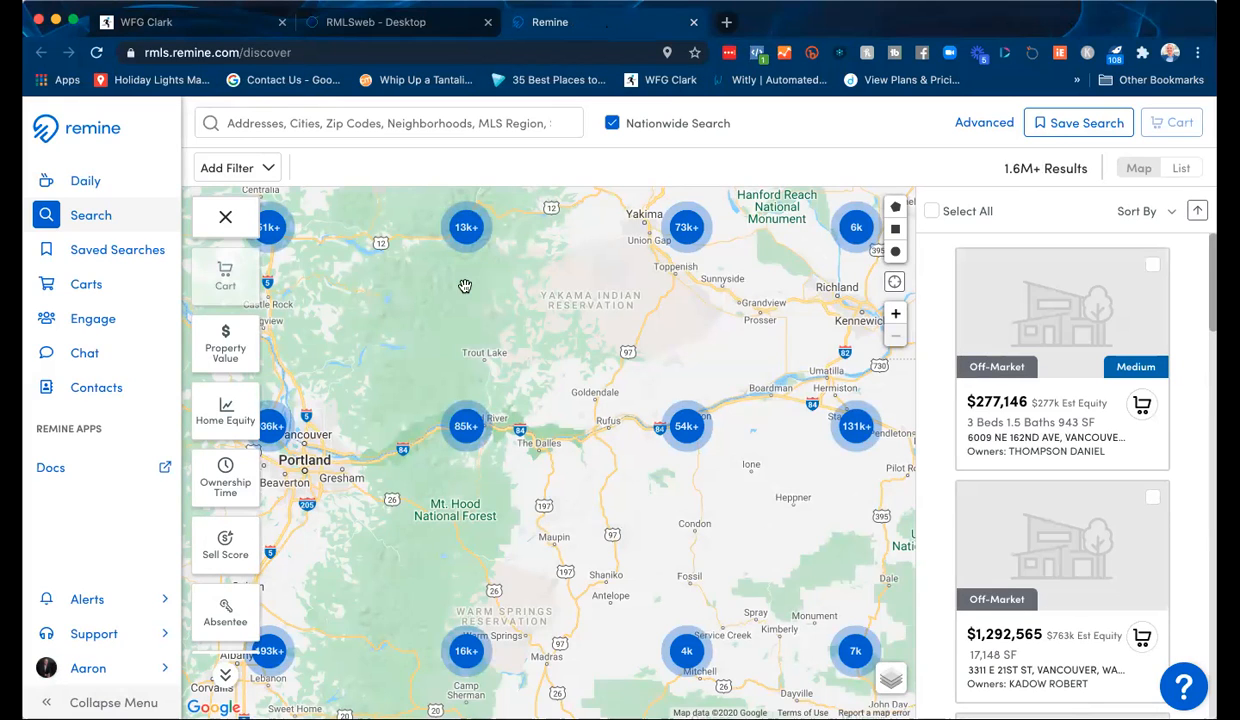
{"action": "left_click_drag", "start_coordinate": [460, 357], "coordinate": [712, 386]}
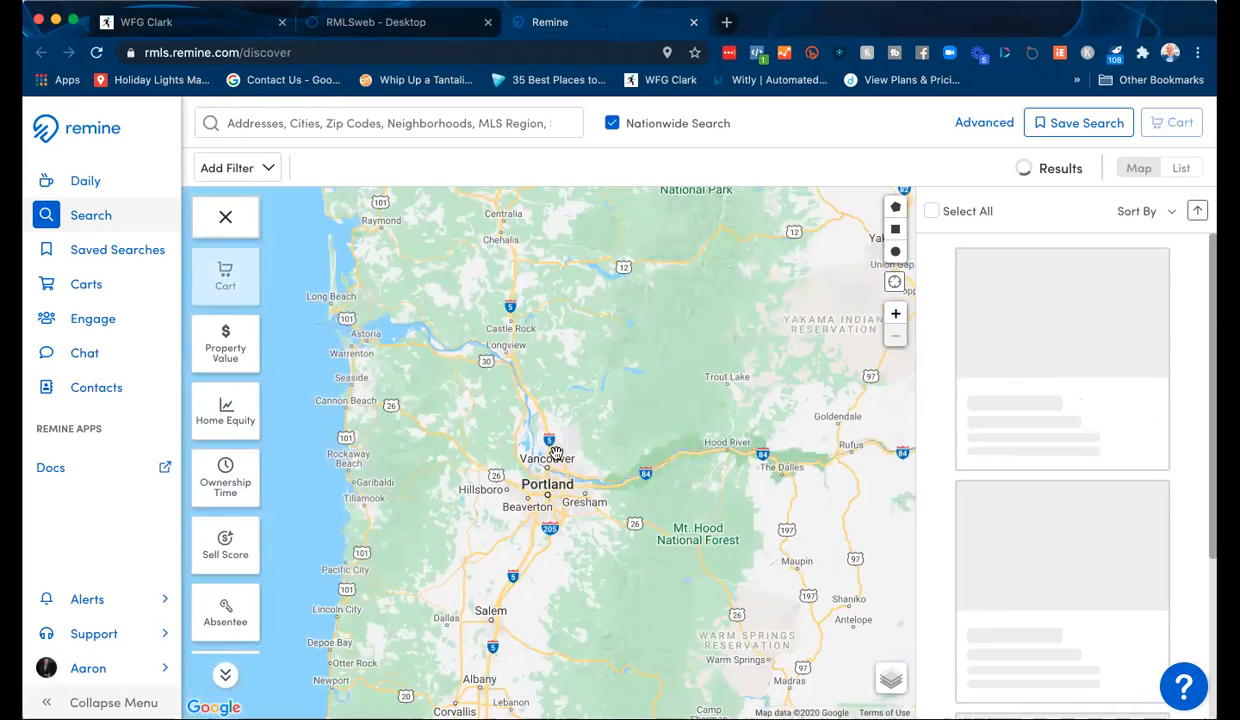
{"action": "scroll", "coordinate": [556, 453], "scroll_direction": "up", "scroll_amount": 5}
{"action": "scroll", "coordinate": [590, 430], "scroll_direction": "up", "scroll_amount": 2}
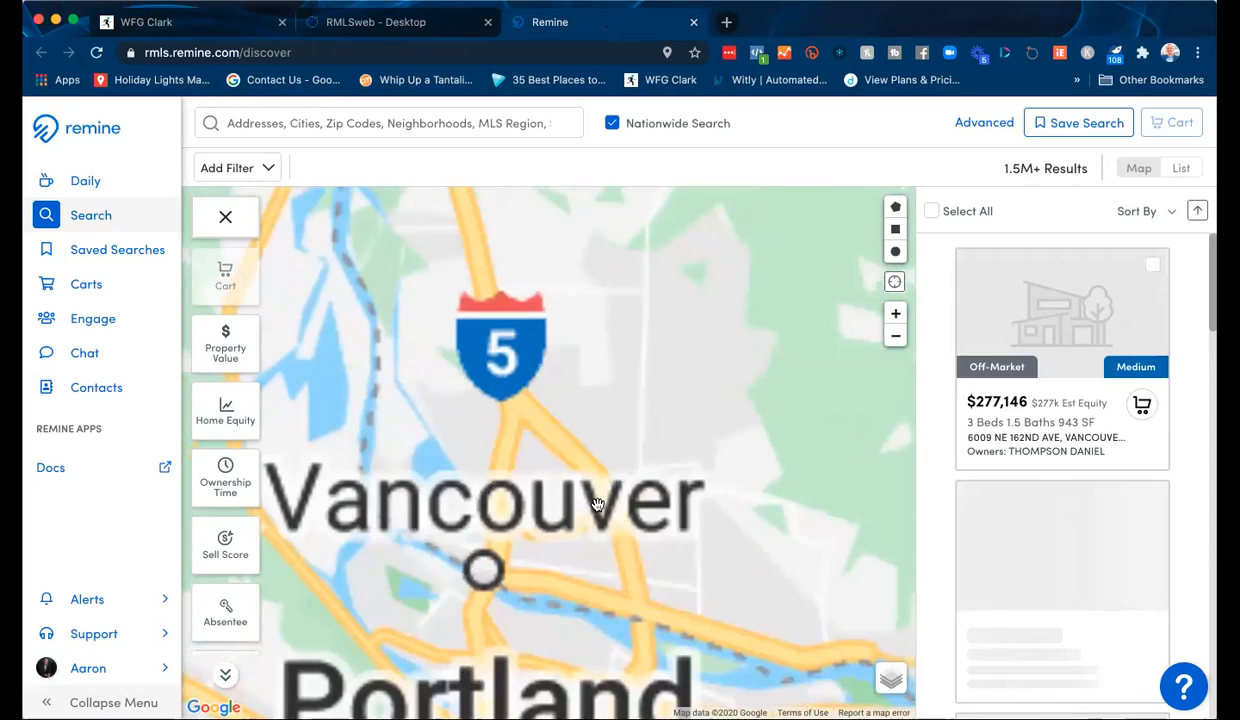
{"action": "scroll", "coordinate": [598, 503], "scroll_direction": "down", "scroll_amount": 4}
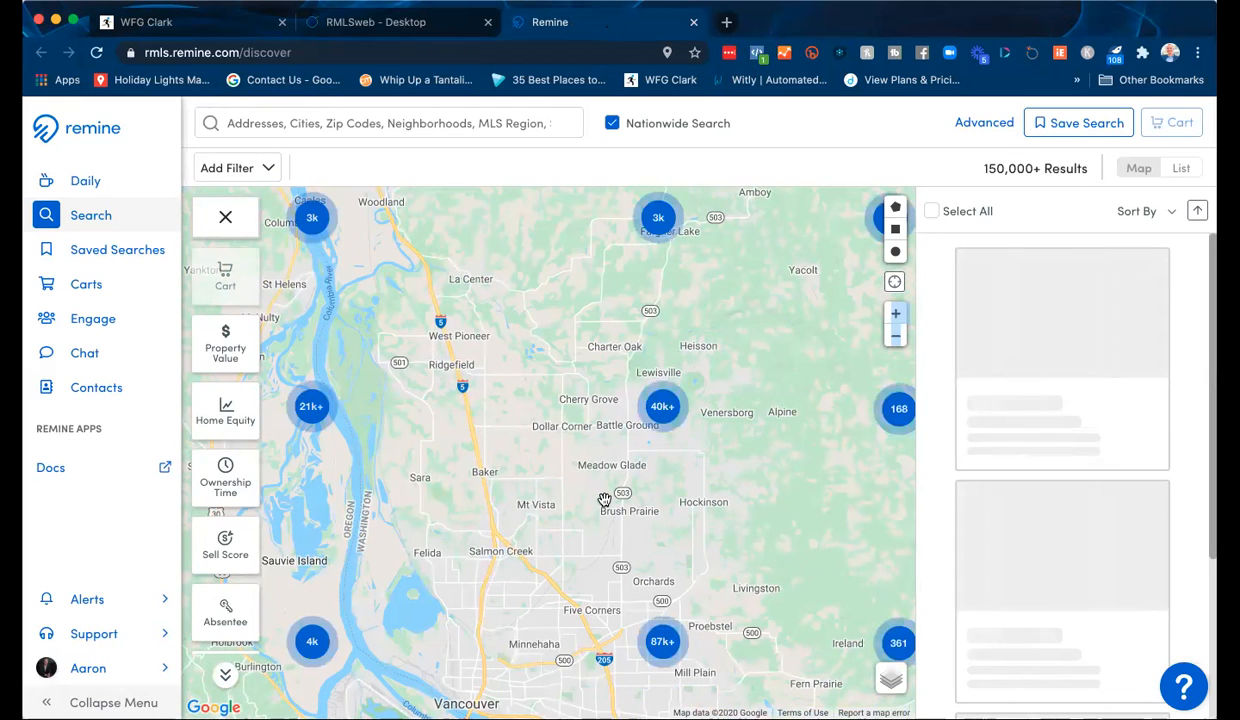
Search places for "dublin" and try to apply the Dublin Meadows neighborhood in Battle Ground, Washington as a filter
{"action": "left_click", "coordinate": [322, 120]}
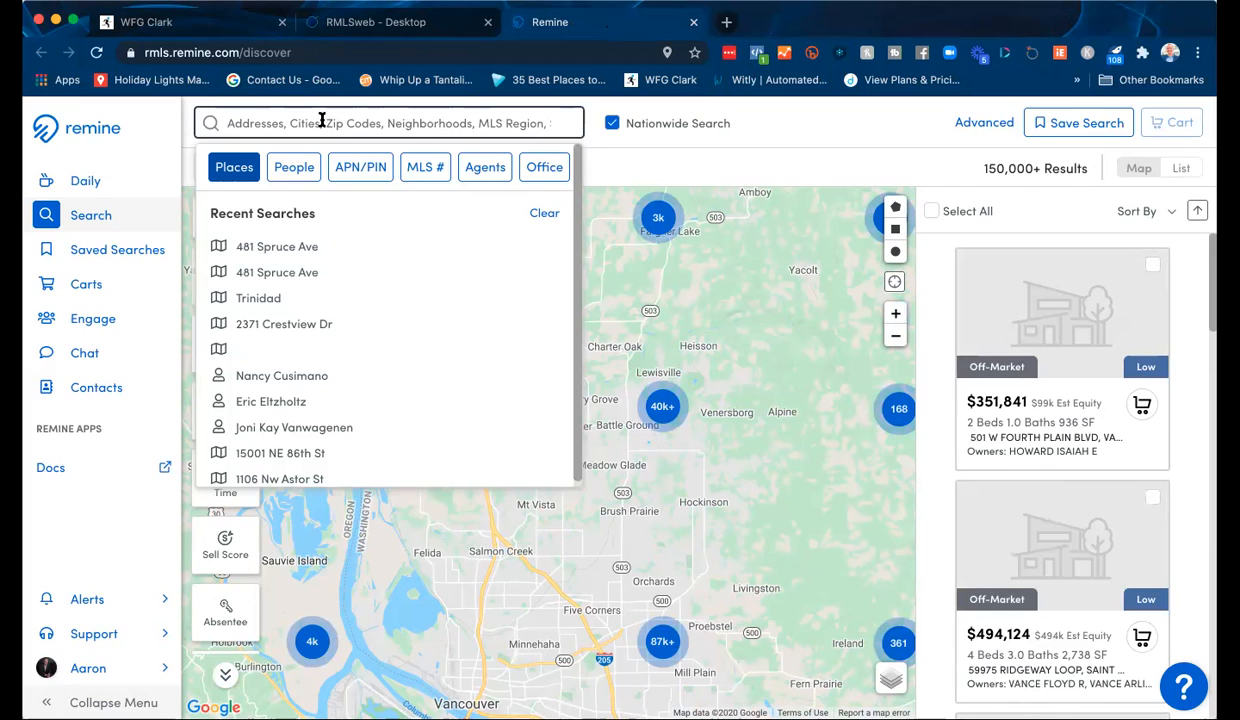
{"action": "type", "text": "dublin"}
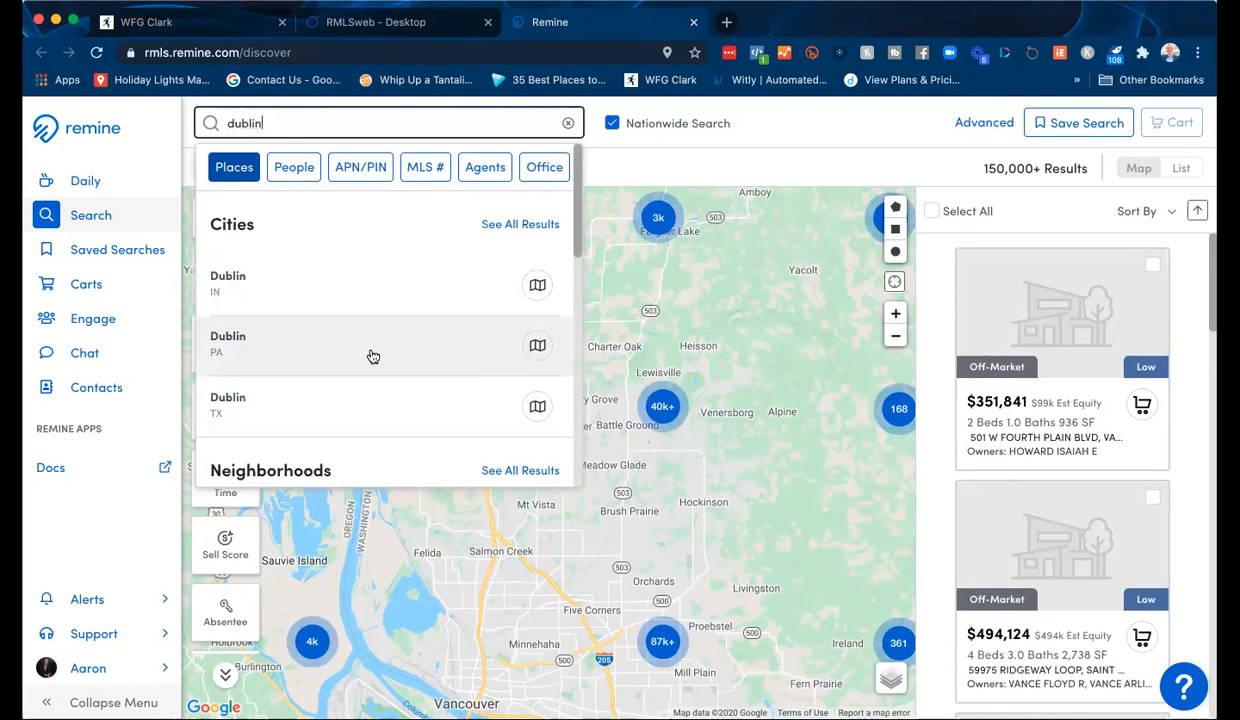
{"action": "scroll", "coordinate": [370, 355], "scroll_direction": "down", "scroll_amount": 3}
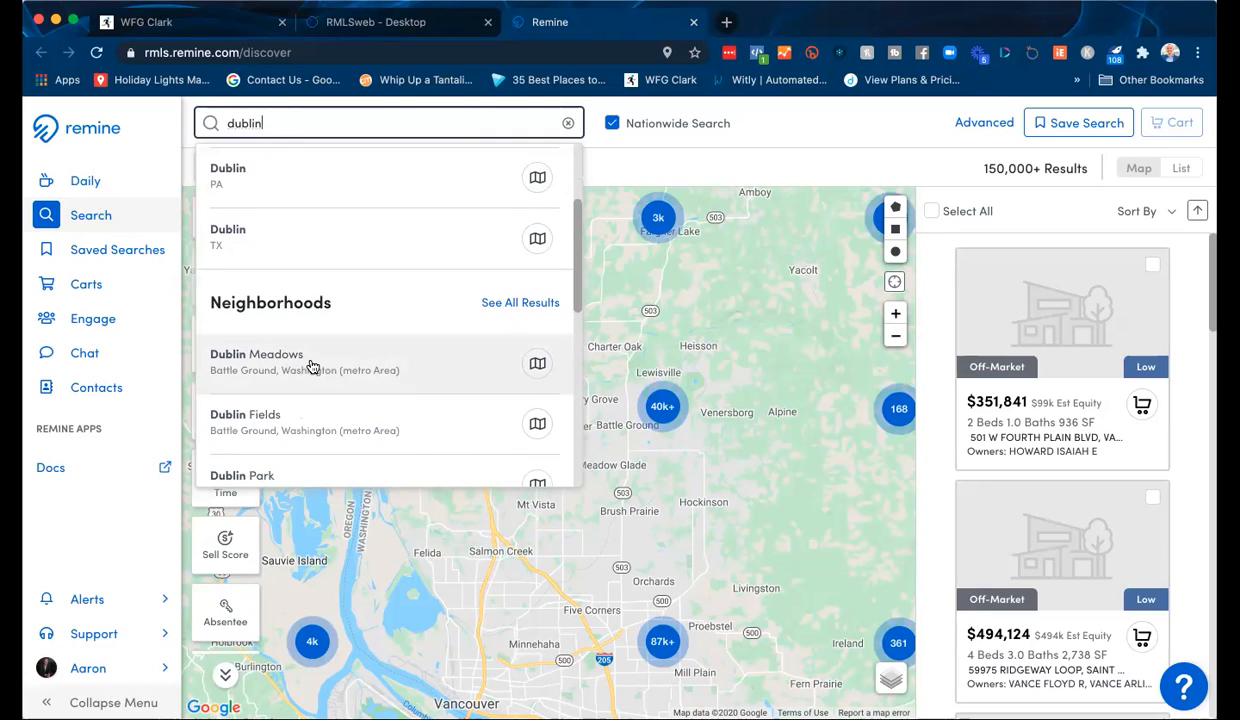
{"action": "left_click", "coordinate": [541, 364]}
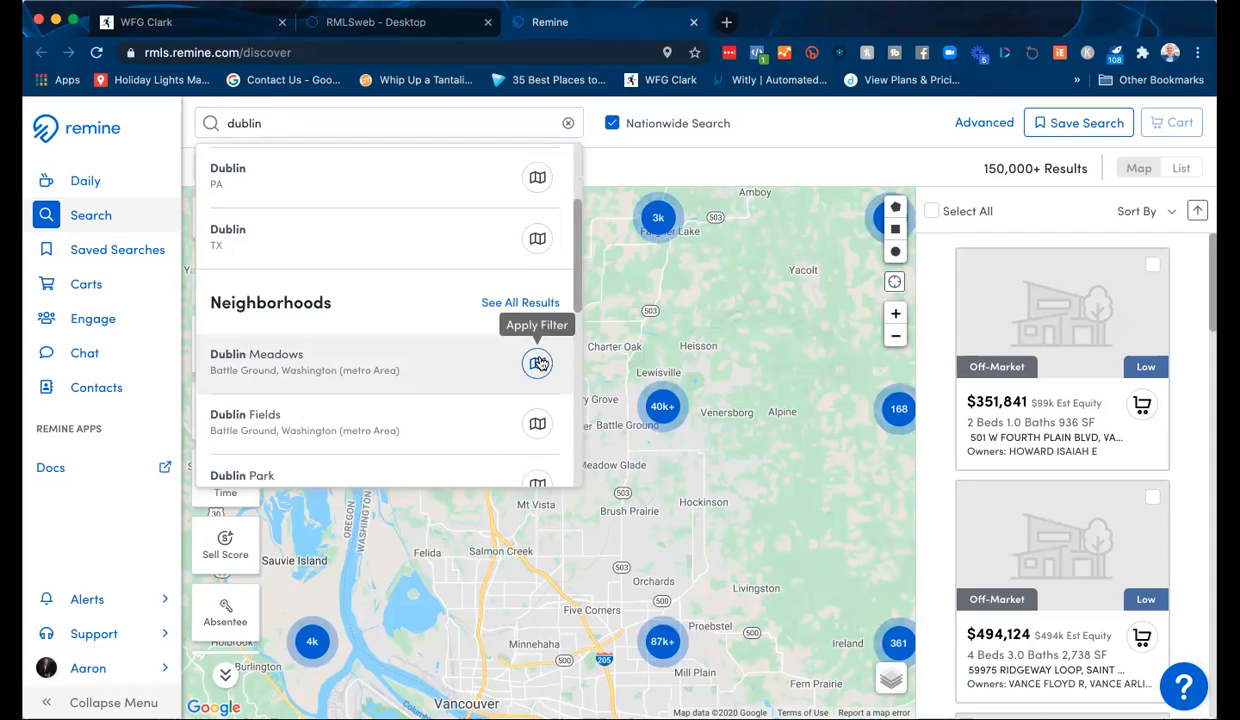
{"action": "left_click", "coordinate": [287, 126]}
{"action": "type", "text": "mea"}
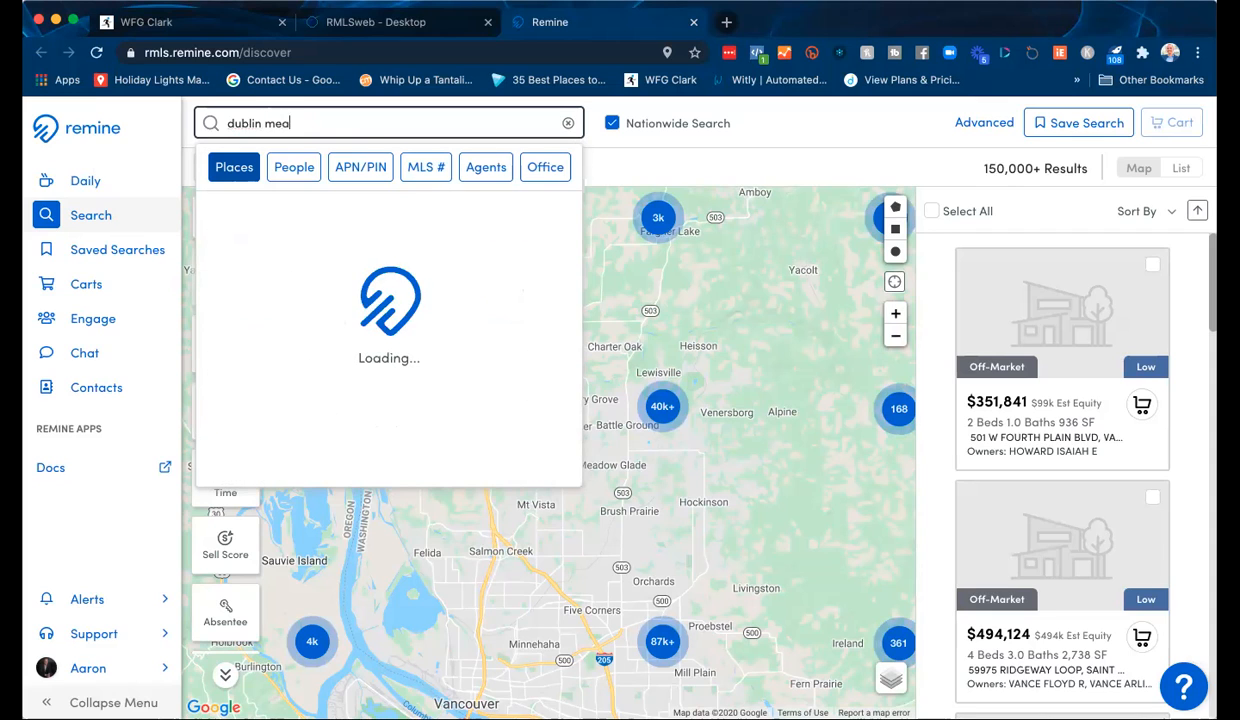
{"action": "type", "text": "d"}
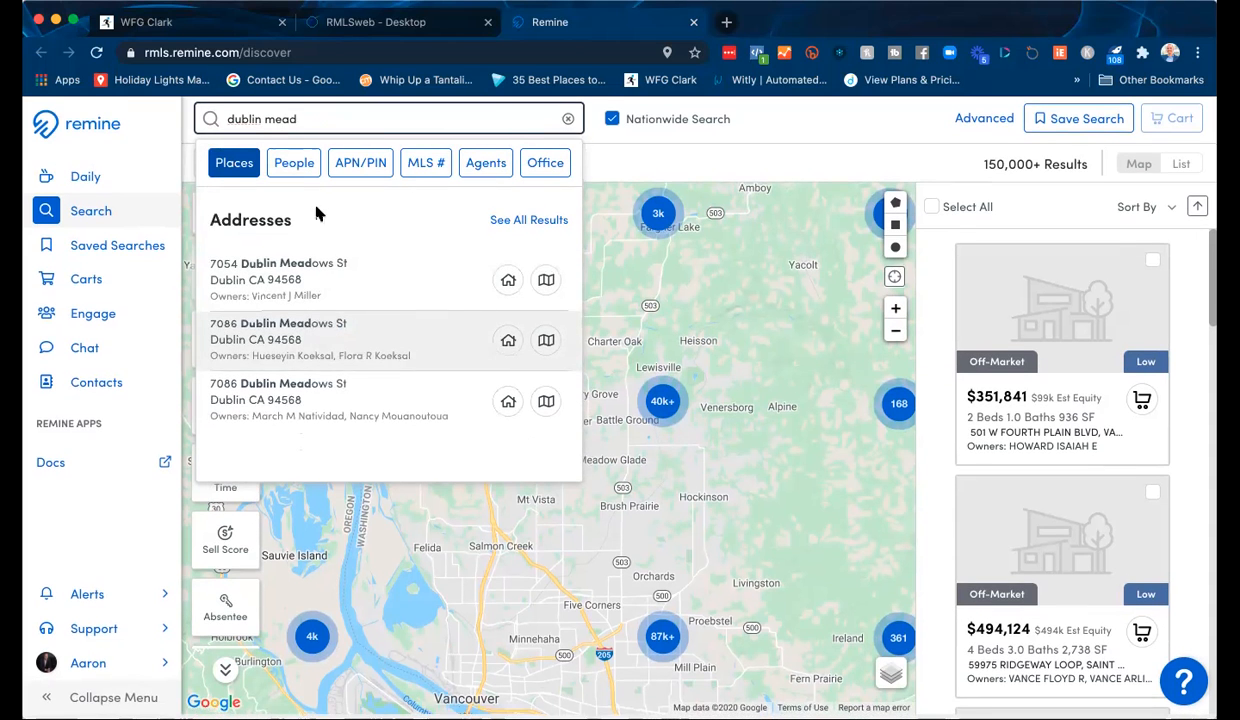
{"action": "key", "text": "BackSpace"}
{"action": "key", "text": "BackSpace"}
{"action": "key", "text": "BackSpace"}
{"action": "key", "text": "BackSpace"}
{"action": "key", "text": "BackSpace"}
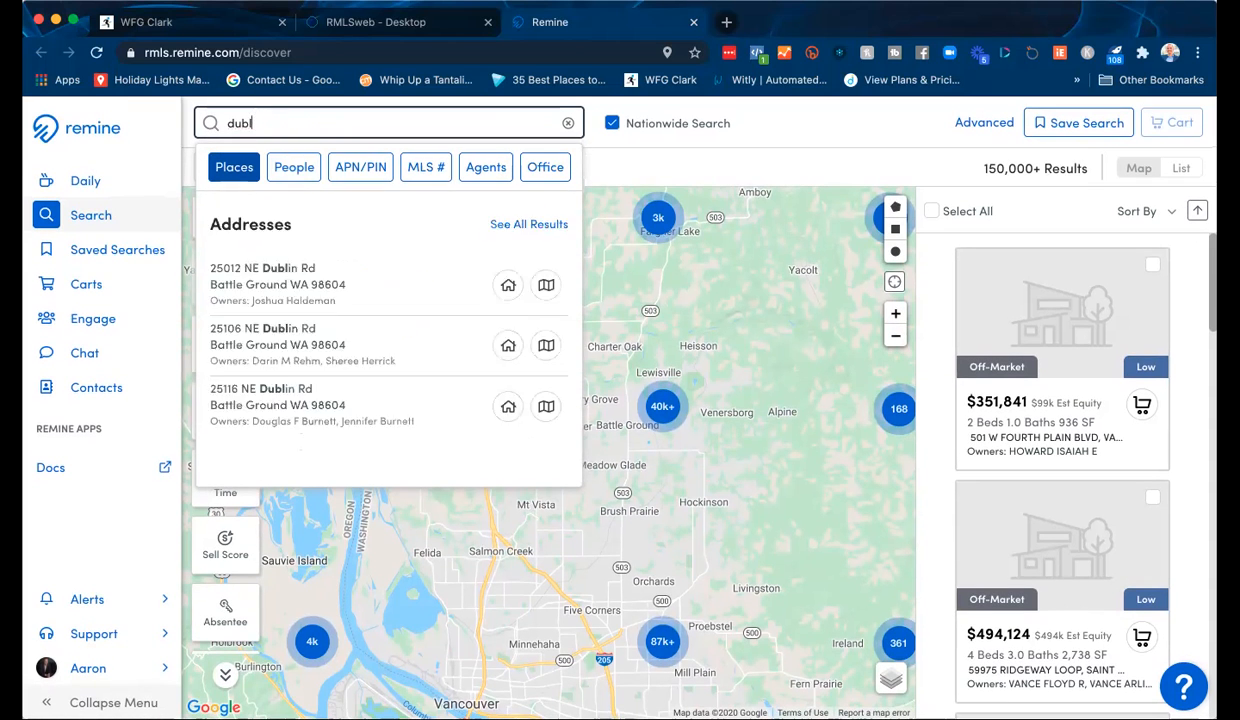
Filter the "dublin" search to the Dublin Meadows neighborhood in Battle Ground, Washington
{"action": "scroll", "coordinate": [354, 327], "scroll_direction": "down", "scroll_amount": 3}
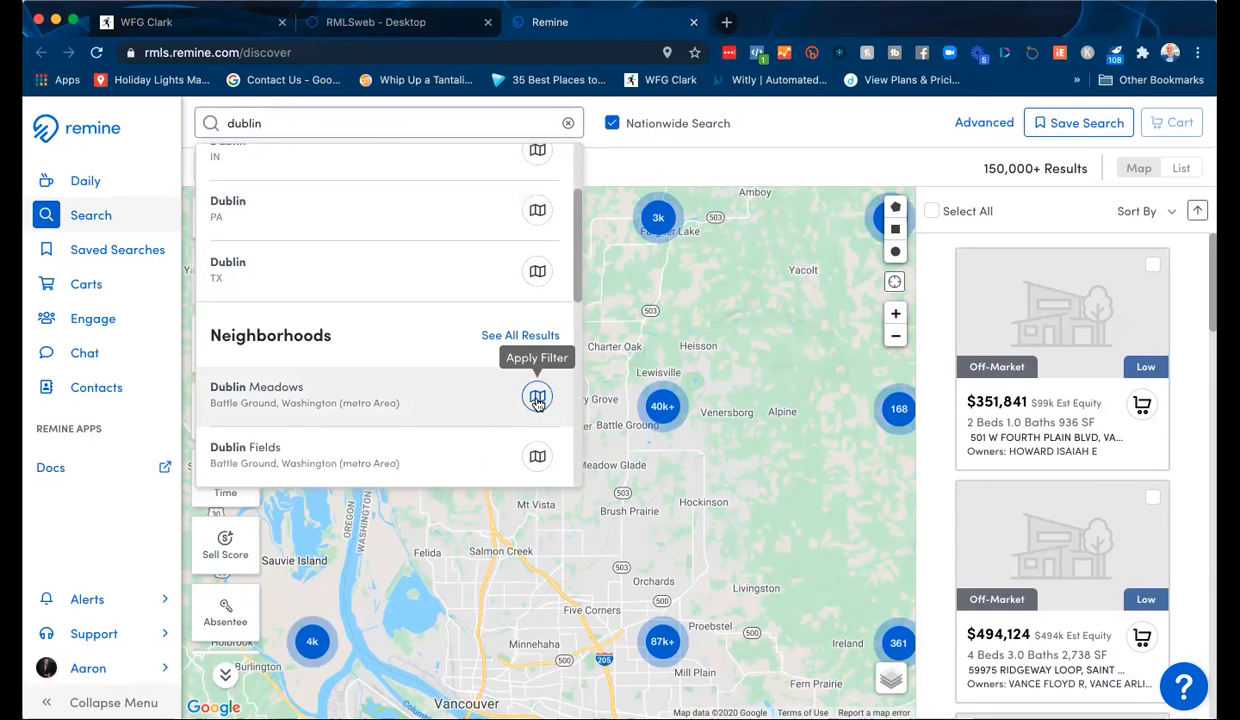
{"action": "left_click", "coordinate": [537, 396]}
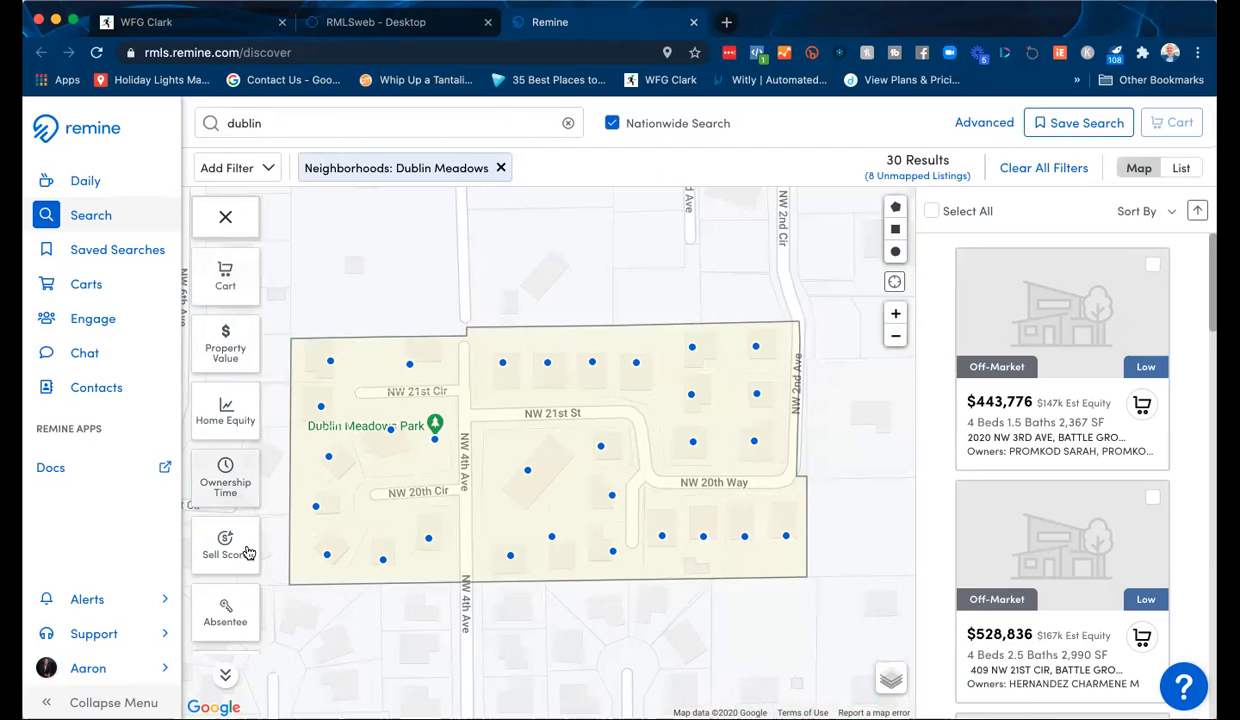
Add a building type filter that limits the Dublin Meadows results to Single-Family
{"action": "scroll", "coordinate": [235, 545], "scroll_direction": "down", "scroll_amount": 2}
{"action": "scroll", "coordinate": [225, 542], "scroll_direction": "down", "scroll_amount": 1}
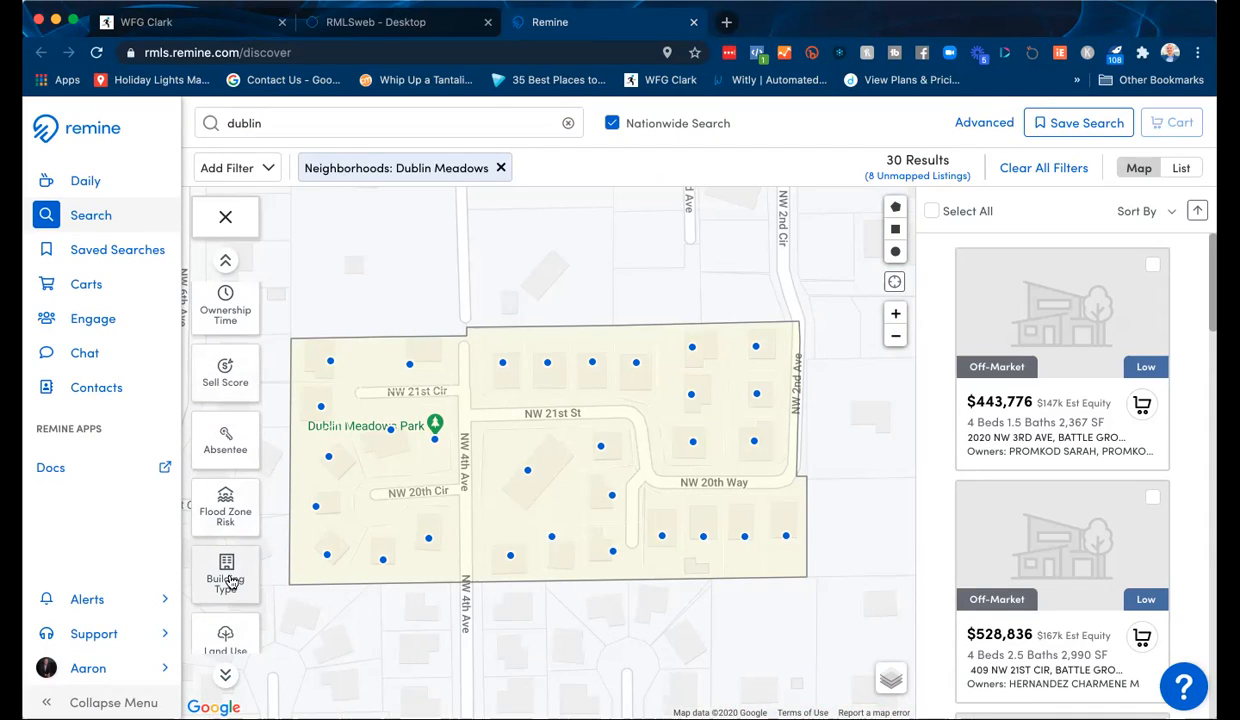
{"action": "left_click", "coordinate": [228, 578]}
{"action": "left_click", "coordinate": [290, 243]}
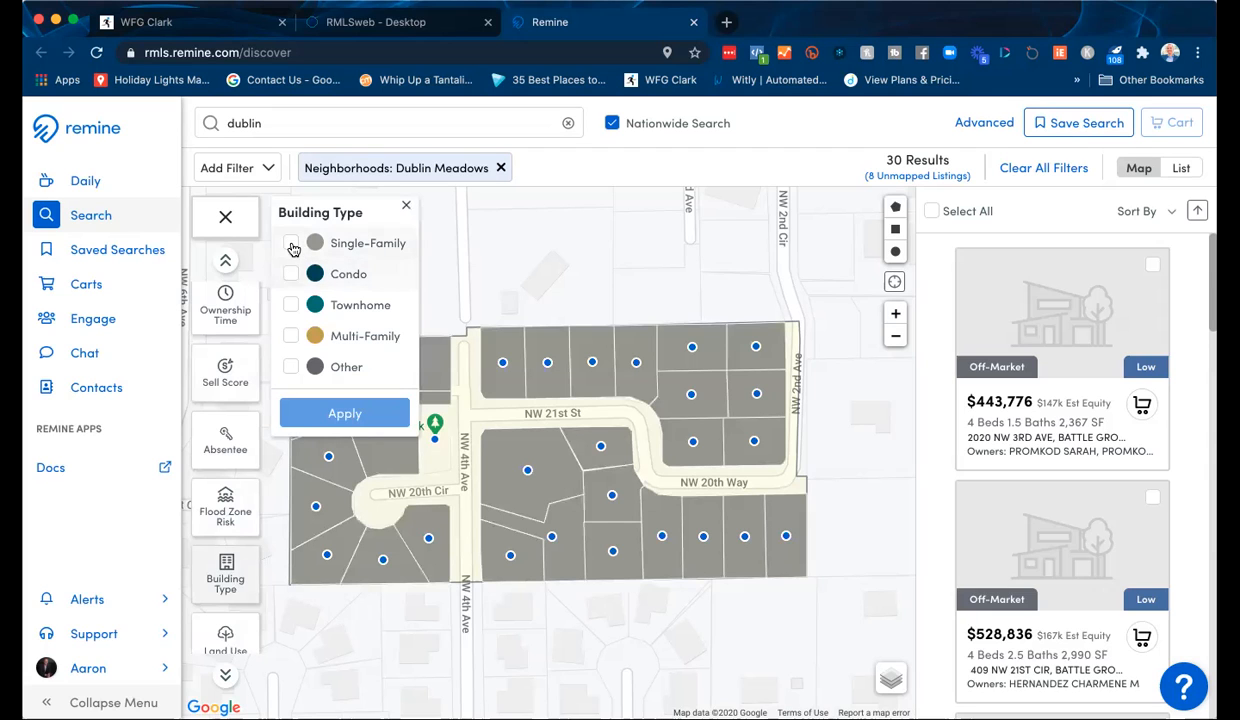
{"action": "left_click", "coordinate": [345, 414]}
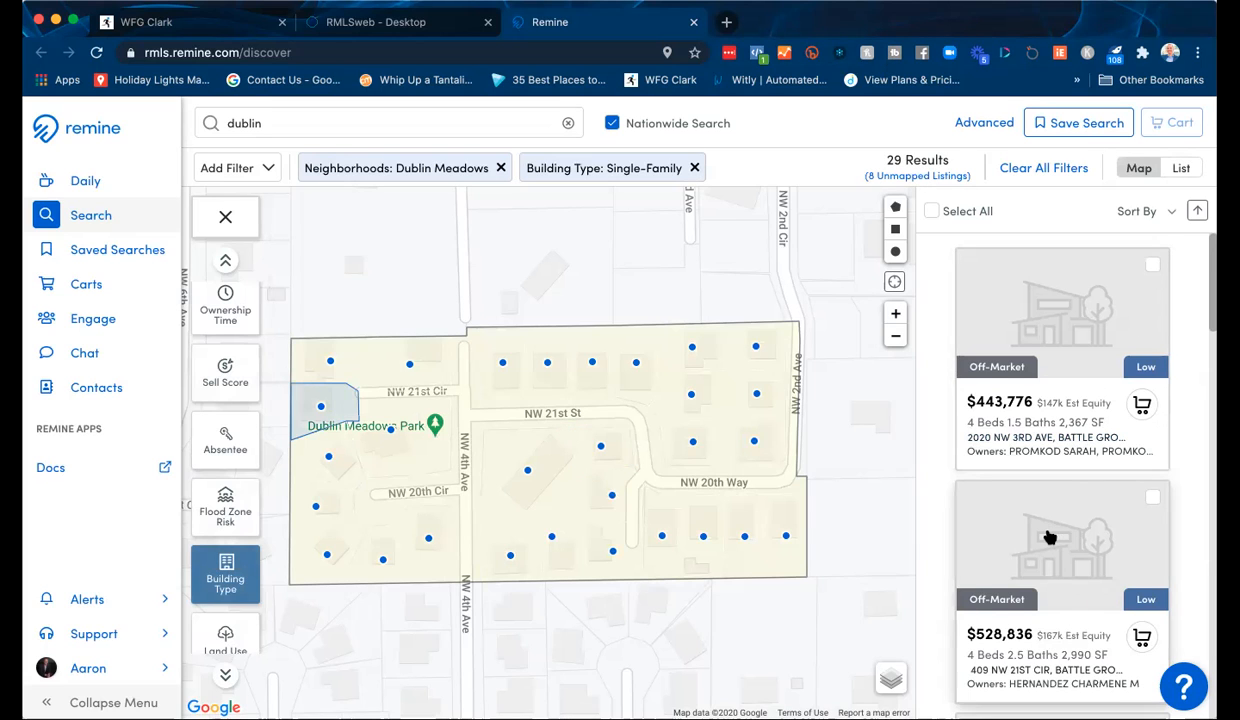
Look through the filtered property cards for sale status, value, estimated equity, sell score and owners
{"action": "scroll", "coordinate": [1060, 545], "scroll_direction": "down", "scroll_amount": 2}
{"action": "scroll", "coordinate": [1050, 538], "scroll_direction": "down", "scroll_amount": 6}
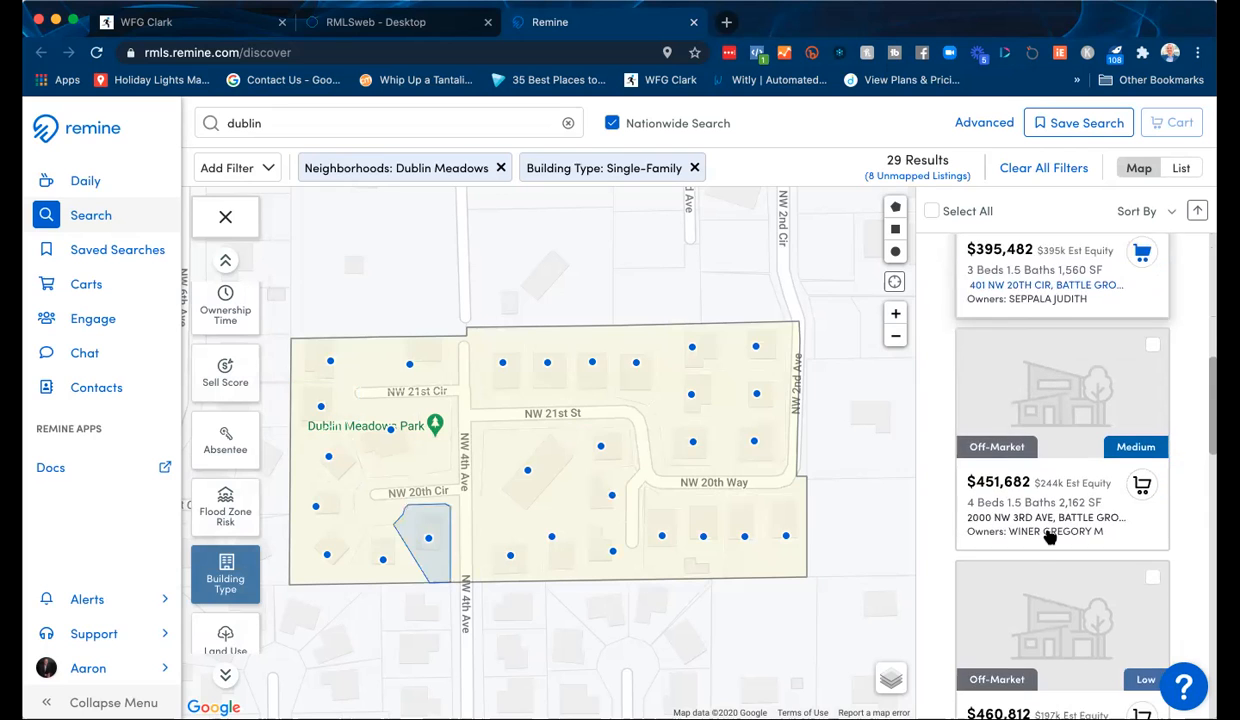
{"action": "scroll", "coordinate": [1049, 538], "scroll_direction": "down", "scroll_amount": 12}
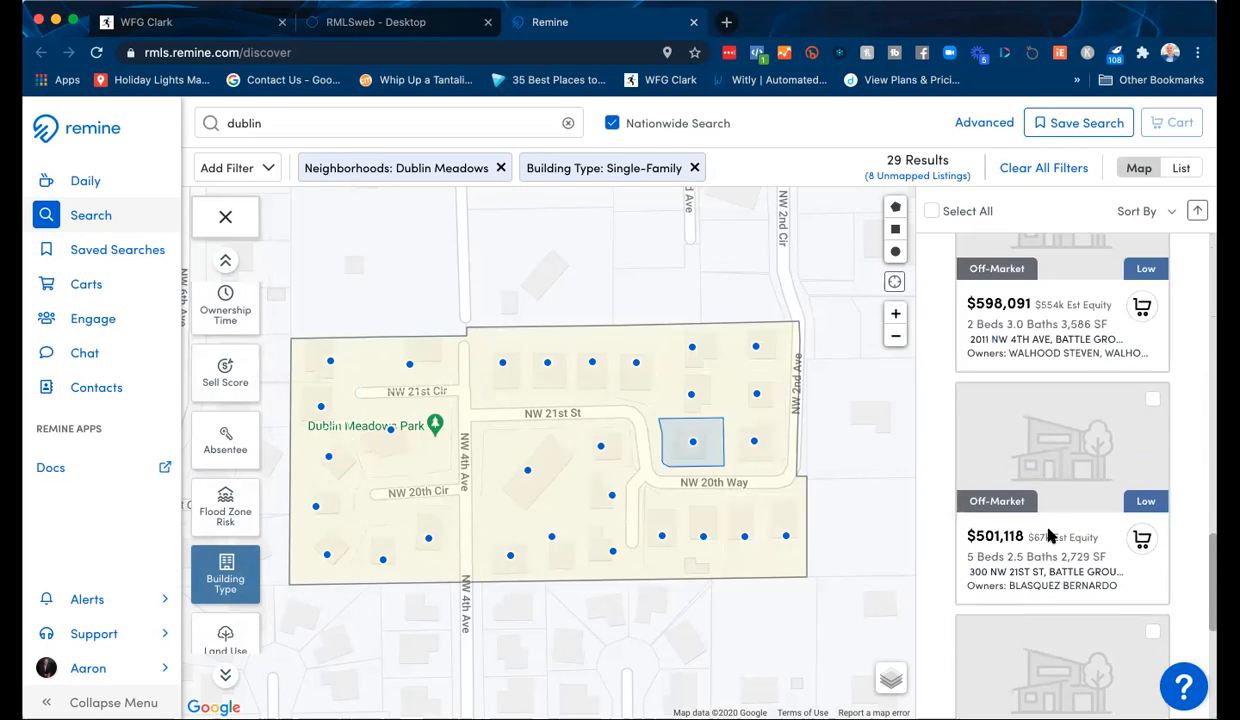
{"action": "scroll", "coordinate": [1049, 538], "scroll_direction": "down", "scroll_amount": 1}
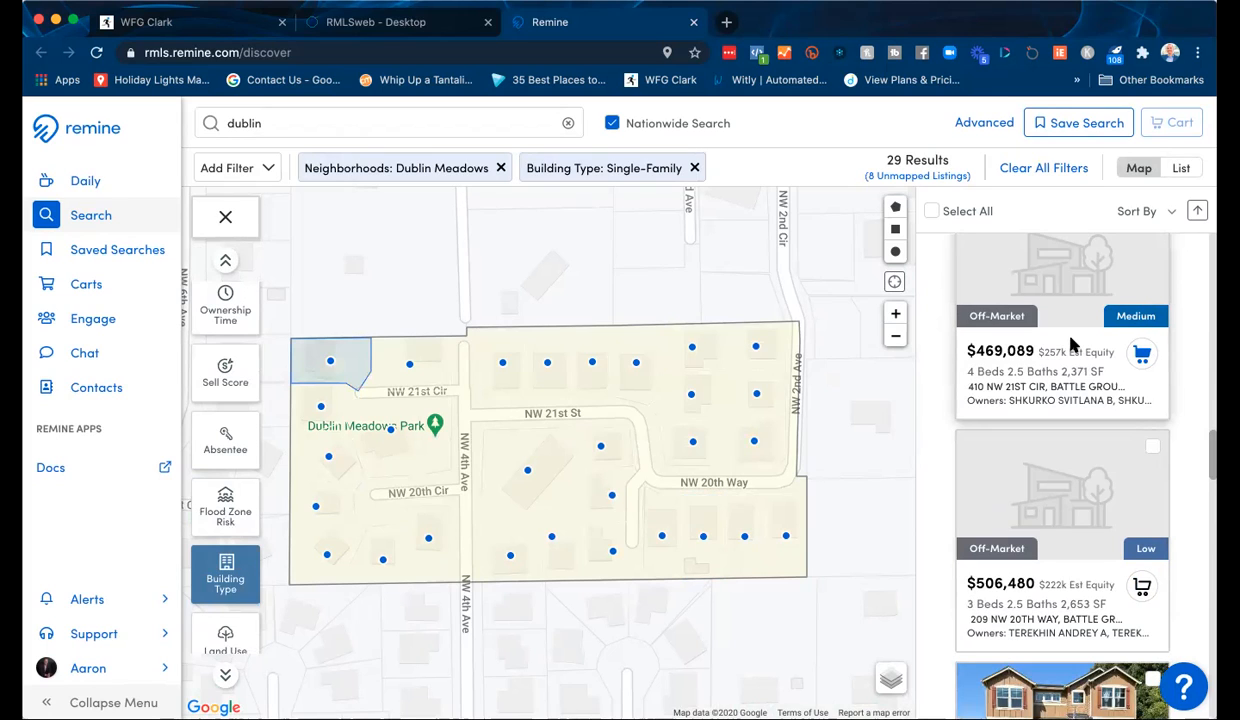
{"action": "scroll", "coordinate": [1070, 344], "scroll_direction": "down", "scroll_amount": 3}
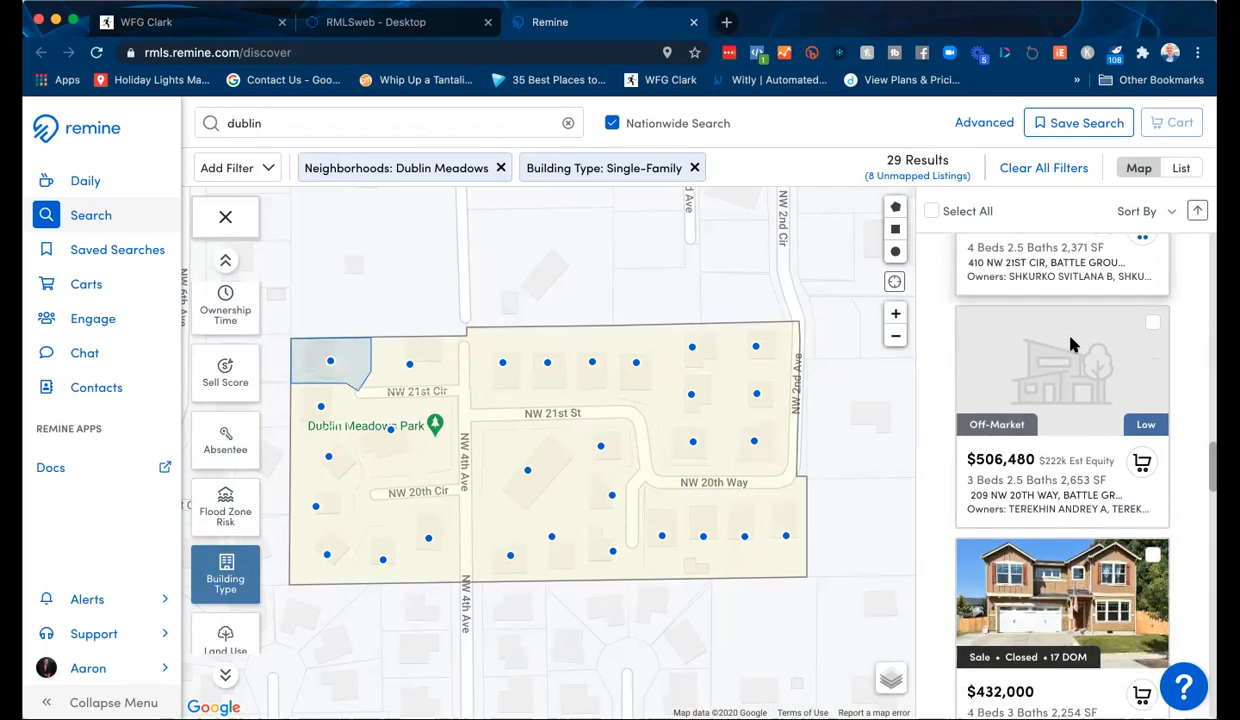
{"action": "scroll", "coordinate": [1072, 344], "scroll_direction": "down", "scroll_amount": 1}
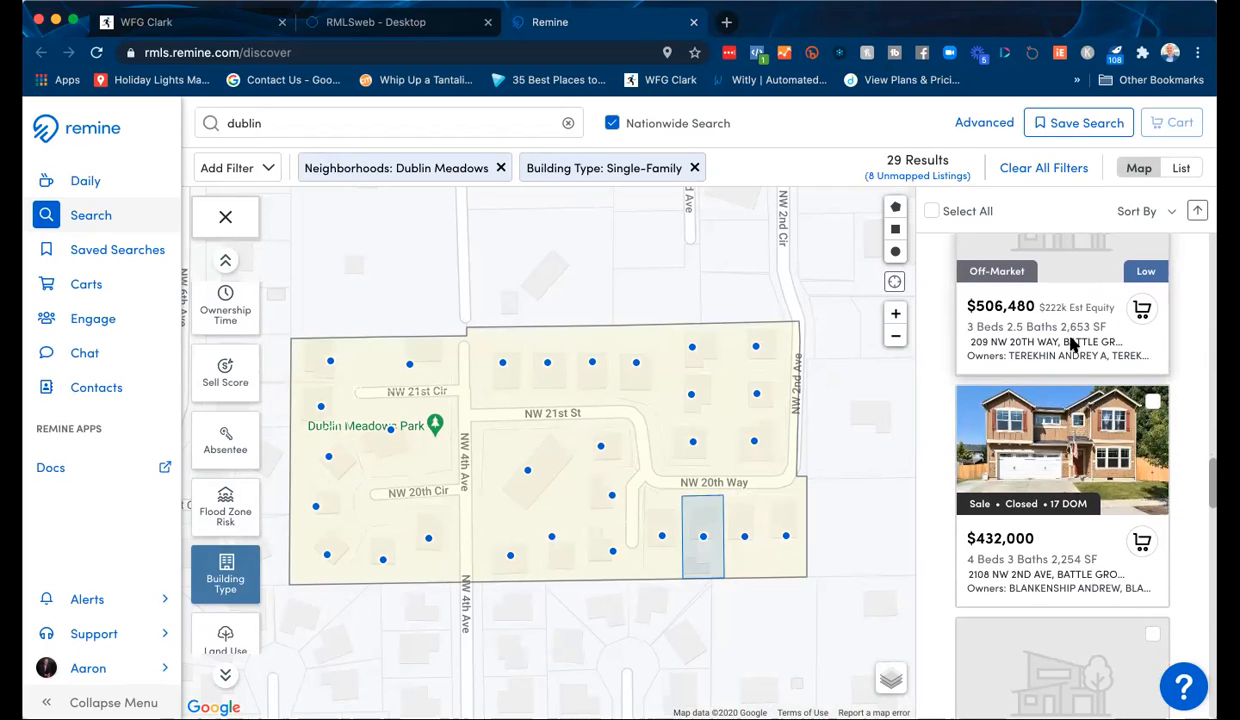
{"action": "scroll", "coordinate": [1070, 344], "scroll_direction": "up", "scroll_amount": 5}
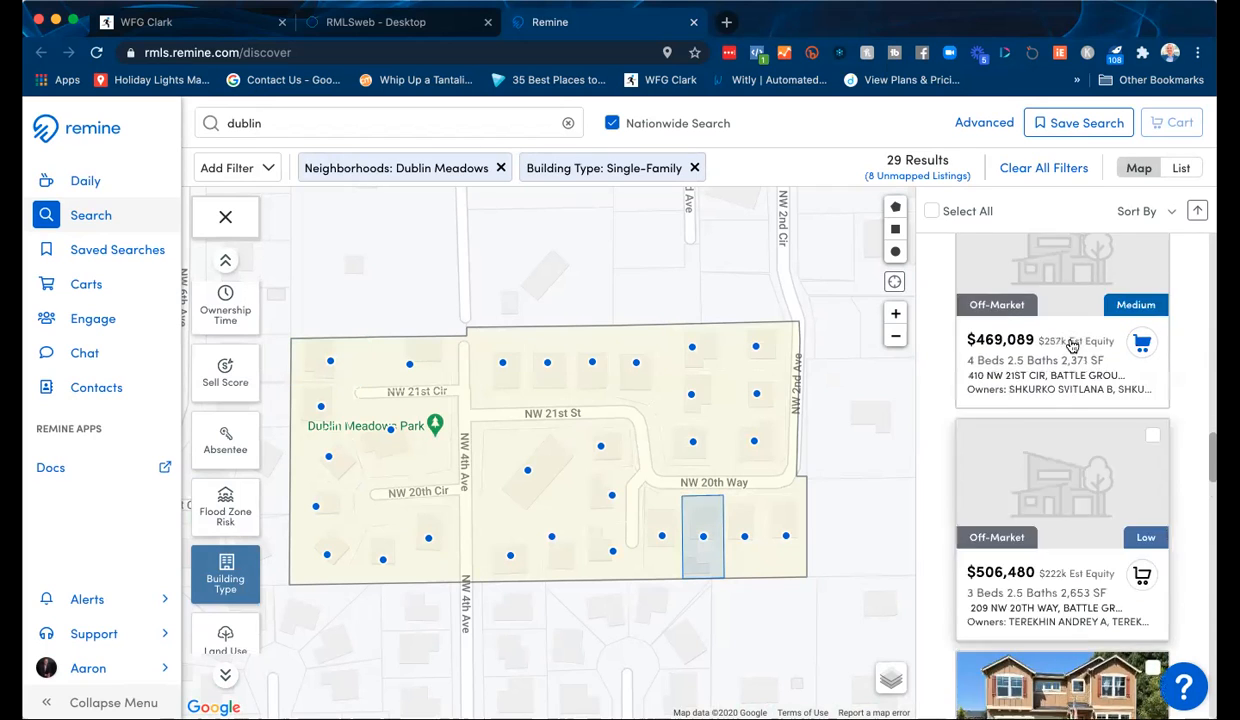
{"action": "scroll", "coordinate": [1070, 344], "scroll_direction": "down", "scroll_amount": 3}
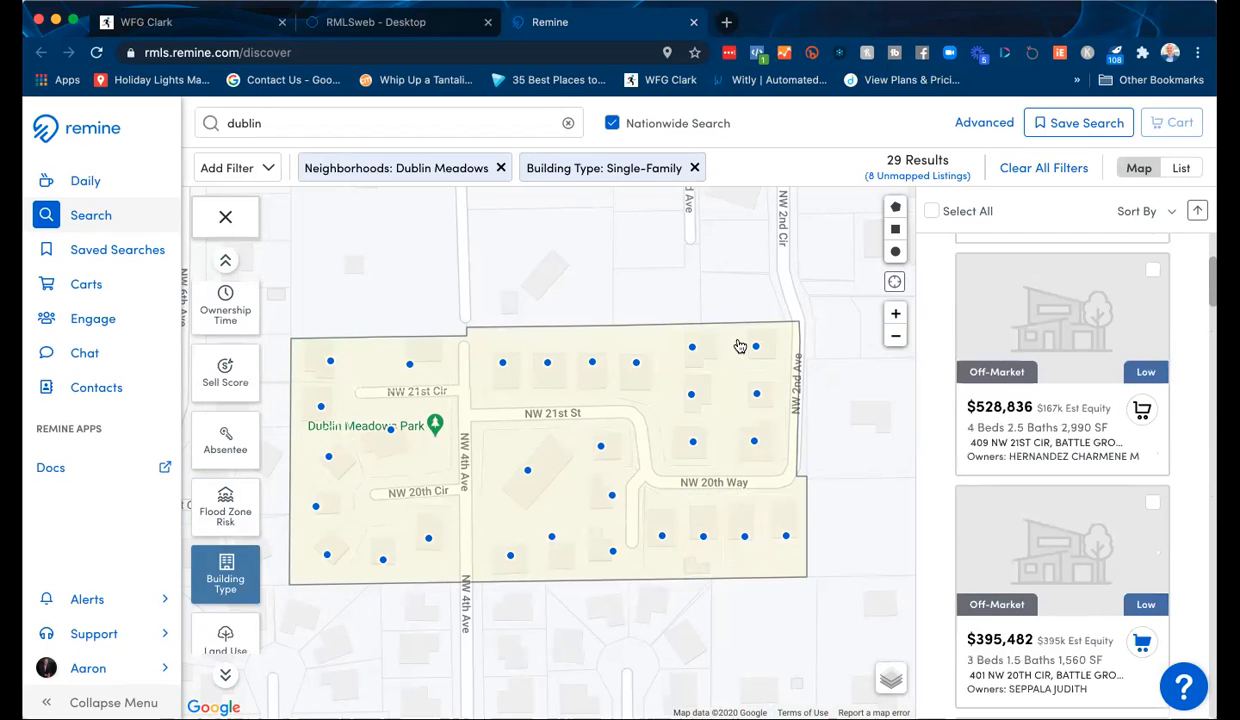
View the Absentee ownership overlay on the Dublin Meadows parcels, and close it without applying a filter
{"action": "scroll", "coordinate": [739, 346], "scroll_direction": "up", "scroll_amount": 3}
{"action": "scroll", "coordinate": [739, 346], "scroll_direction": "down", "scroll_amount": 4}
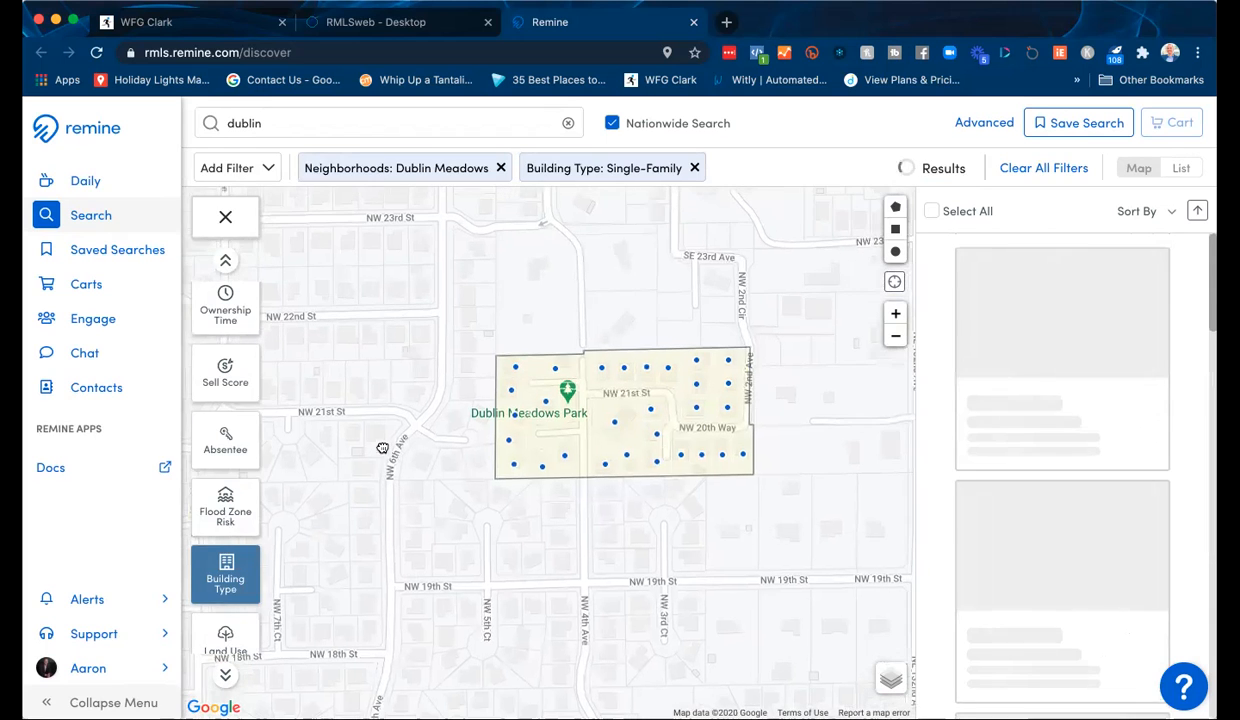
{"action": "left_click", "coordinate": [223, 440]}
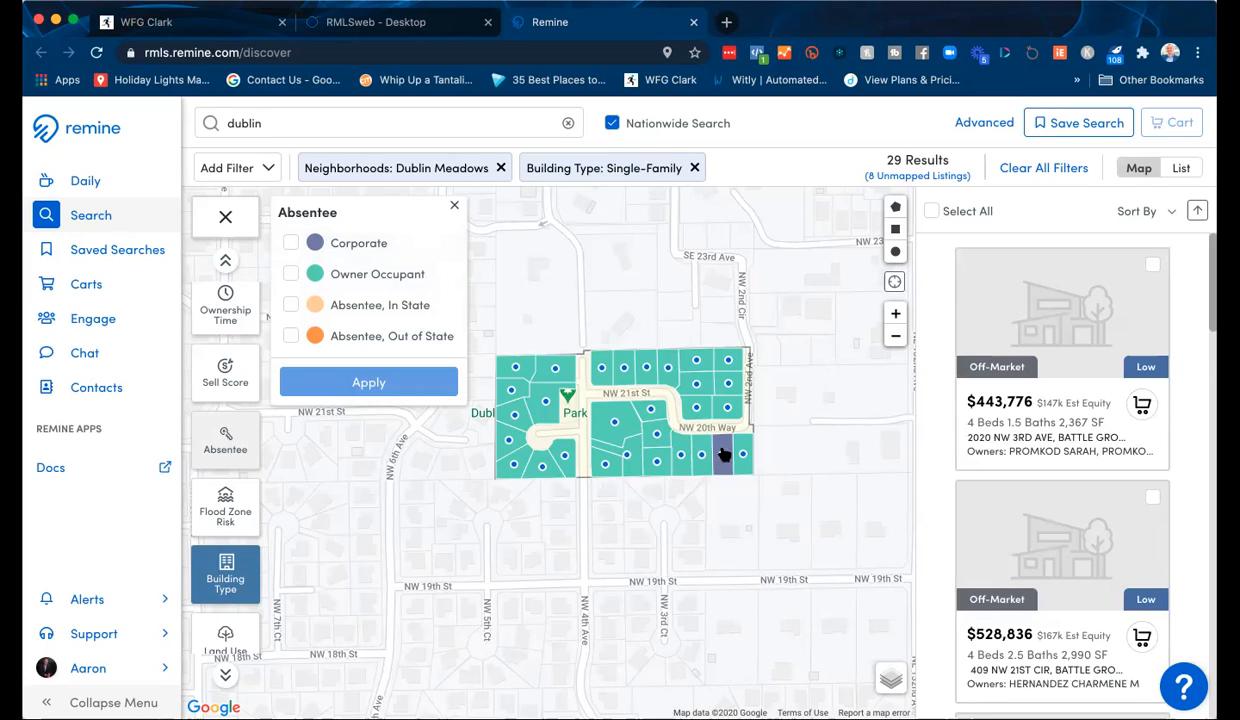
{"action": "left_click", "coordinate": [452, 208]}
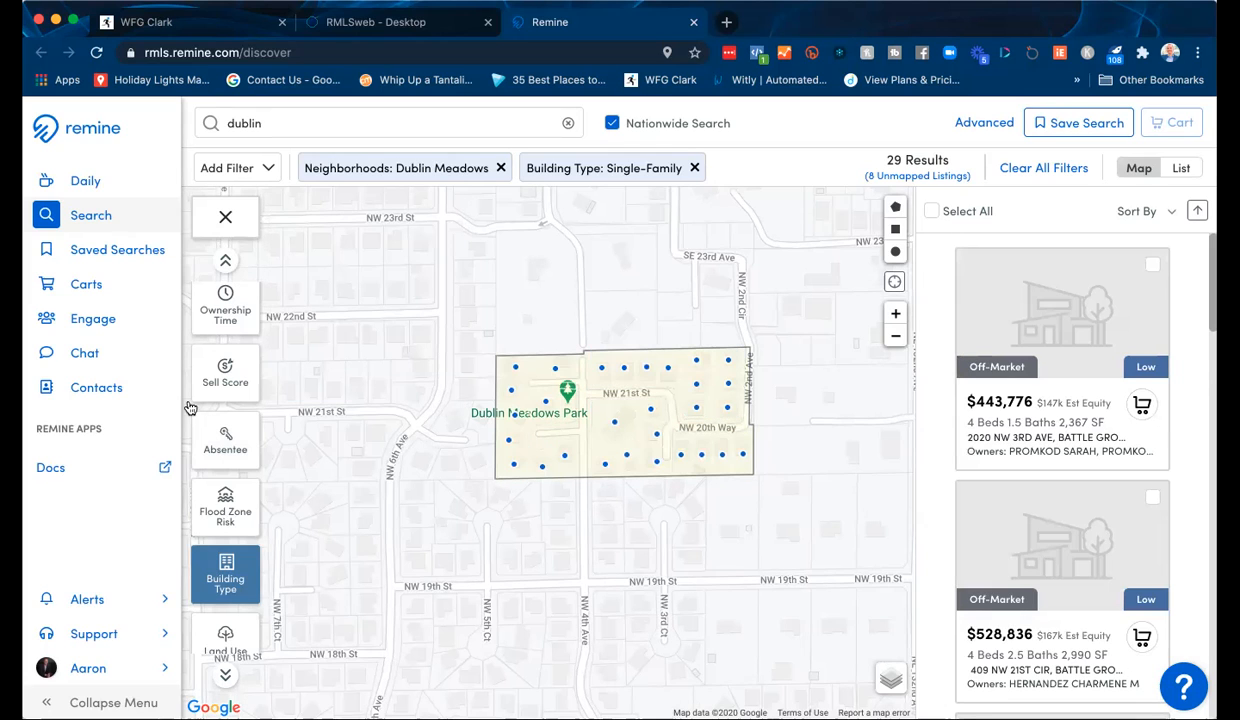
View the Mortgage Rate overlay on the Dublin Meadows parcels, and close it without applying a filter
{"action": "scroll", "coordinate": [225, 530], "scroll_direction": "down", "scroll_amount": 5}
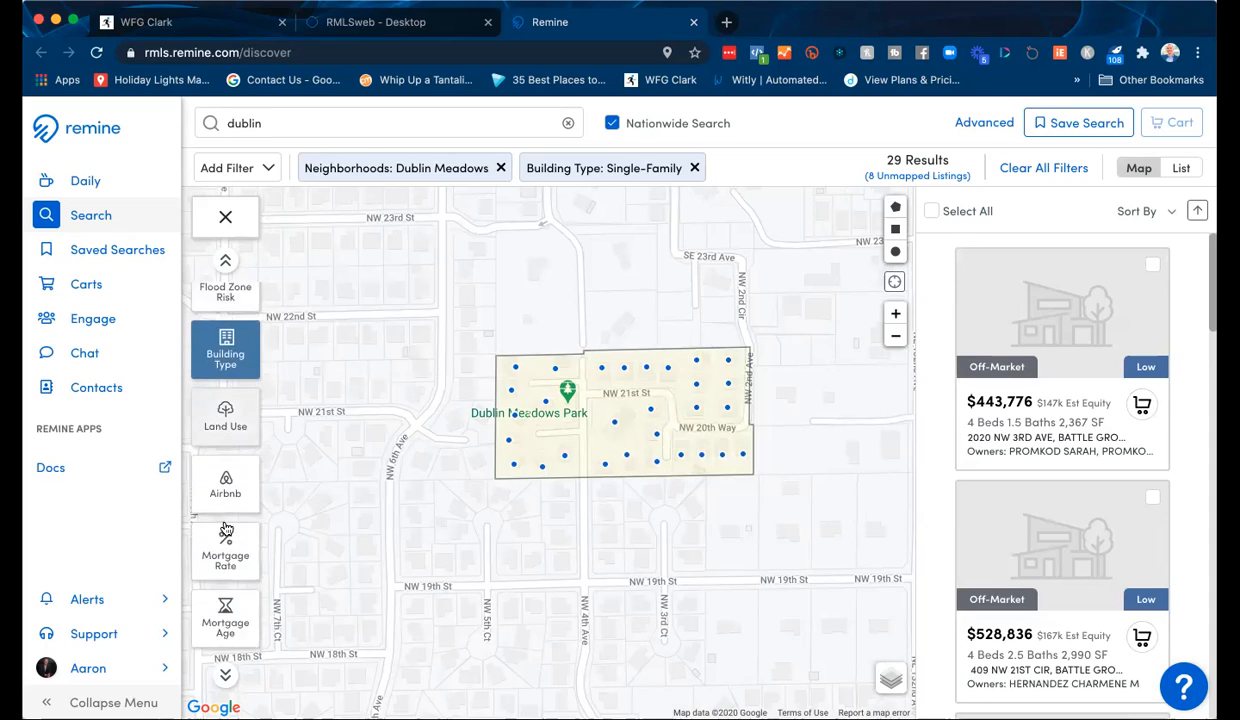
{"action": "scroll", "coordinate": [225, 530], "scroll_direction": "down", "scroll_amount": 2}
{"action": "left_click", "coordinate": [232, 452]}
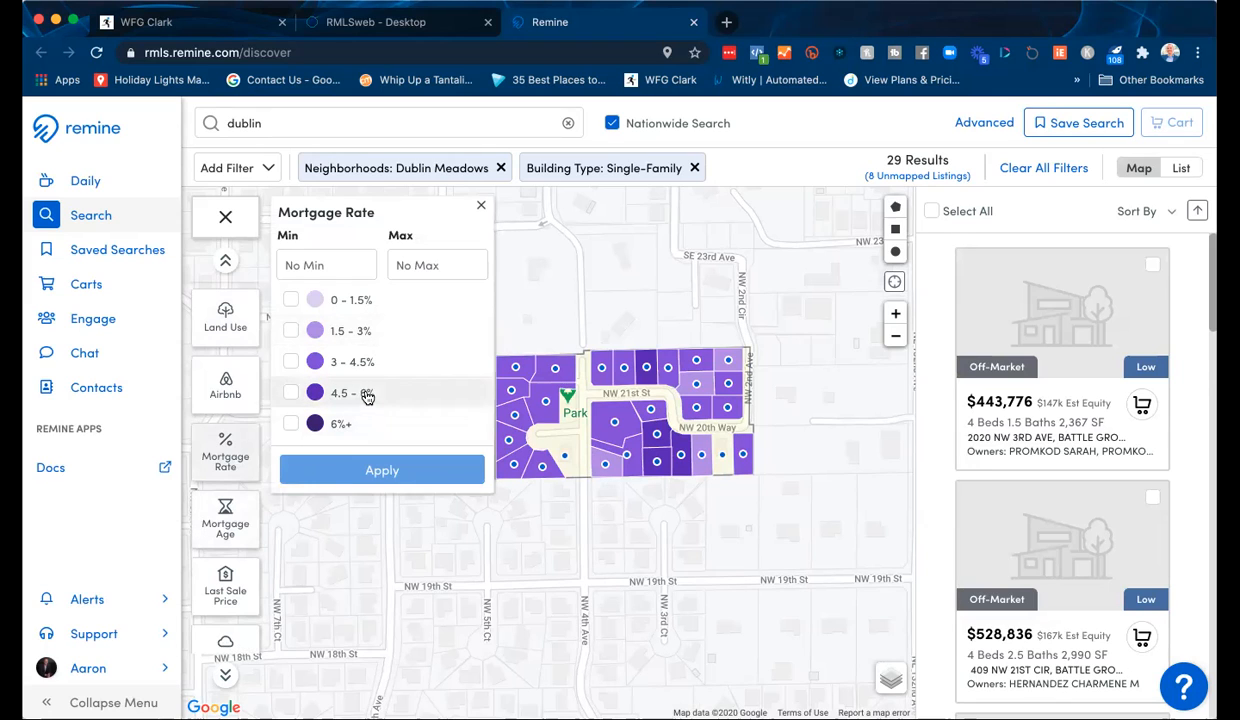
{"action": "left_click", "coordinate": [480, 205]}
View the Home Equity overlay on the Dublin Meadows parcels, and close it without applying a filter
{"action": "scroll", "coordinate": [203, 492], "scroll_direction": "down", "scroll_amount": 5}
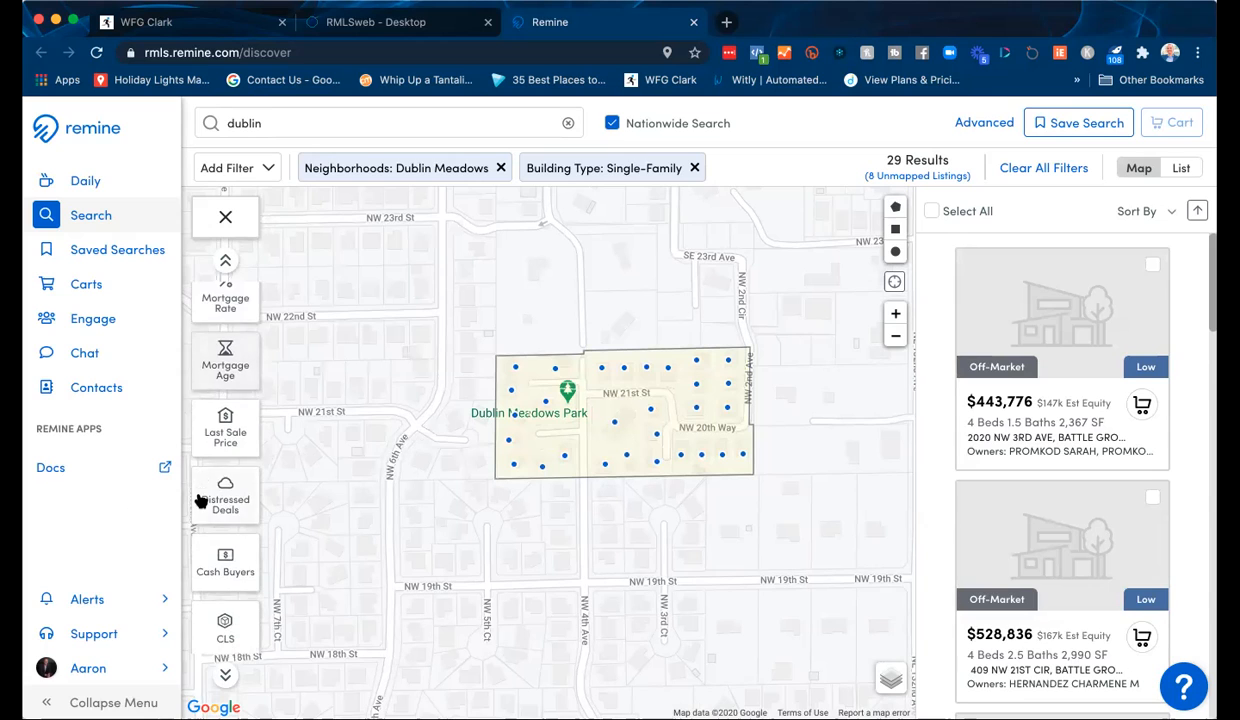
{"action": "scroll", "coordinate": [200, 500], "scroll_direction": "up", "scroll_amount": 2}
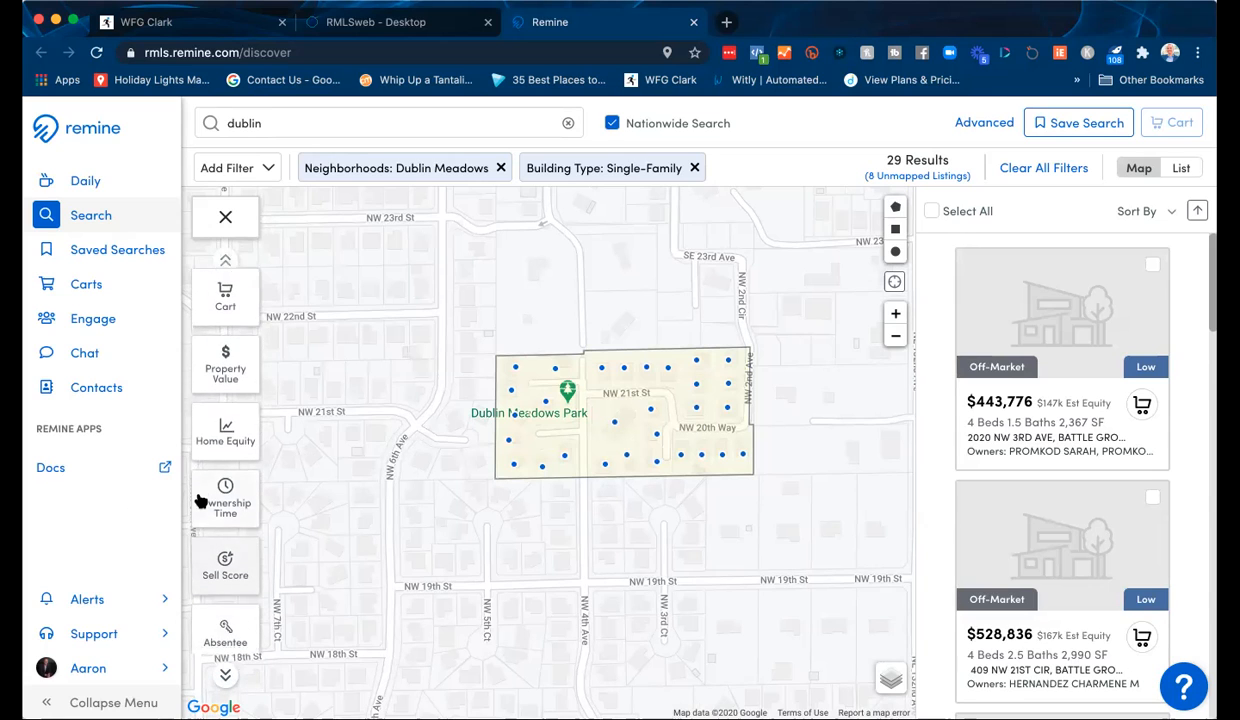
{"action": "left_click", "coordinate": [210, 410]}
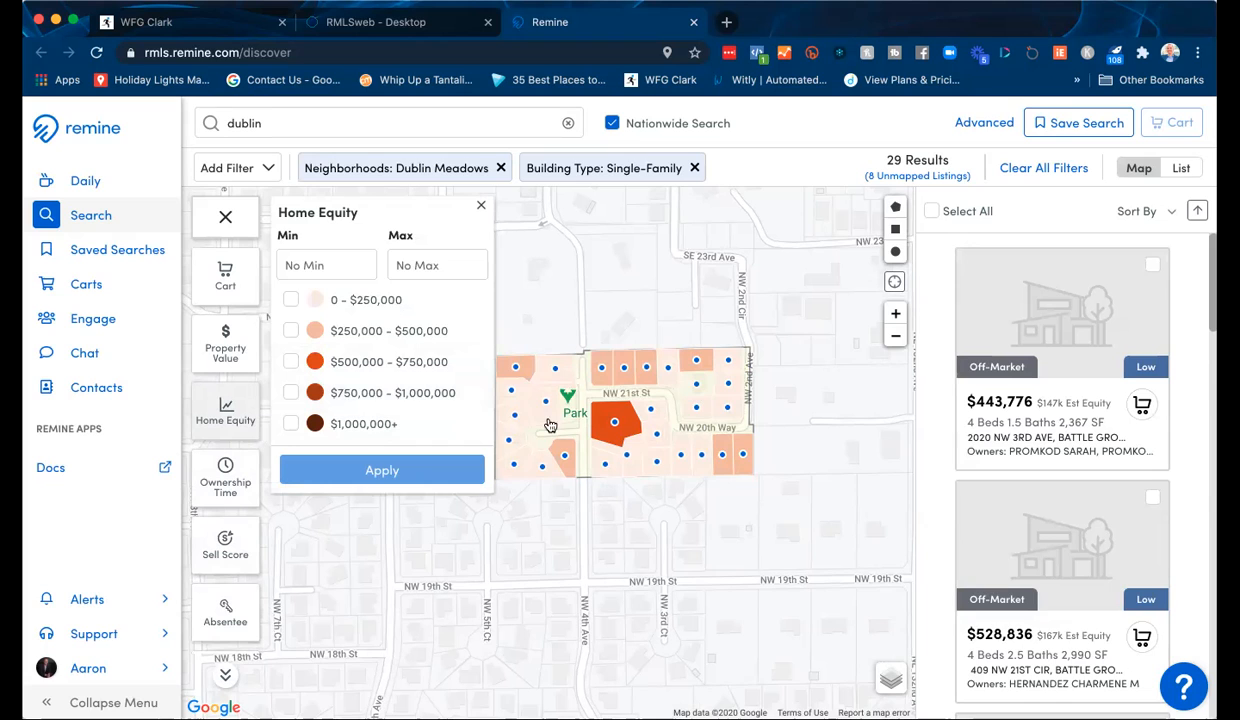
{"action": "left_click", "coordinate": [481, 208]}
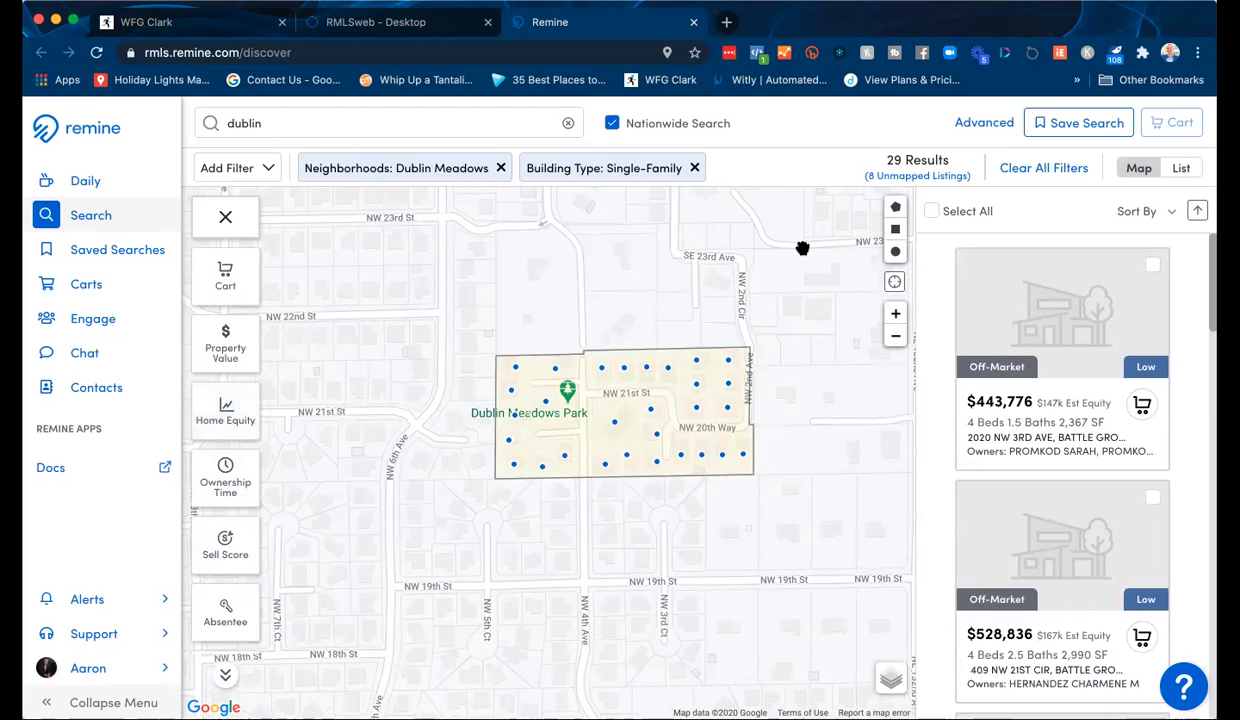
Draw a polygon search area bounded by NW 25th St, NE 132nd Ave, NW 19th St and NW 10th Ave, and remove the Dublin Meadows neighborhood filter
{"action": "left_click", "coordinate": [897, 210]}
{"action": "scroll", "coordinate": [811, 410], "scroll_direction": "down", "scroll_amount": 5}
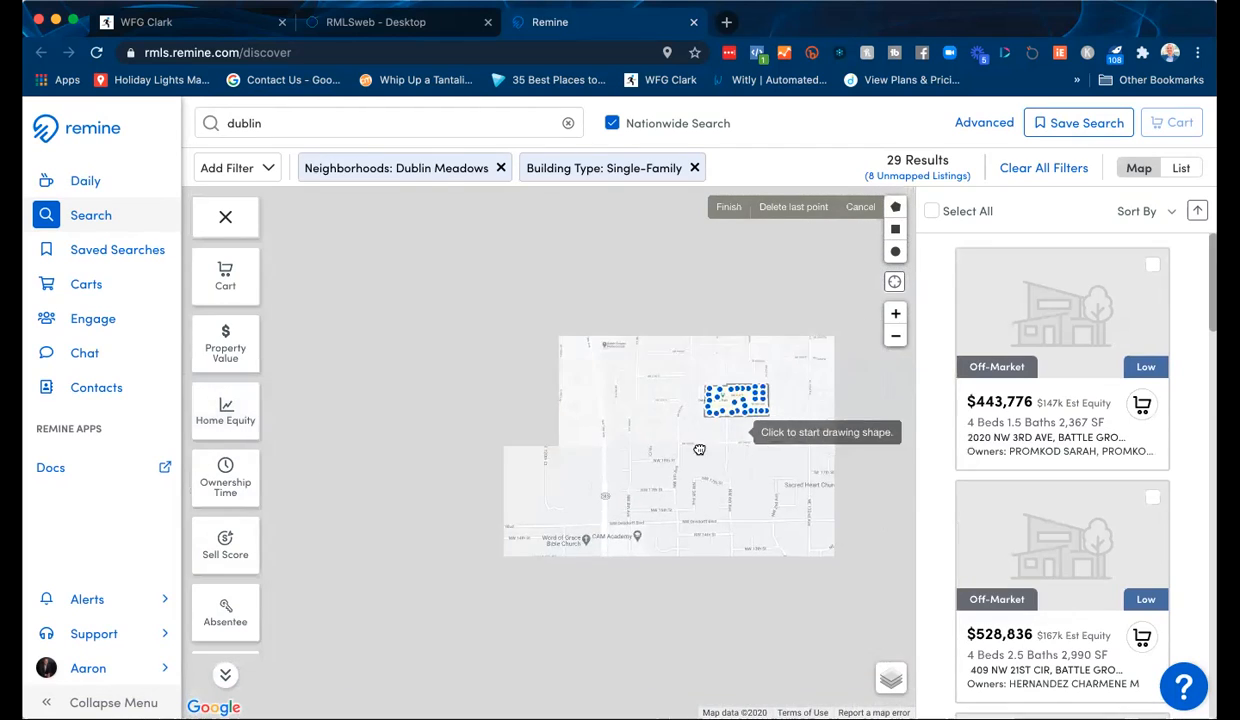
{"action": "scroll", "coordinate": [614, 490], "scroll_direction": "up", "scroll_amount": 5}
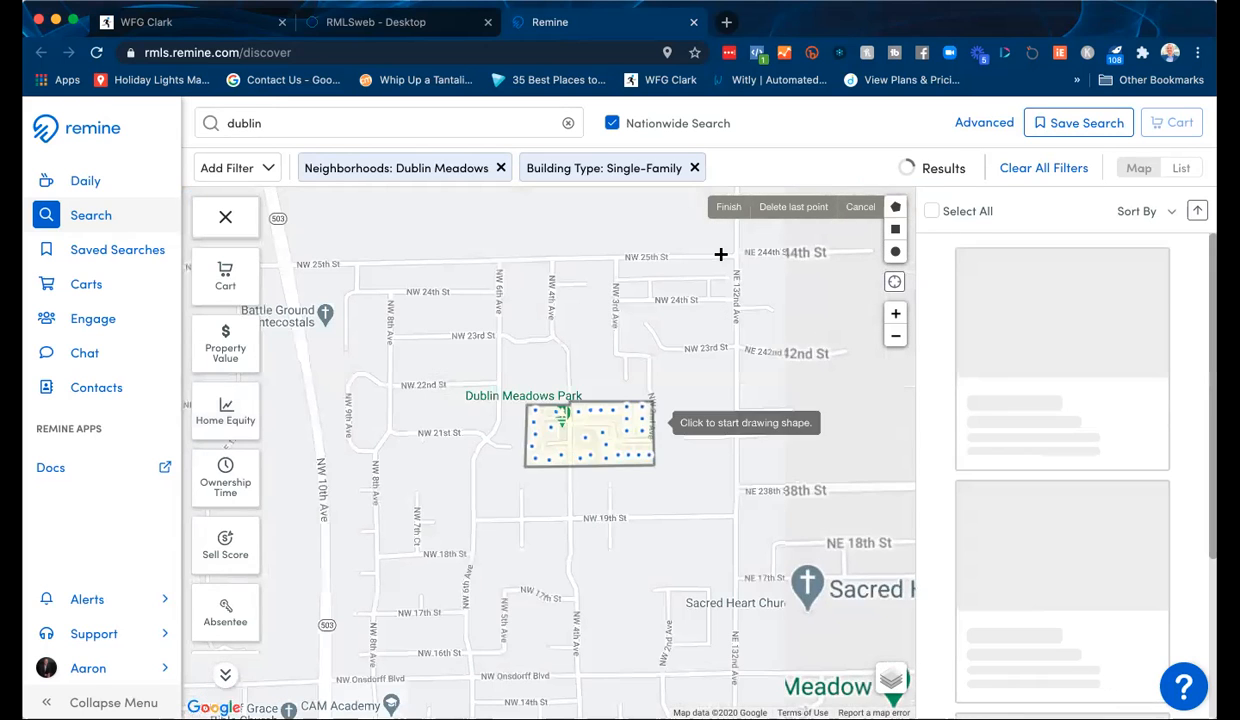
{"action": "left_click", "coordinate": [735, 254]}
{"action": "left_click", "coordinate": [735, 519]}
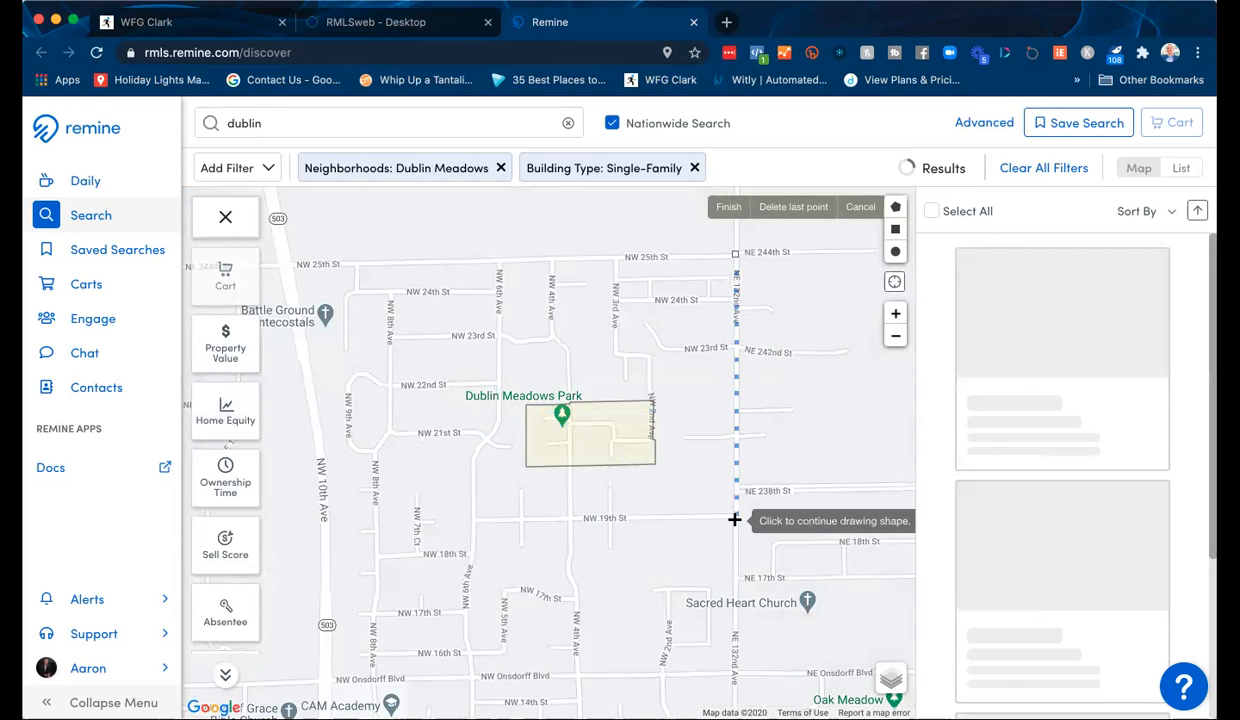
{"action": "left_click", "coordinate": [326, 518]}
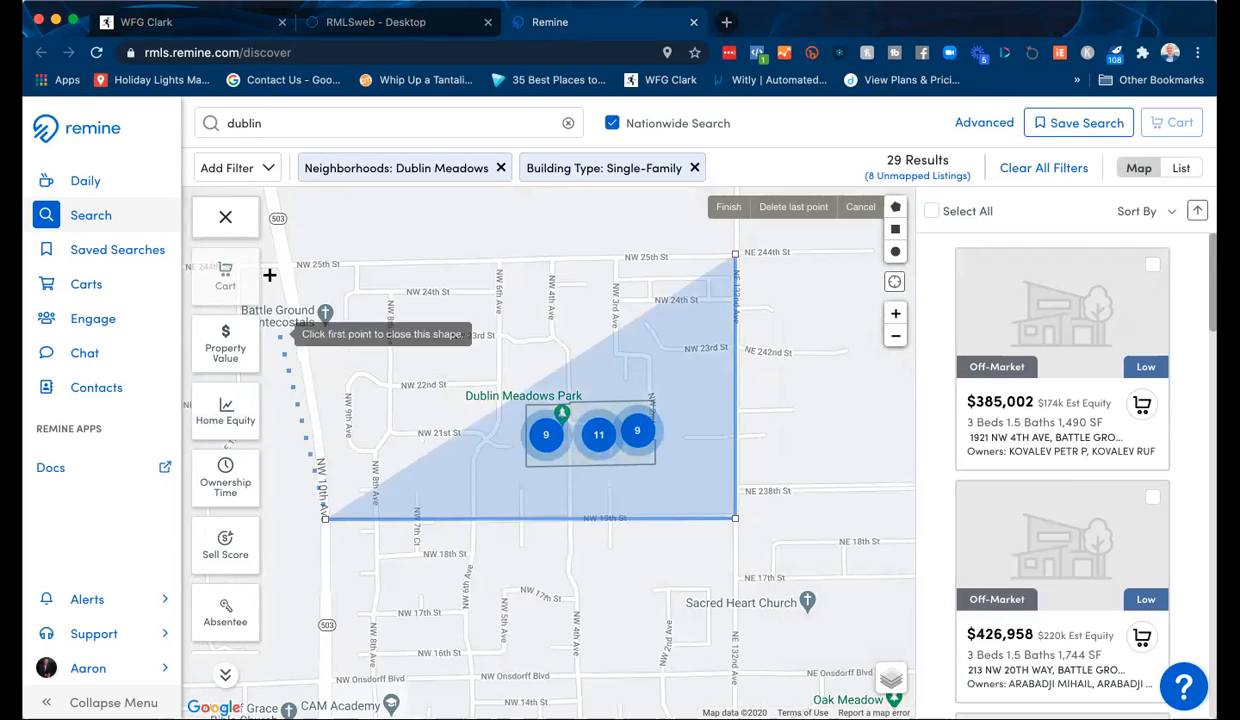
{"action": "left_click", "coordinate": [289, 266]}
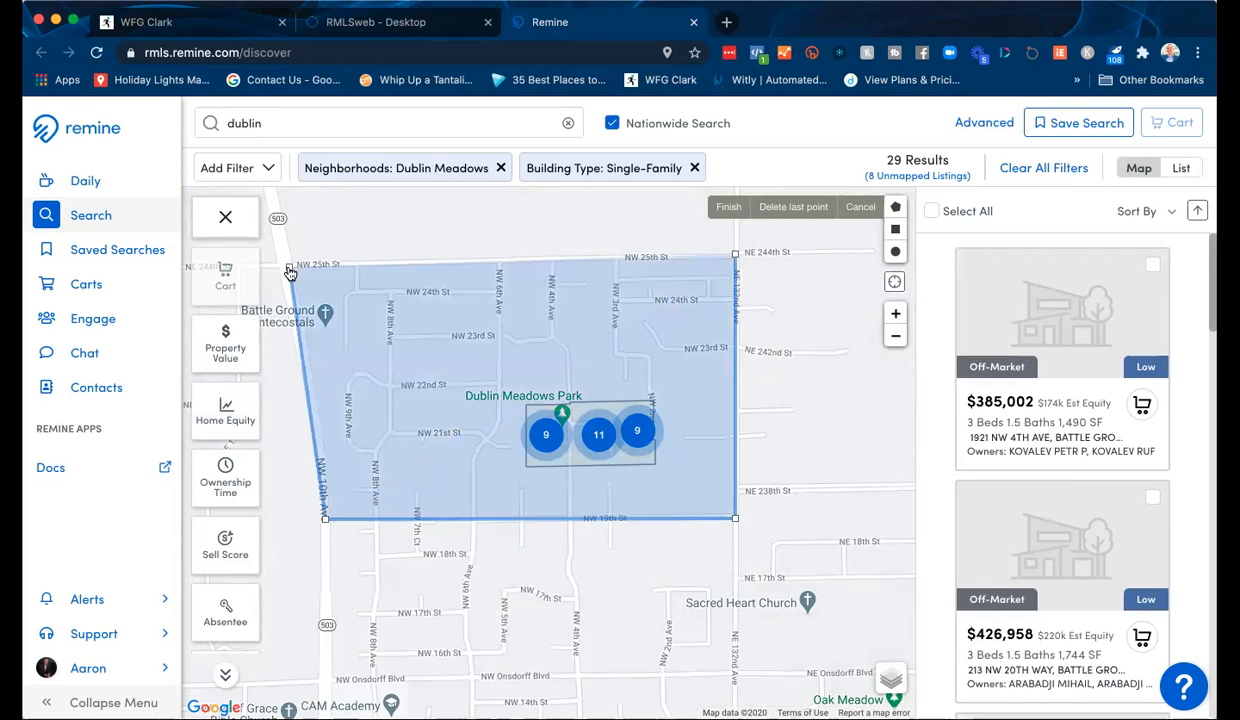
{"action": "left_click", "coordinate": [735, 255]}
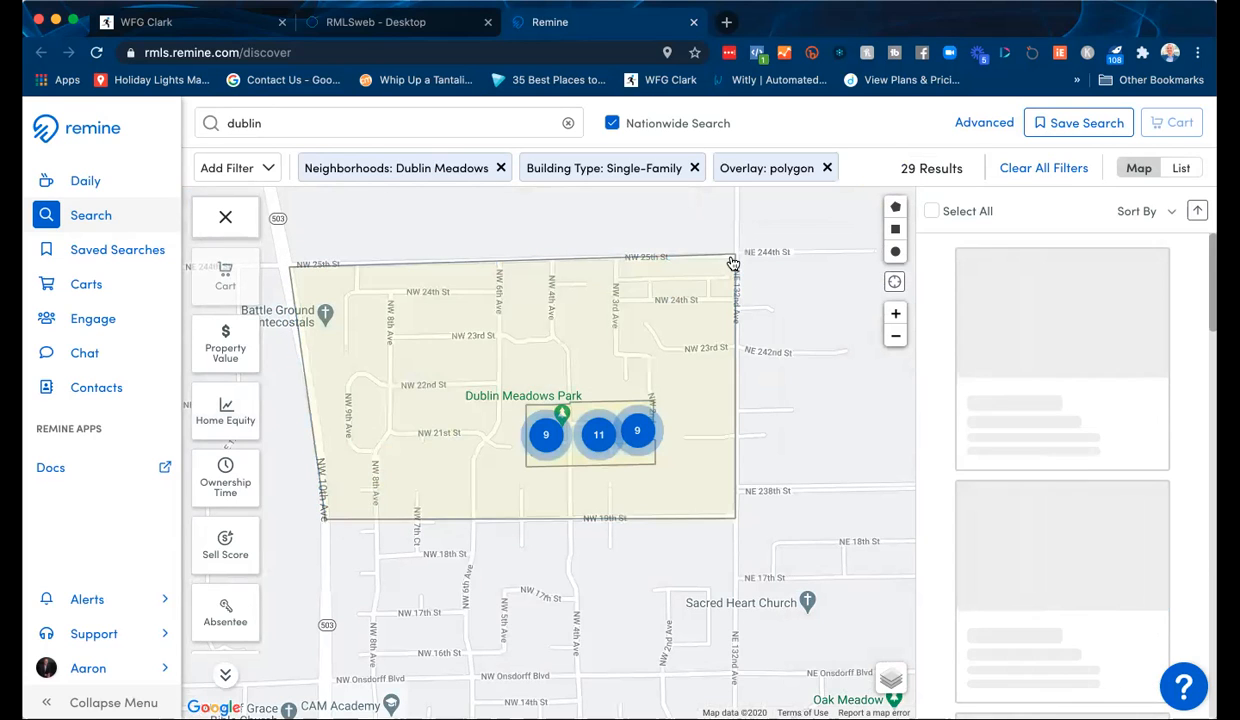
{"action": "left_click", "coordinate": [501, 168]}
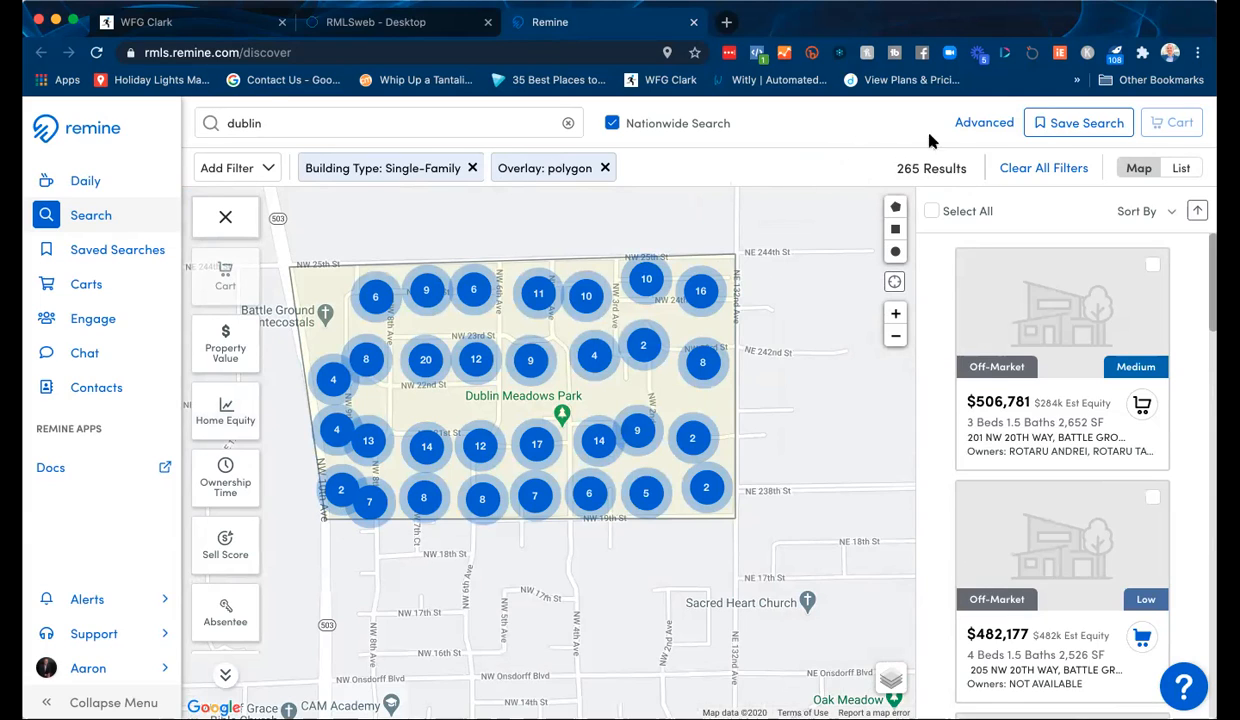
Select all the search results and add them to a new cart named DUBLIN MEADOWS
{"action": "left_click", "coordinate": [931, 212]}
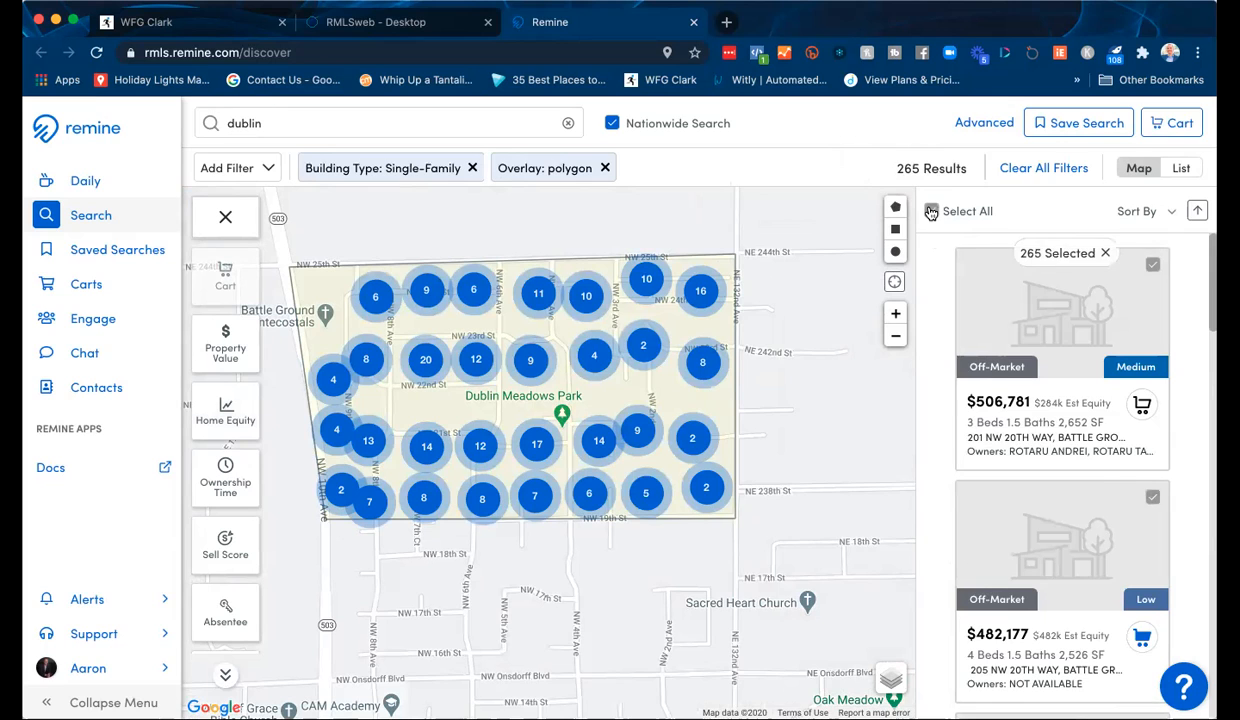
{"action": "left_click", "coordinate": [1178, 126]}
{"action": "left_click", "coordinate": [553, 269]}
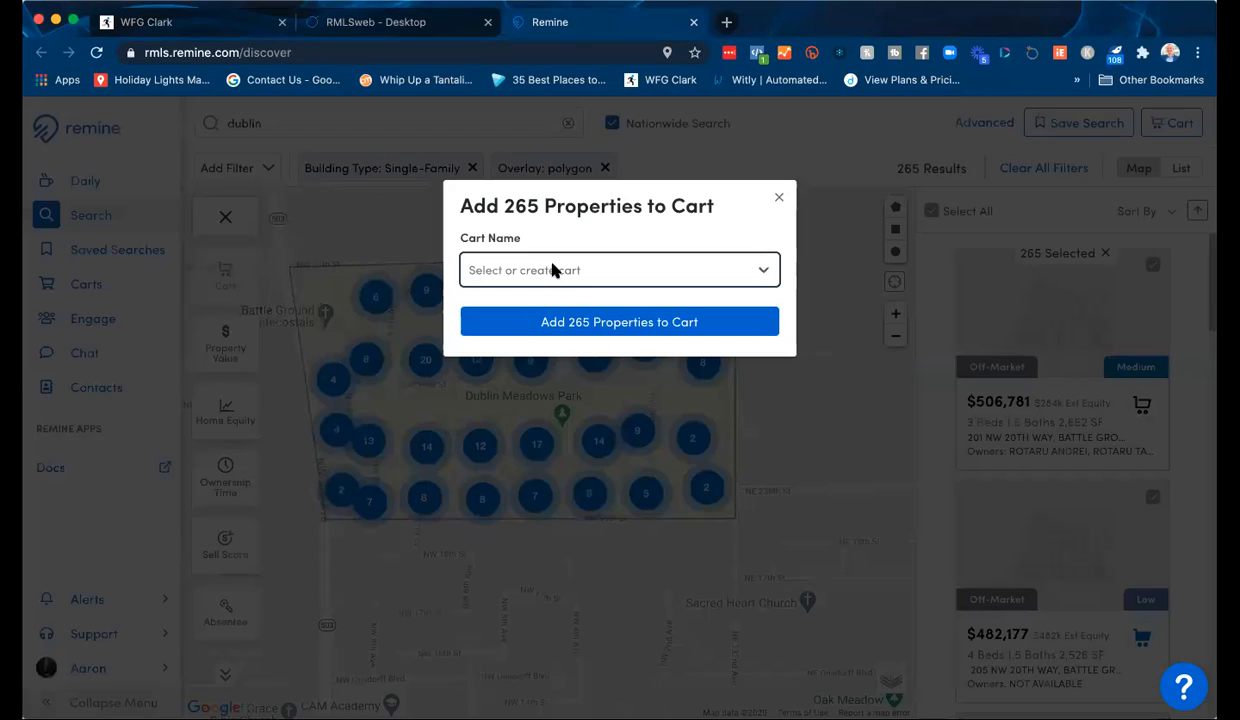
{"action": "type", "text": "DU"}
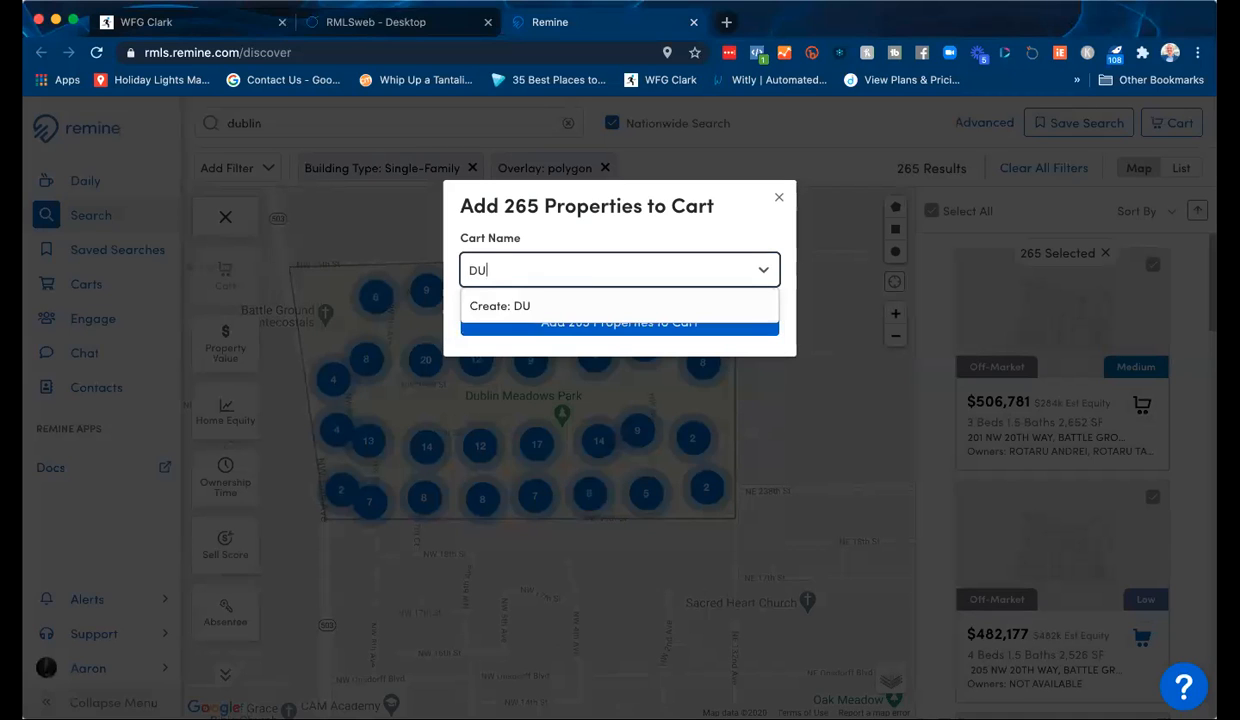
{"action": "type", "text": "BLIN MEADOWS"}
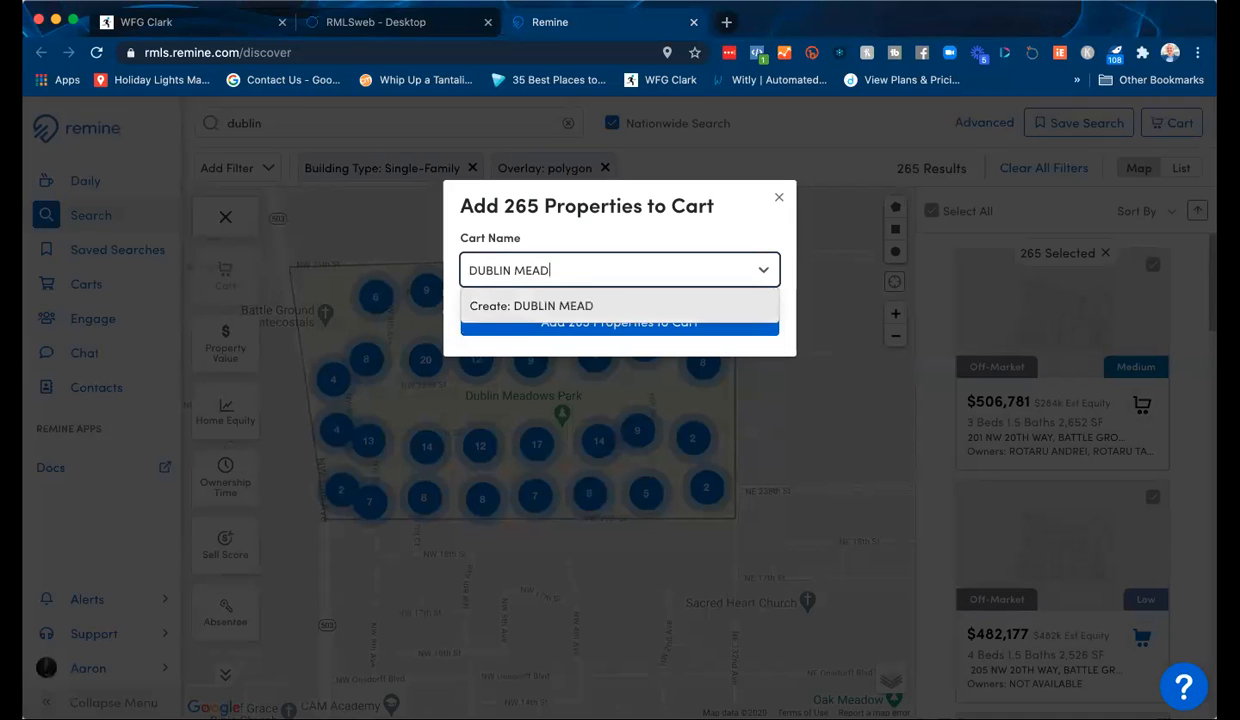
{"action": "left_click", "coordinate": [562, 307]}
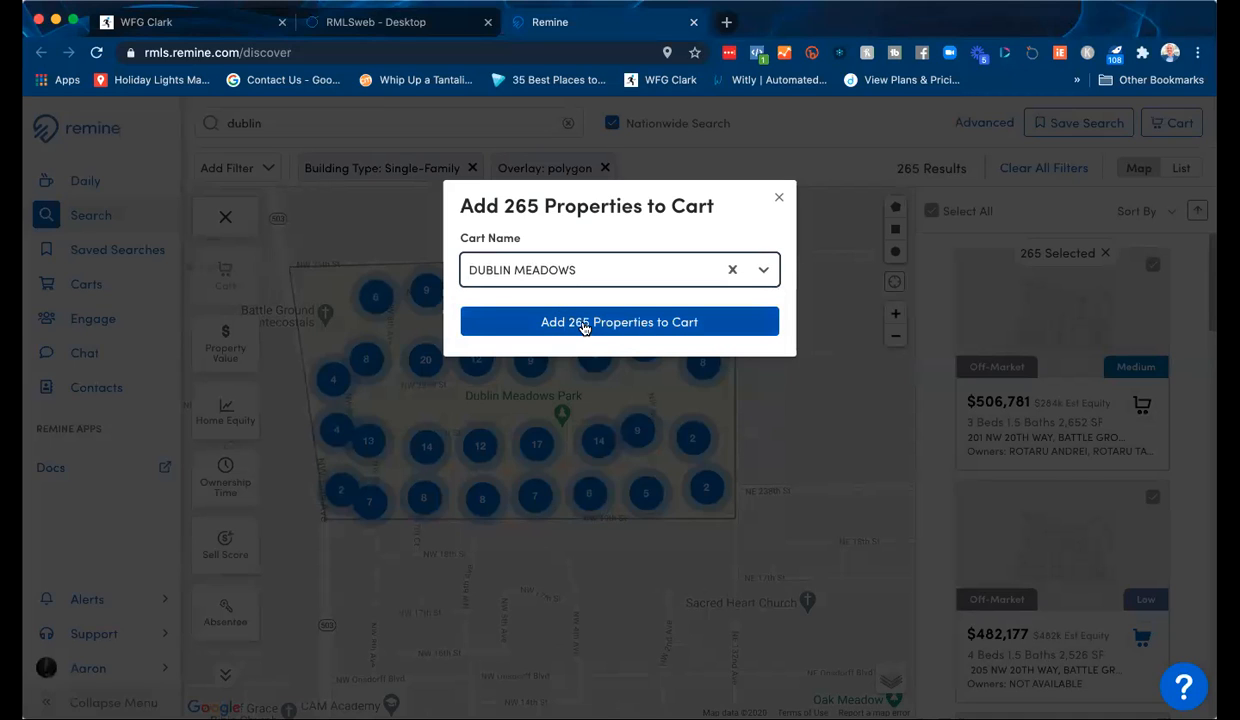
{"action": "left_click", "coordinate": [585, 326]}
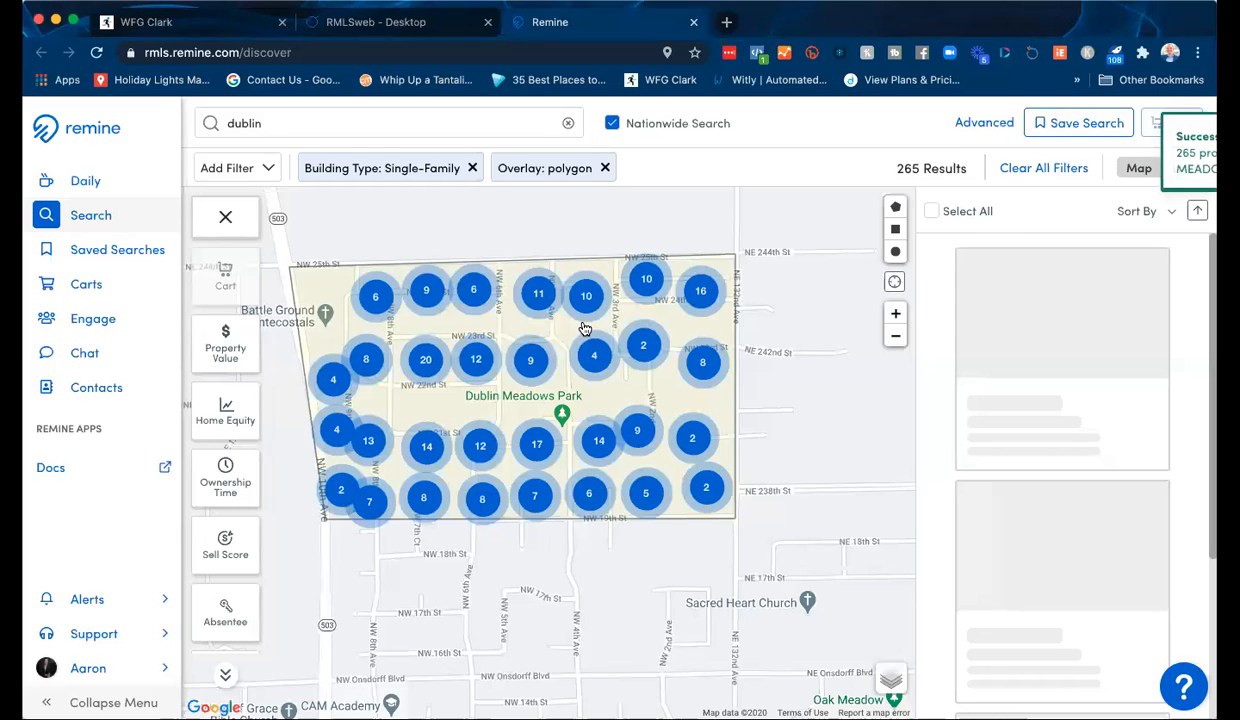
Export all properties in the DUBLIN MEADOWS cart to a CSV named DUBLIN_MEADOWS with all columns included, and download the file
{"action": "left_click", "coordinate": [86, 284]}
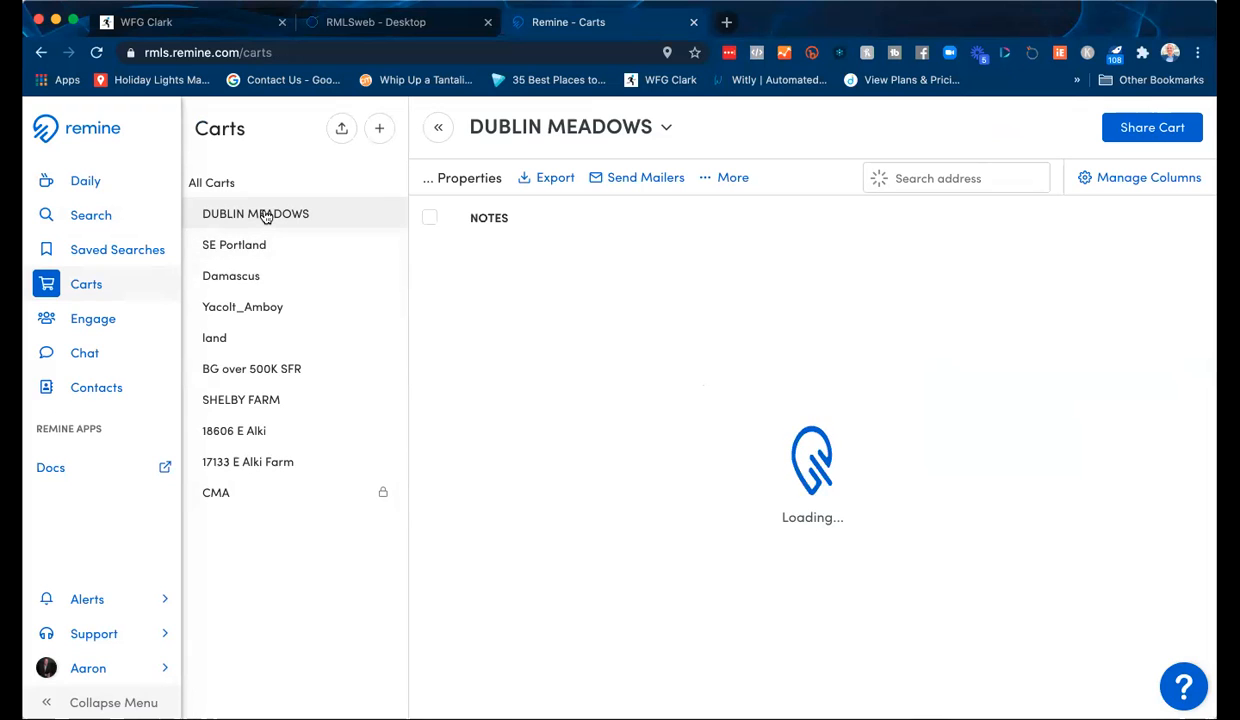
{"action": "left_click", "coordinate": [430, 221]}
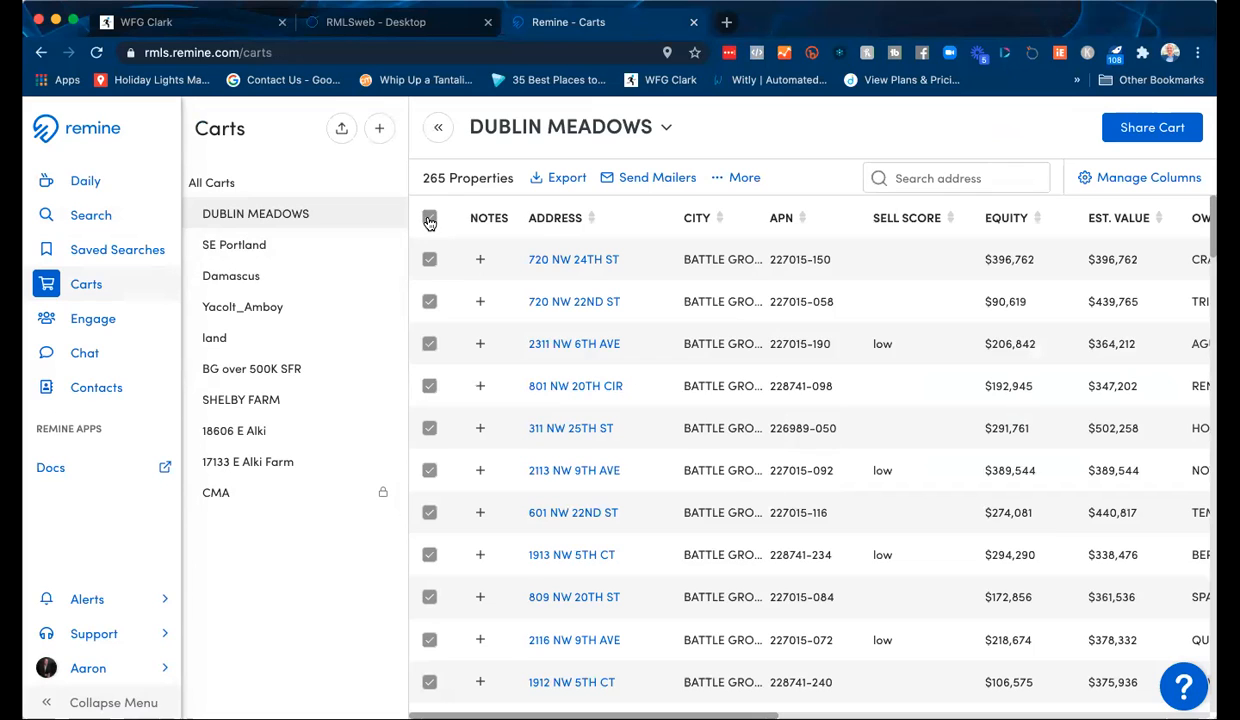
{"action": "left_click", "coordinate": [556, 181]}
{"action": "left_click", "coordinate": [548, 271]}
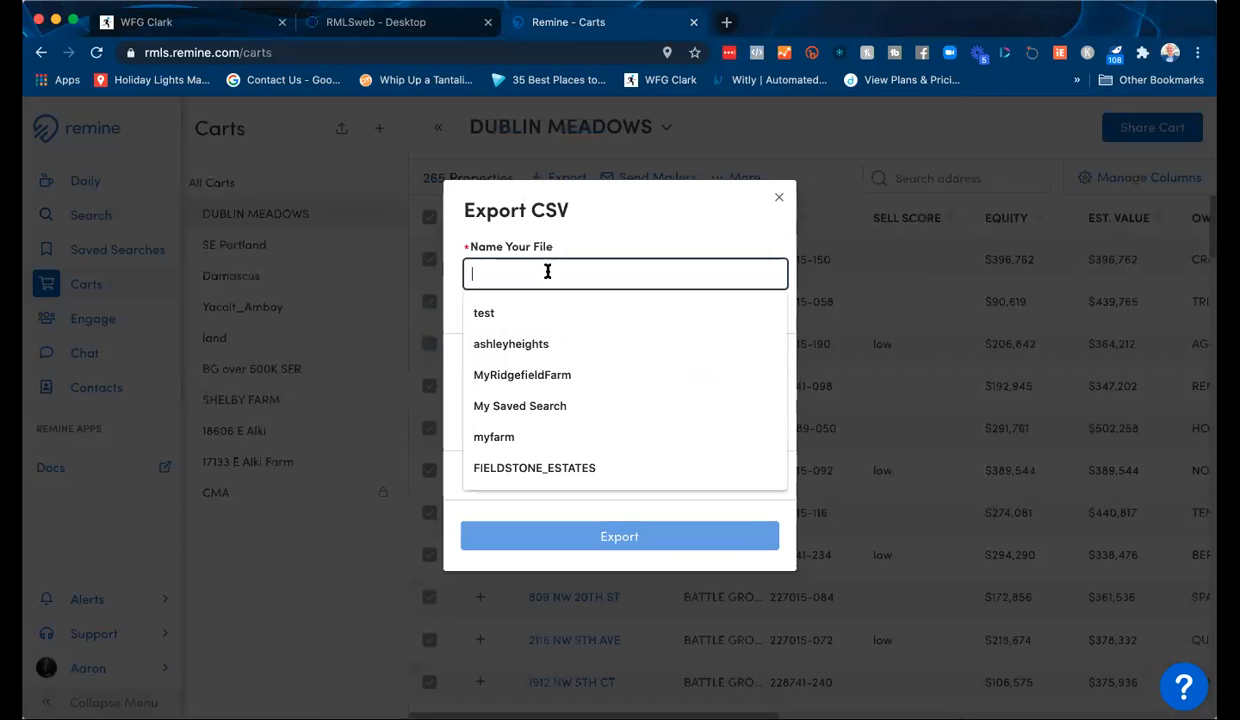
{"action": "type", "text": "DUBLIN"}
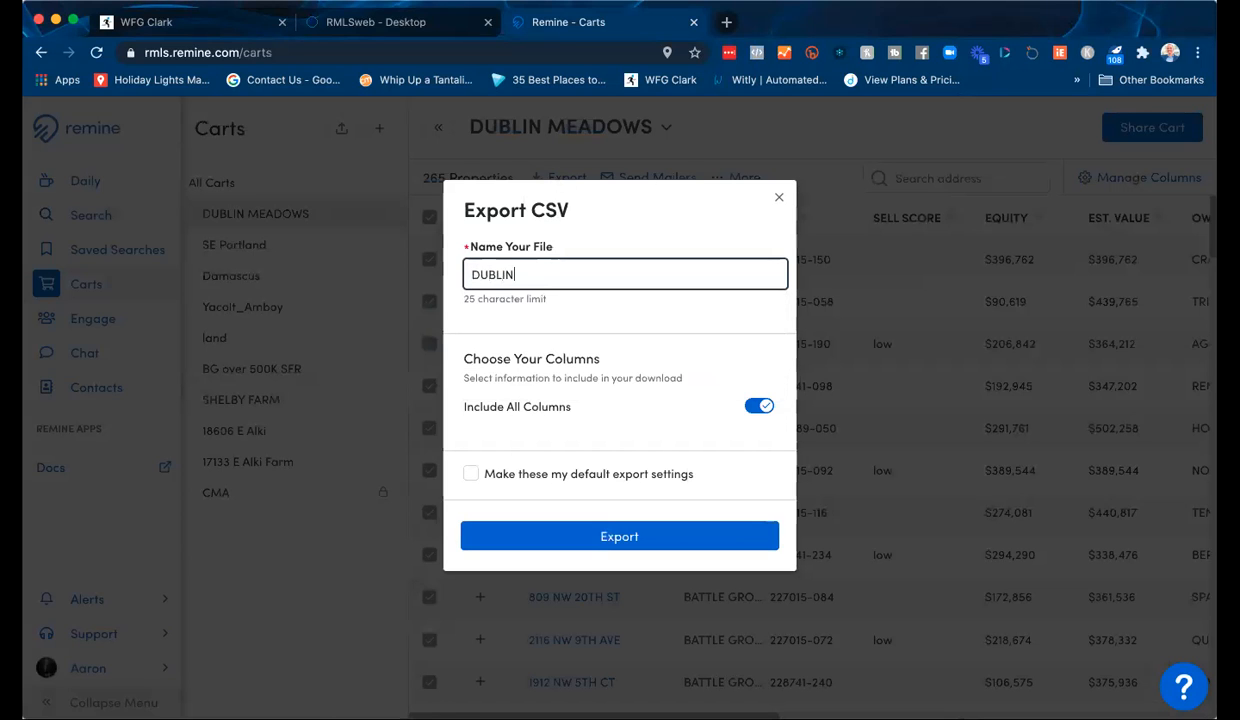
{"action": "type", "text": "_MEADOWES"}
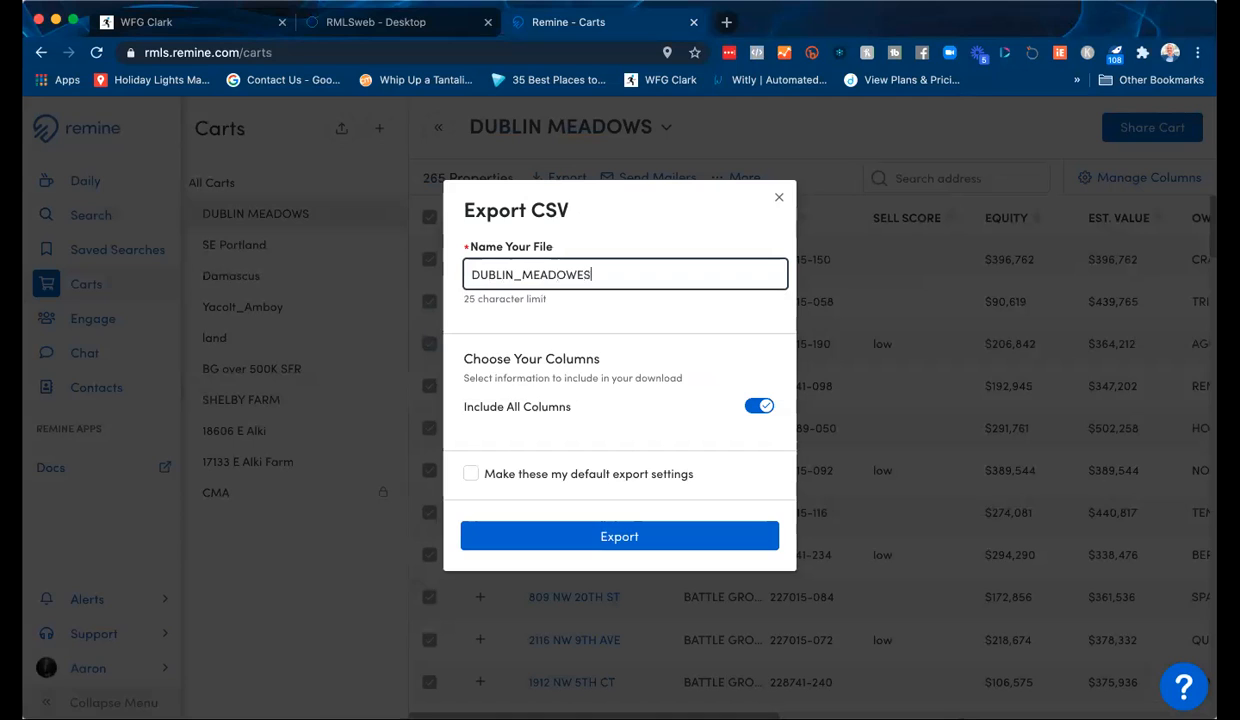
{"action": "key", "text": "BackSpace"}
{"action": "type", "text": "S"}
{"action": "left_click", "coordinate": [487, 314]}
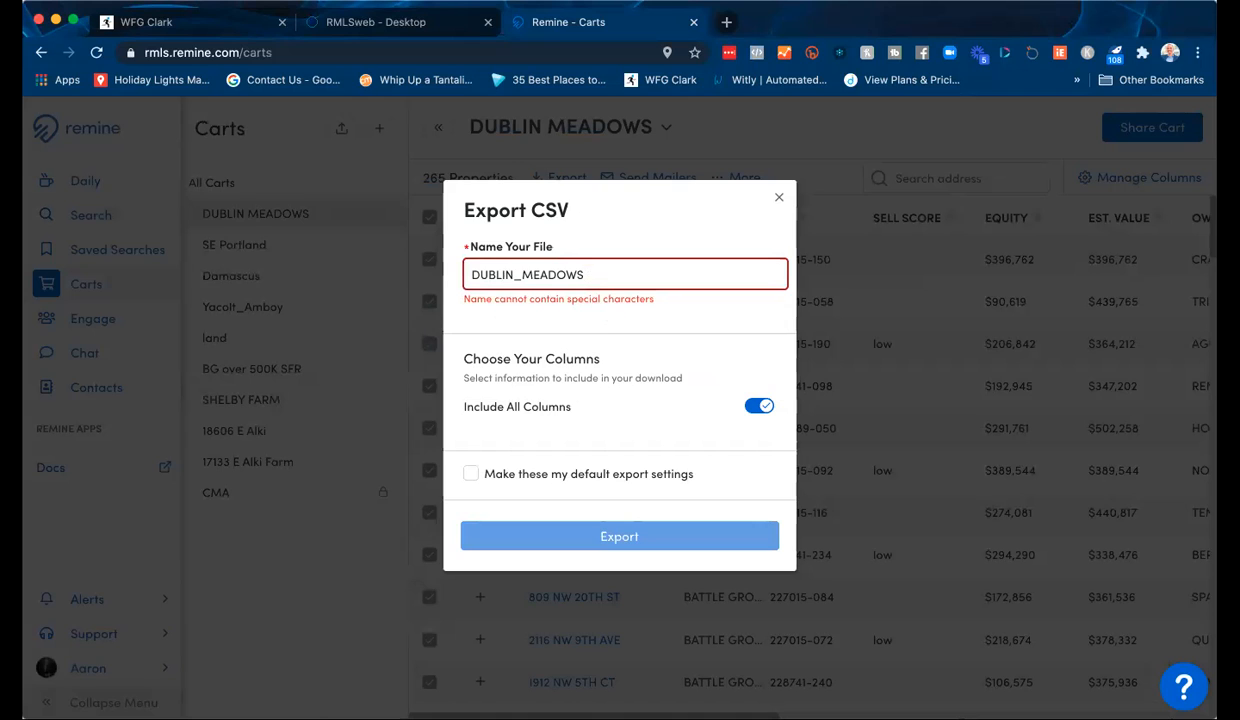
{"action": "key", "text": "BackSpace"}
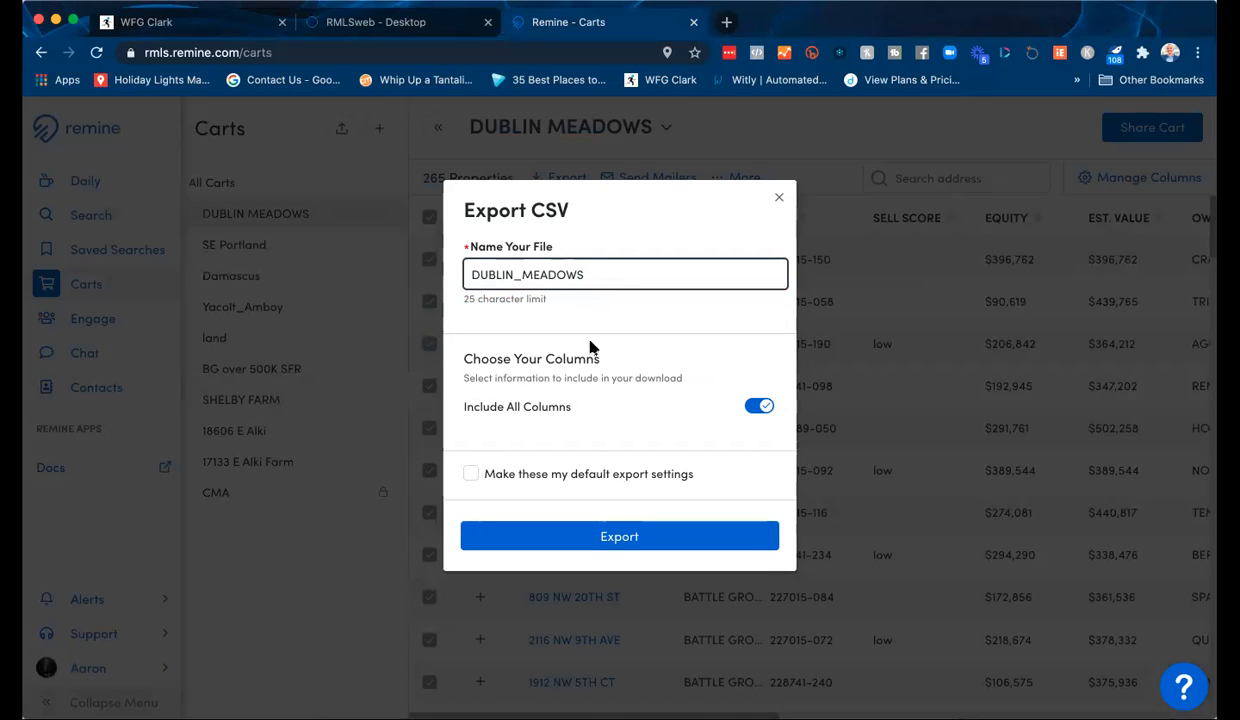
{"action": "left_click", "coordinate": [626, 537]}
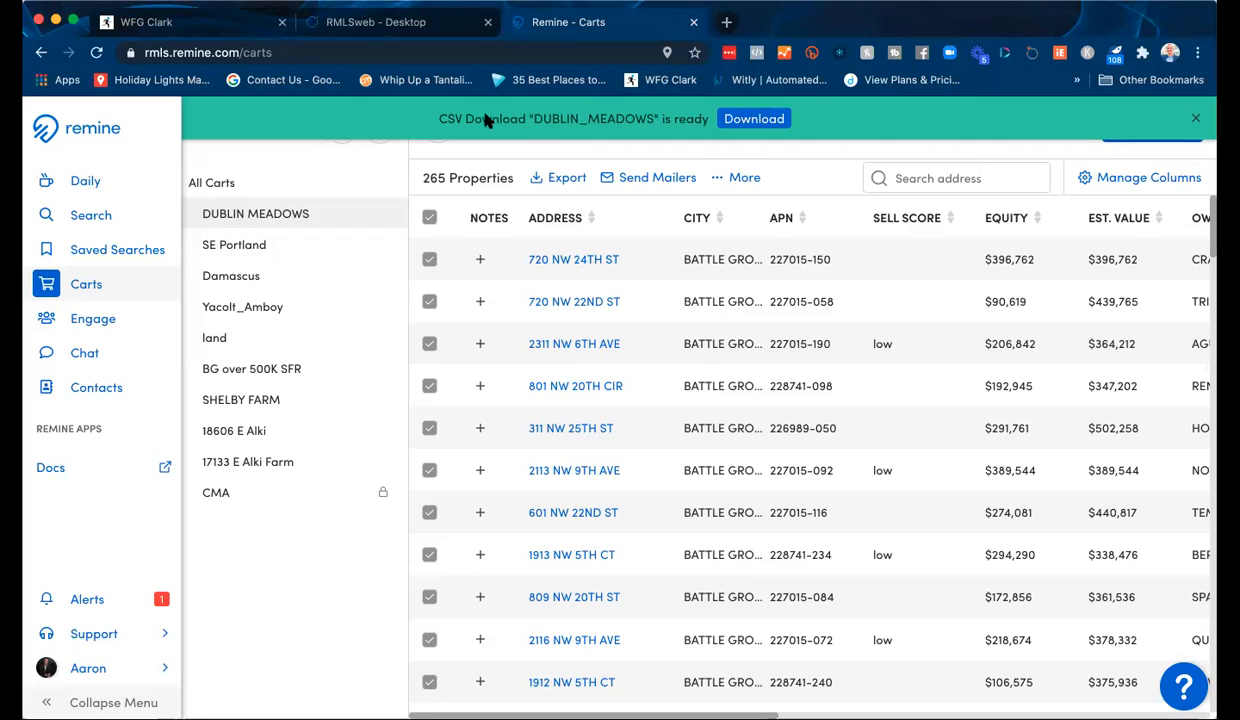
{"action": "left_click", "coordinate": [748, 119]}
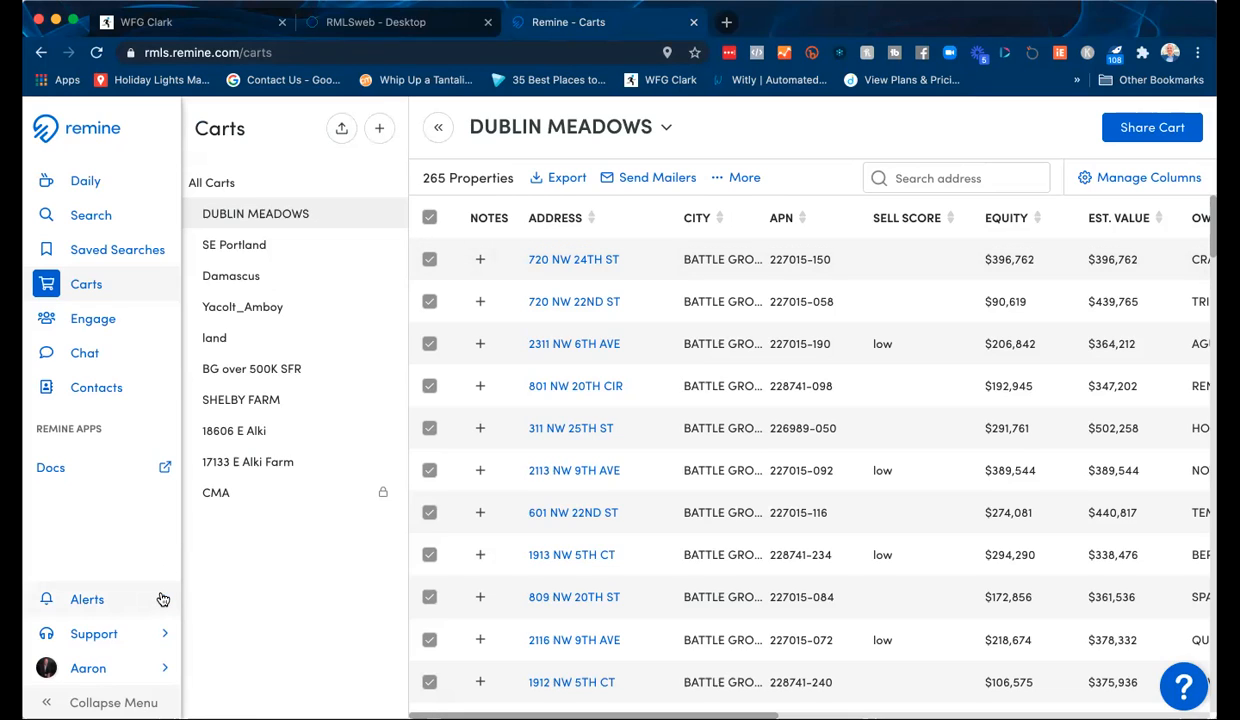
Look through the alerts list for the DUBLIN_MEADOWS download and earlier exports, and close it
{"action": "key", "text": "super+Tab"}
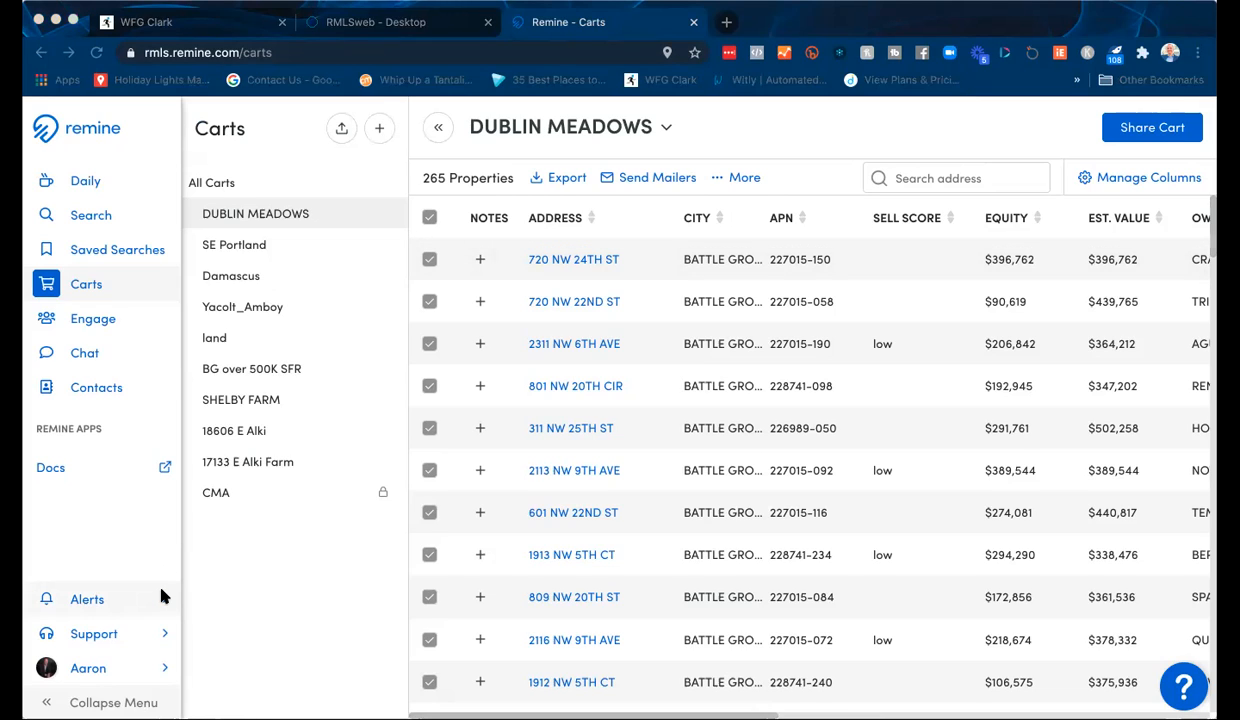
{"action": "key", "text": "super+Tab"}
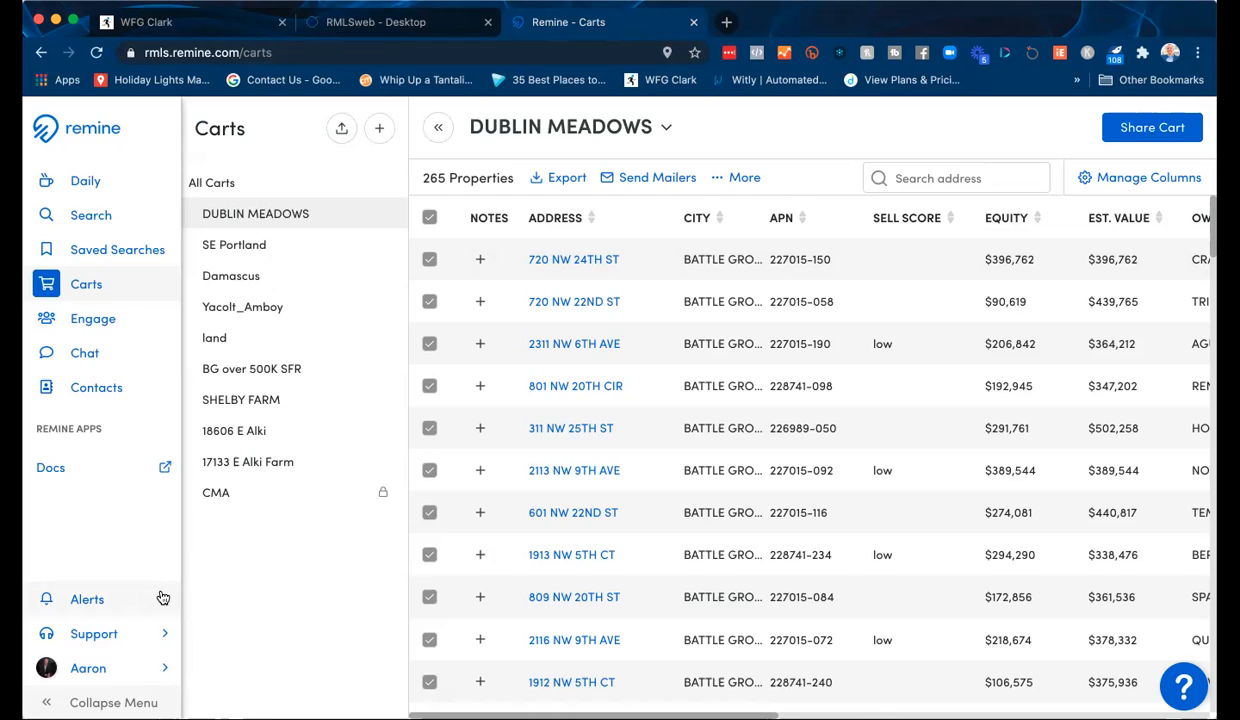
{"action": "left_click", "coordinate": [163, 601]}
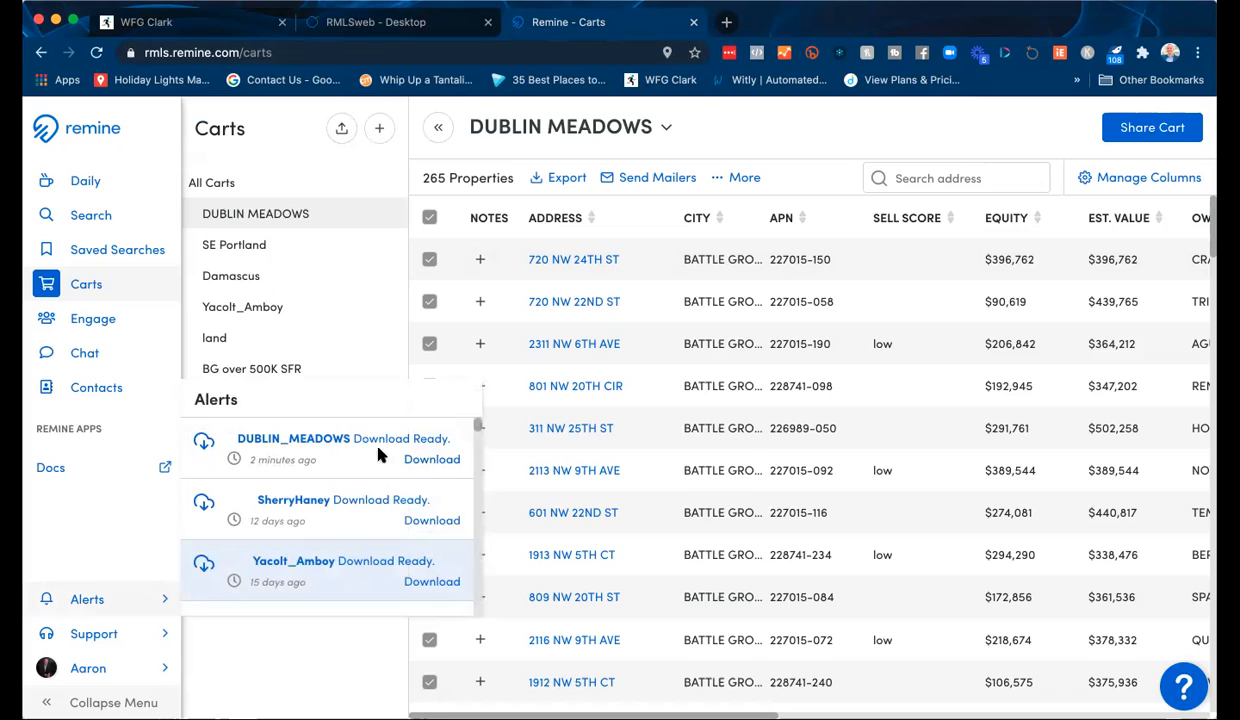
{"action": "scroll", "coordinate": [410, 502], "scroll_direction": "down", "scroll_amount": 3}
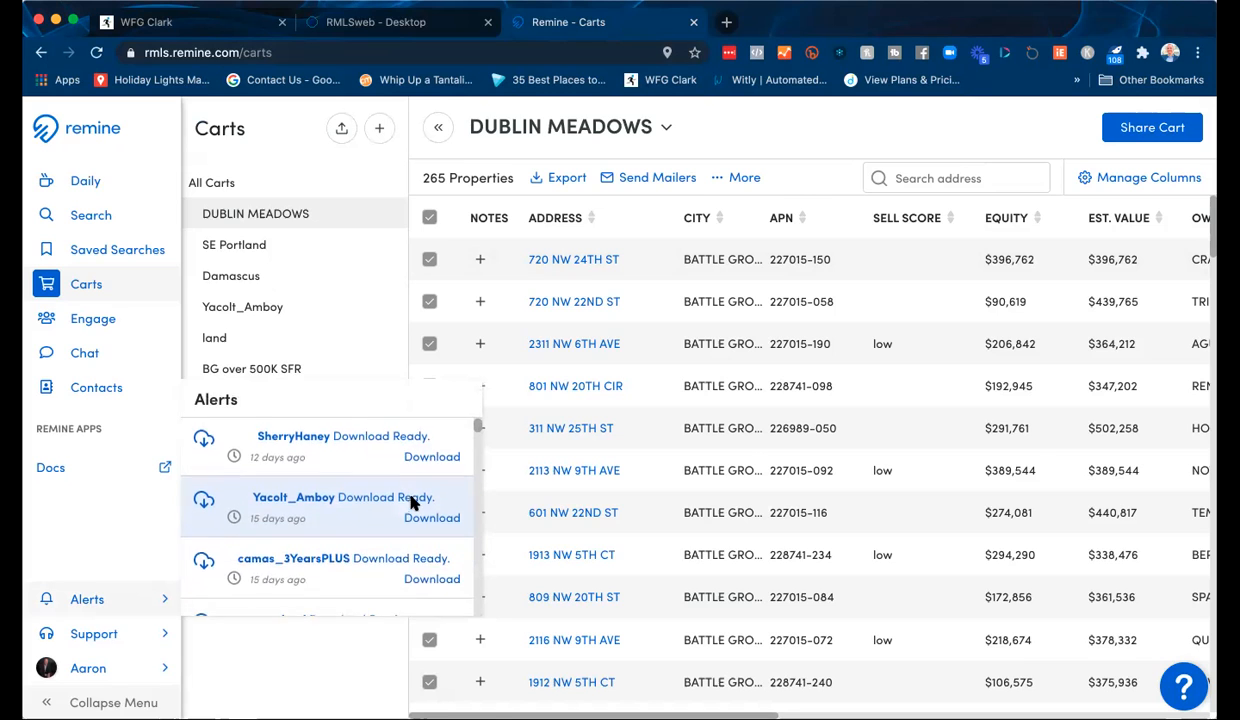
{"action": "scroll", "coordinate": [410, 502], "scroll_direction": "down", "scroll_amount": 9}
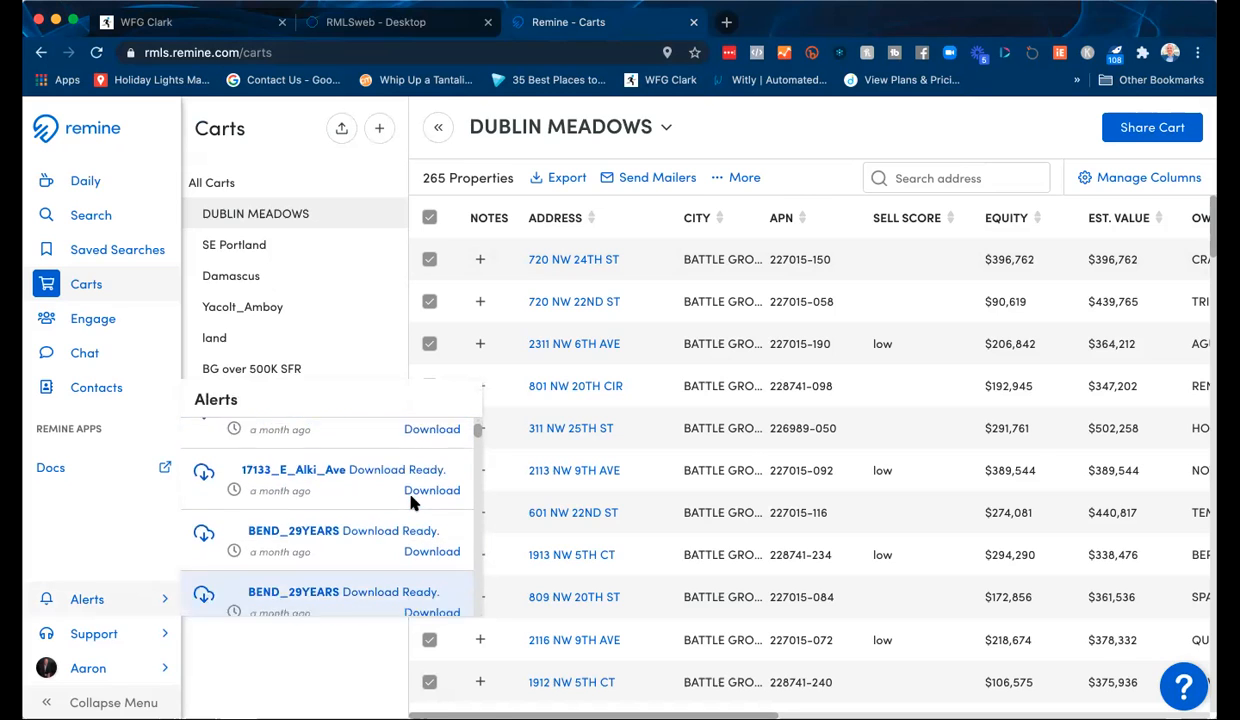
{"action": "scroll", "coordinate": [410, 502], "scroll_direction": "up", "scroll_amount": 12}
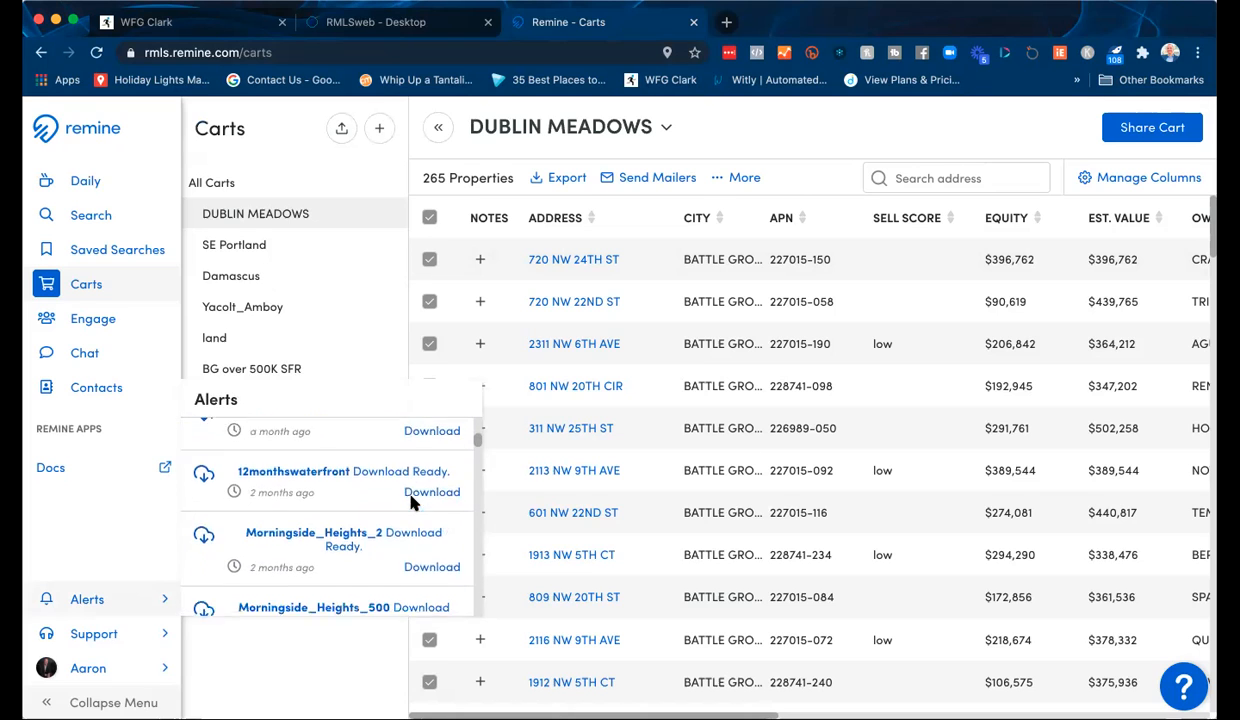
{"action": "left_click", "coordinate": [384, 338]}
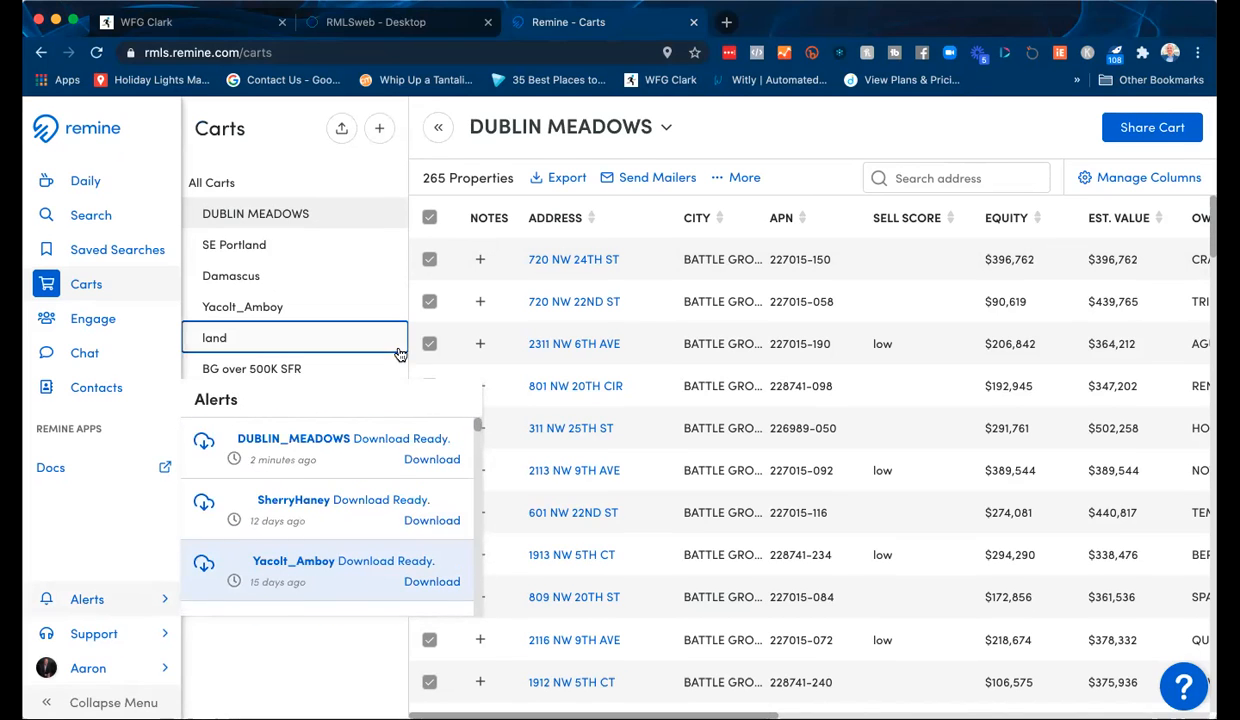
{"action": "left_click", "coordinate": [262, 216]}
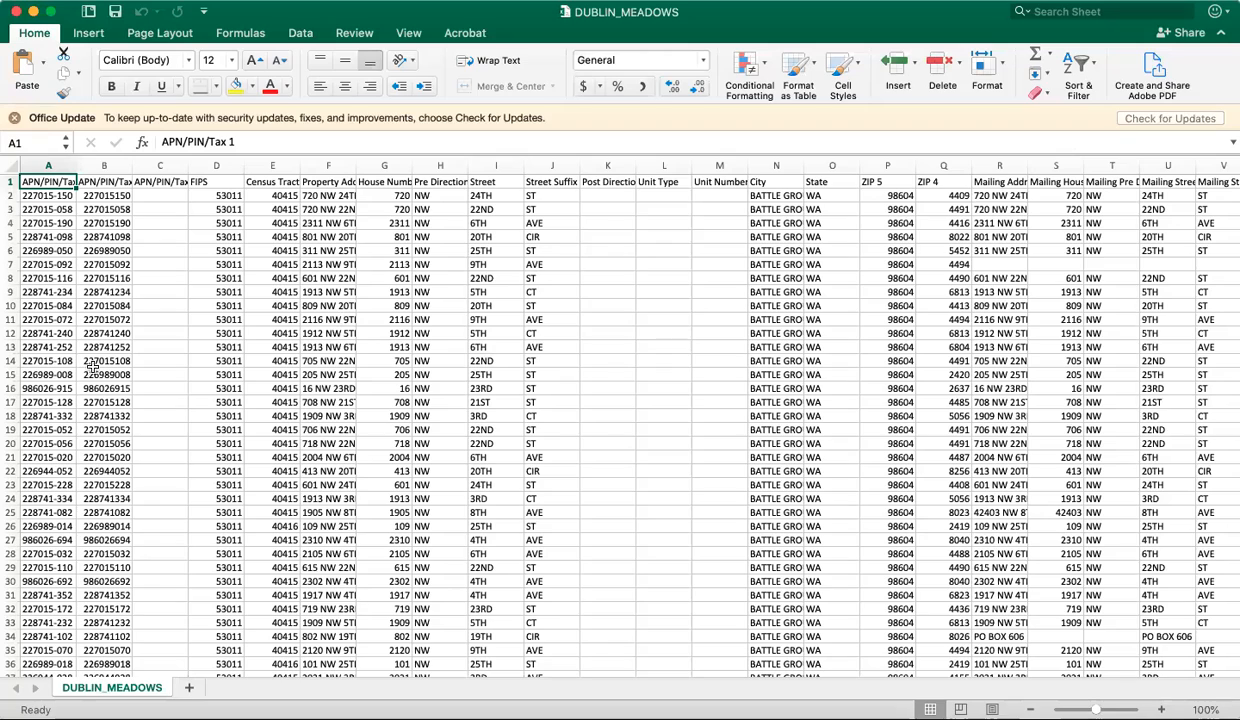
In the DUBLIN_MEADOWS sheet in Excel, autofit the width of all columns to their contents
{"action": "left_click", "coordinate": [10, 165]}
{"action": "double_click", "coordinate": [77, 165]}
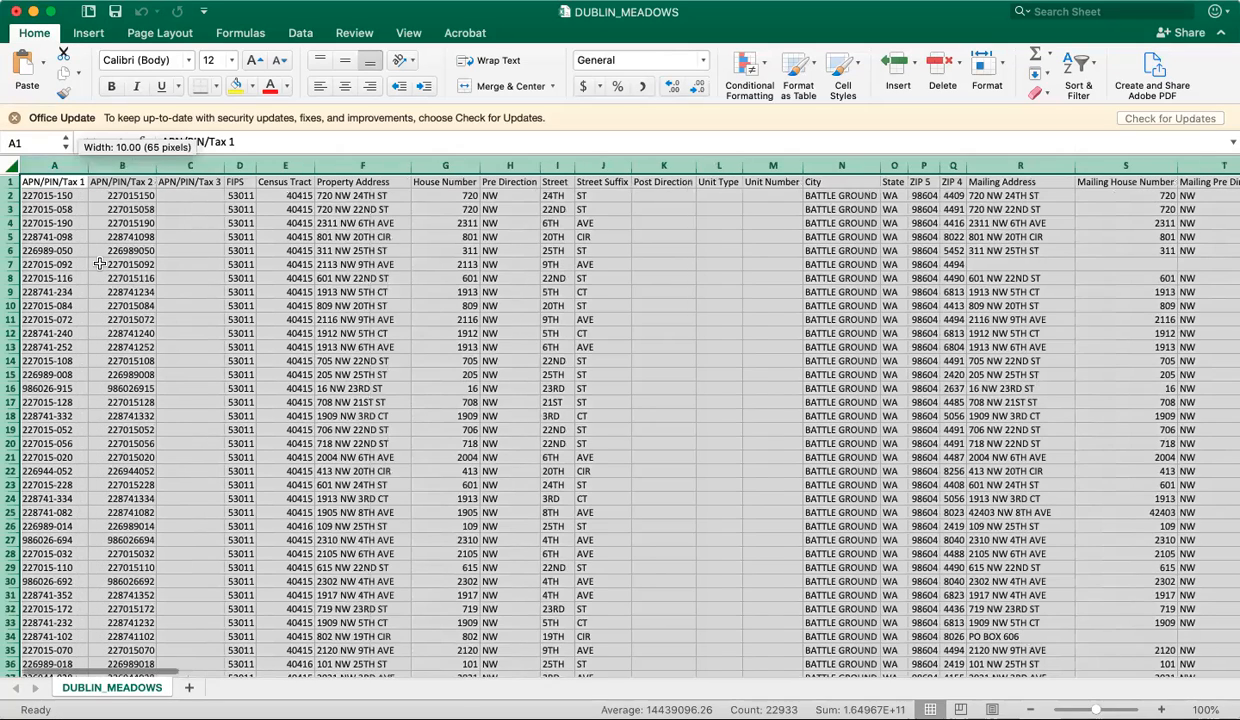
{"action": "left_click", "coordinate": [71, 237]}
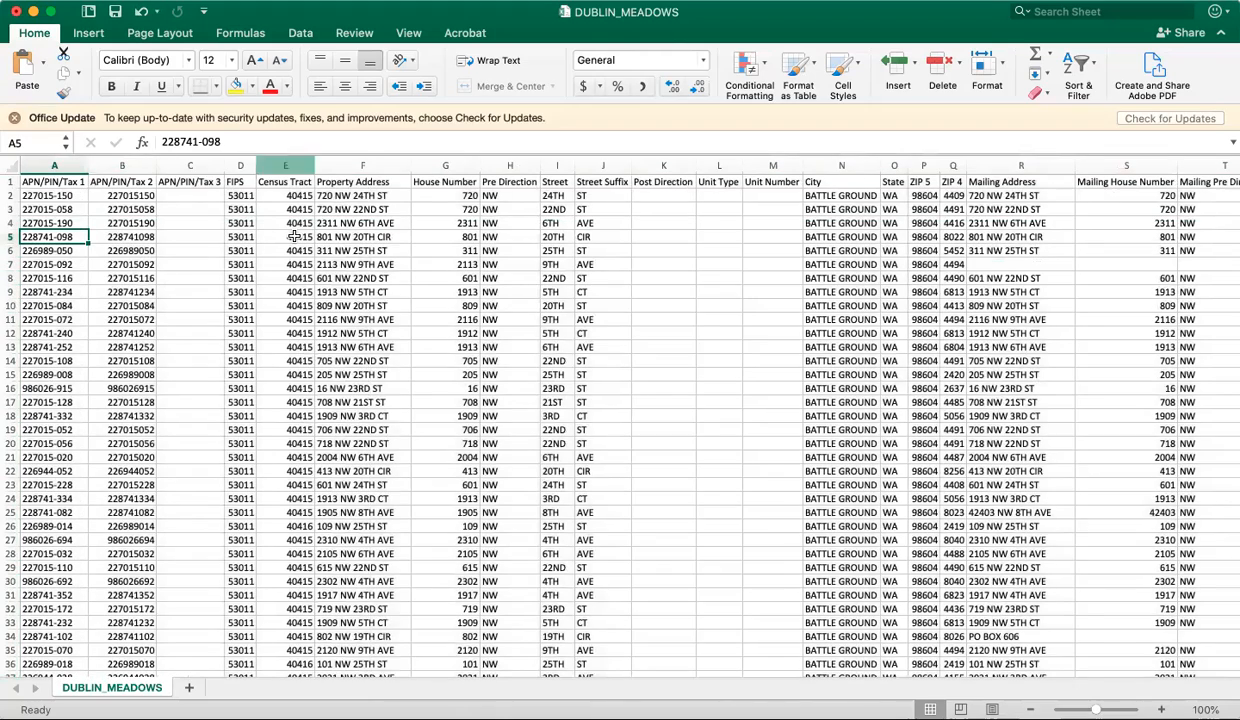
Review the property and mailing address columns, and examine the MLS ID column down the rows
{"action": "scroll", "coordinate": [385, 243], "scroll_direction": "right", "scroll_amount": 2}
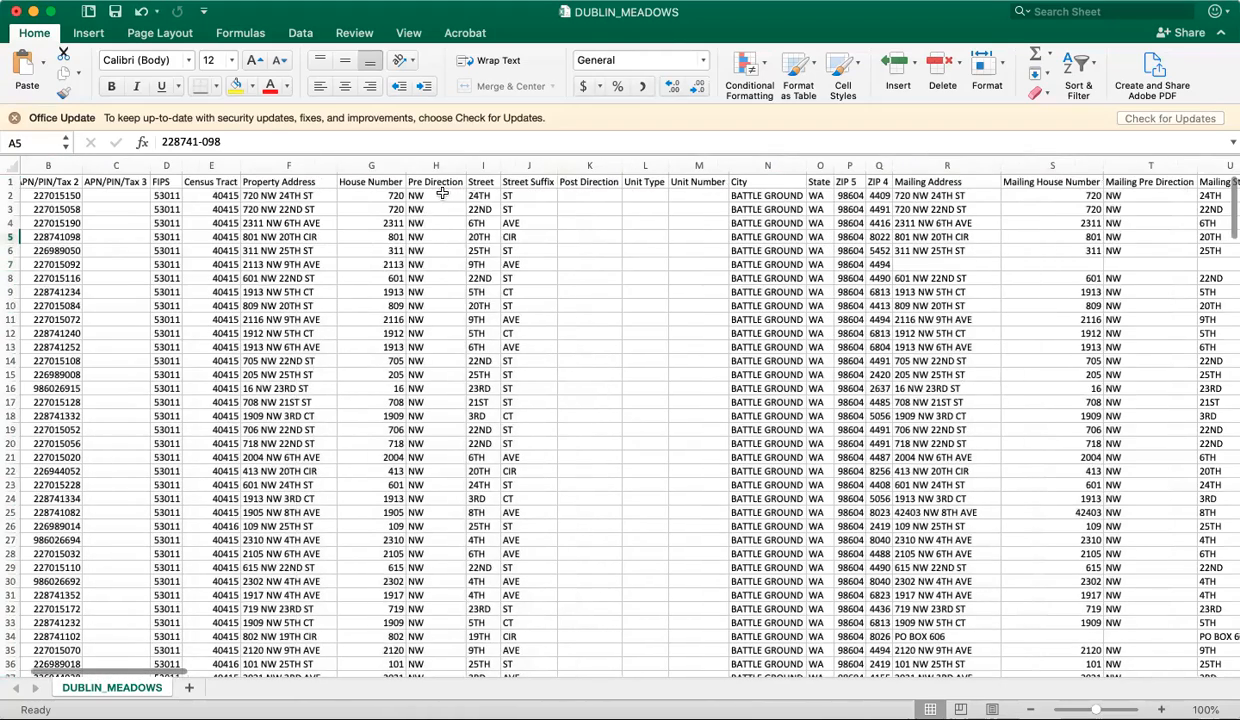
{"action": "scroll", "coordinate": [524, 236], "scroll_direction": "right", "scroll_amount": 6}
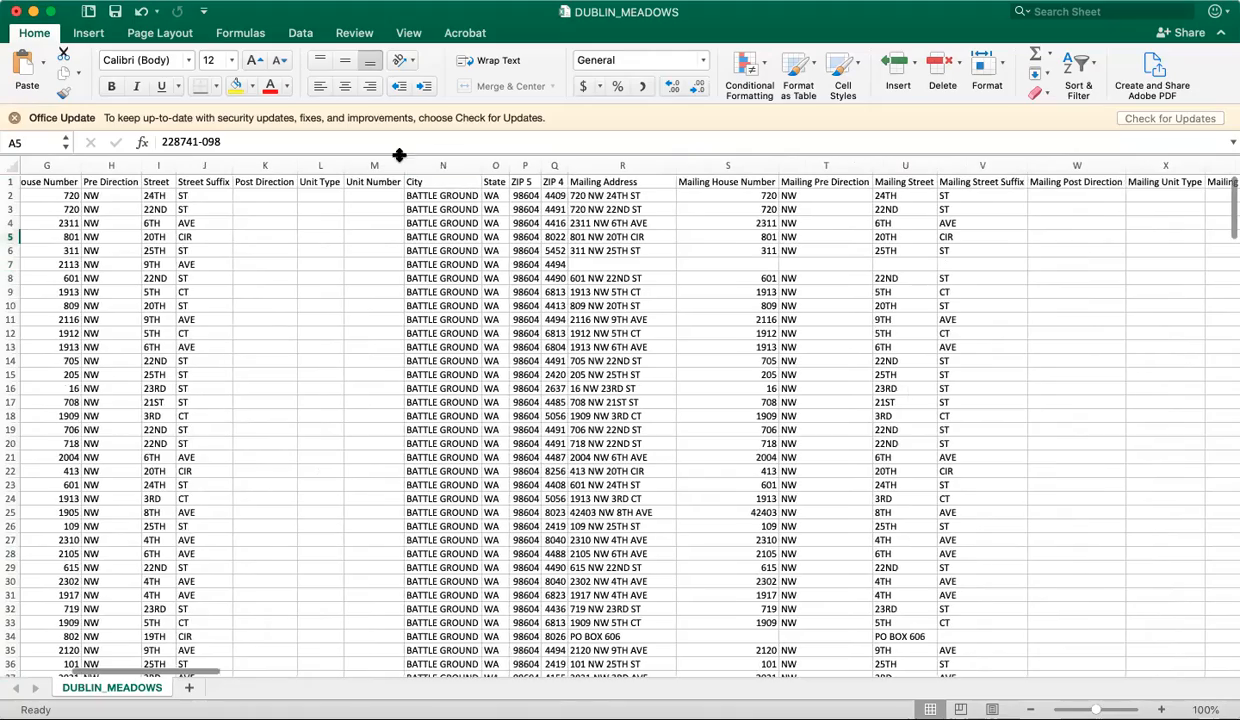
{"action": "scroll", "coordinate": [540, 195], "scroll_direction": "right", "scroll_amount": 15}
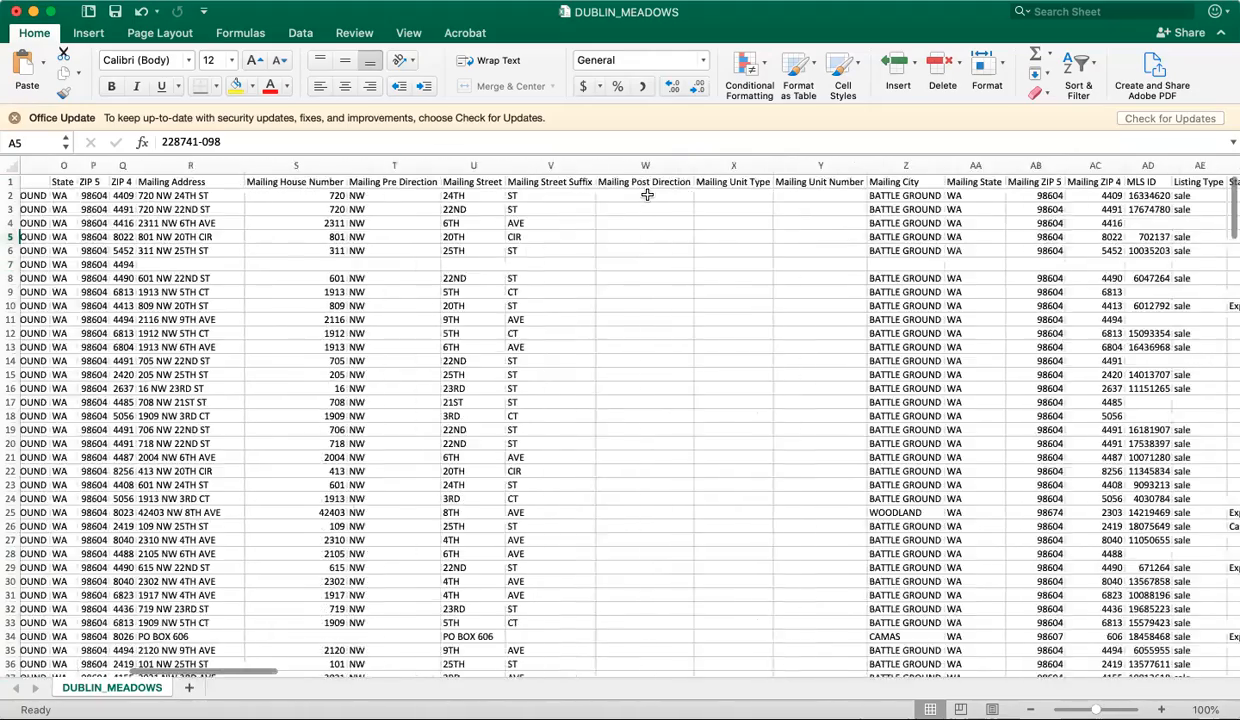
{"action": "scroll", "coordinate": [648, 195], "scroll_direction": "right", "scroll_amount": 4}
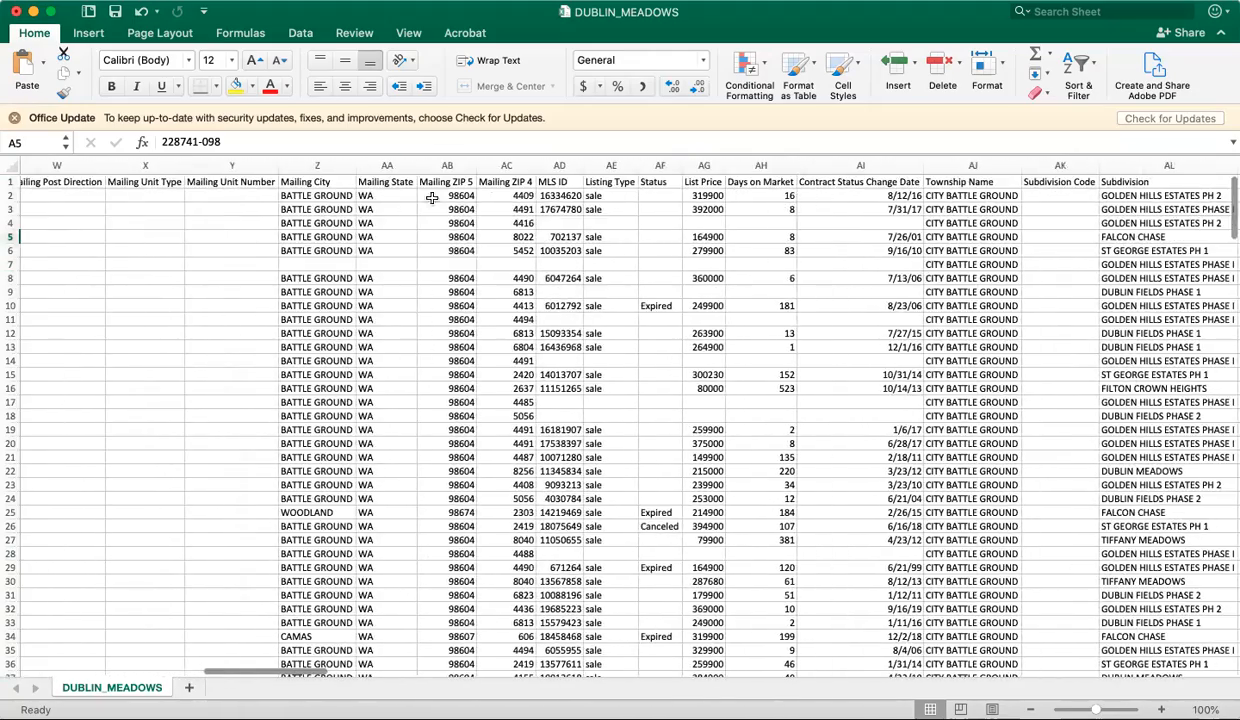
{"action": "left_click", "coordinate": [560, 166]}
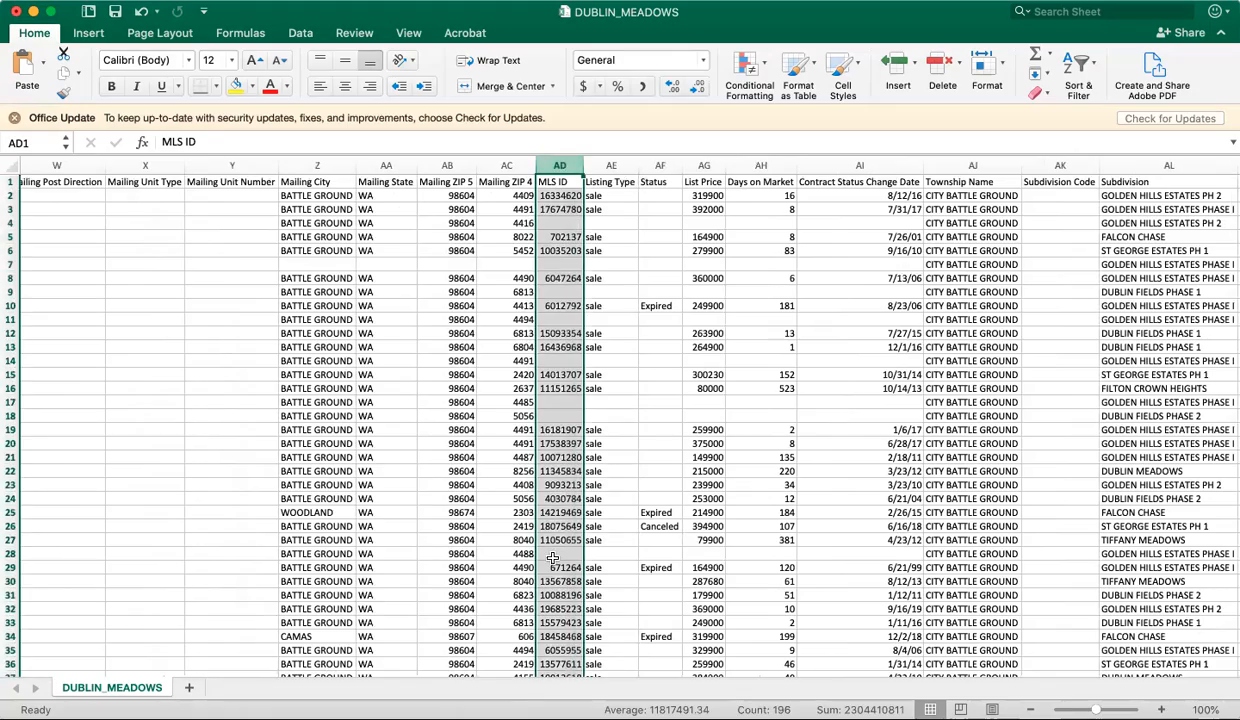
{"action": "scroll", "coordinate": [572, 595], "scroll_direction": "down", "scroll_amount": 10}
{"action": "scroll", "coordinate": [618, 363], "scroll_direction": "up", "scroll_amount": 10}
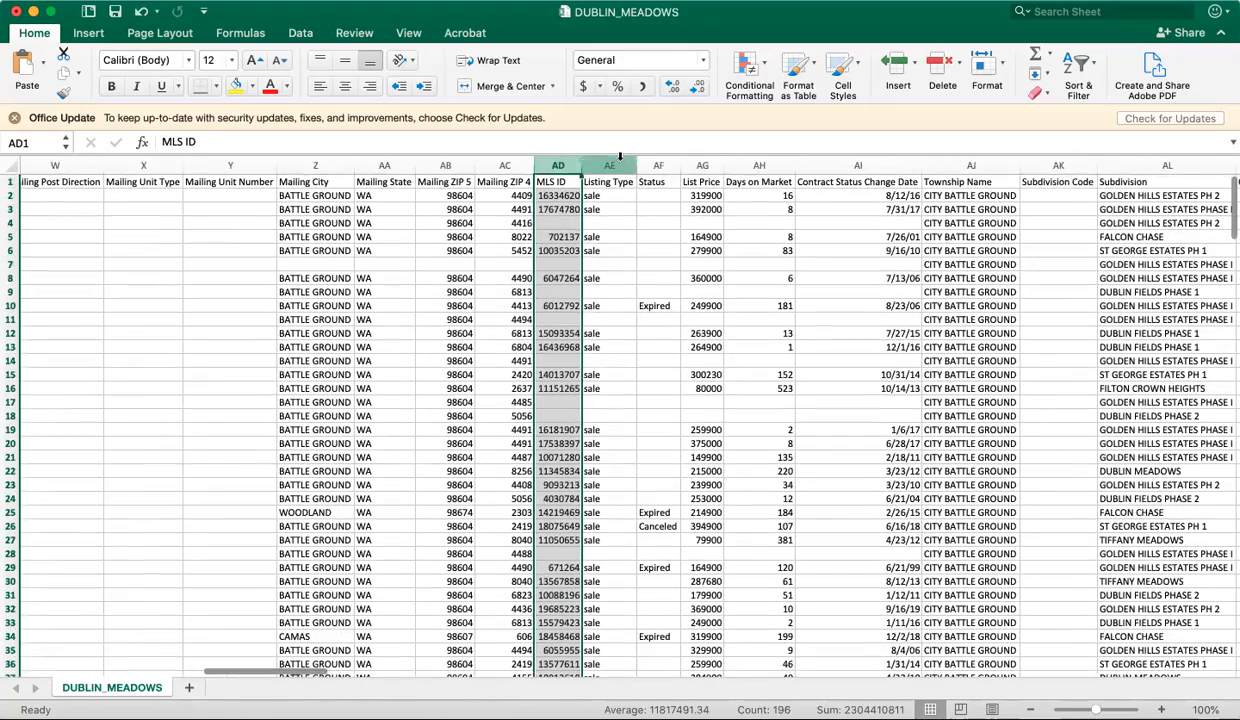
Review the listing columns Listing Type, Status, List Price, Days on Market and Contract Status Change Date
{"action": "left_click", "coordinate": [601, 165]}
{"action": "left_click", "coordinate": [658, 165]}
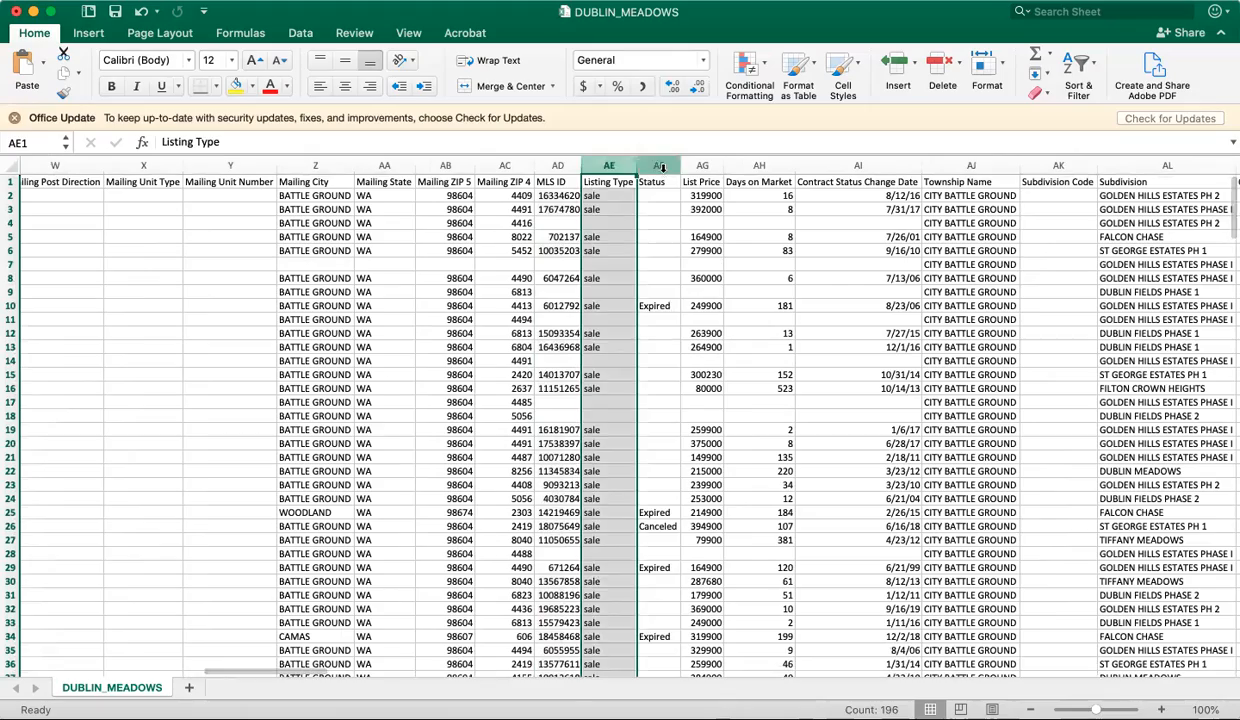
{"action": "scroll", "coordinate": [659, 630], "scroll_direction": "down", "scroll_amount": 5}
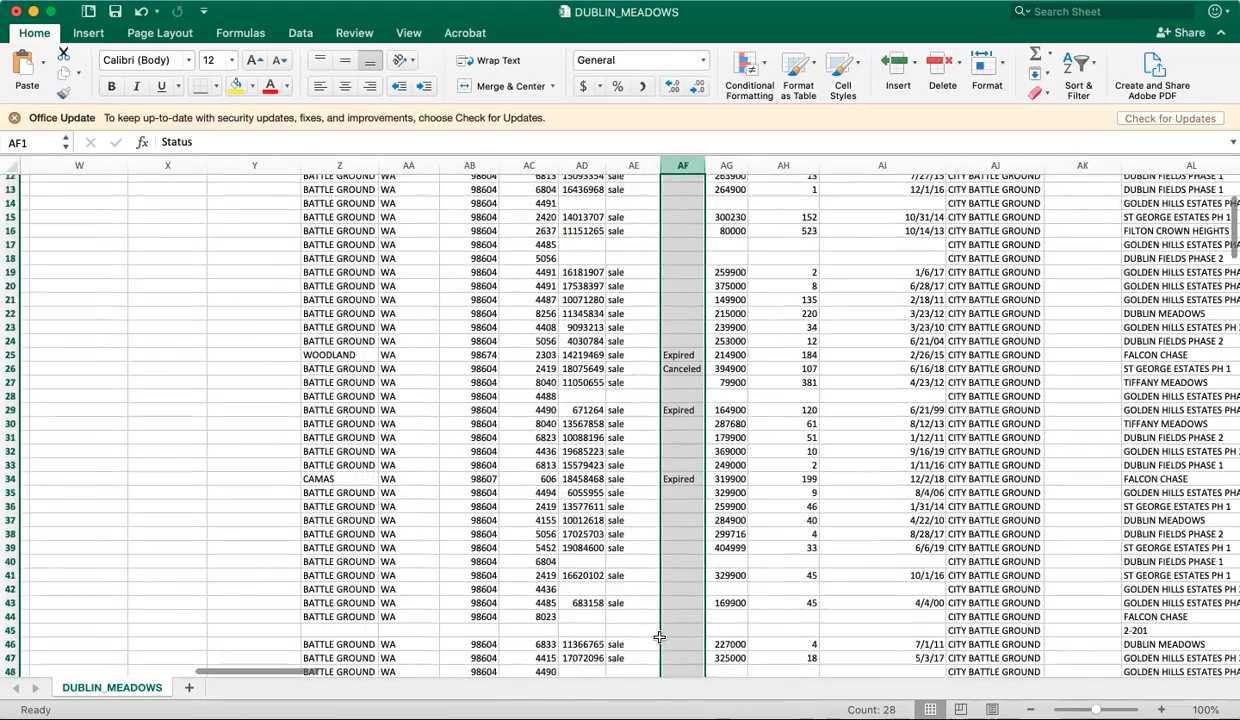
{"action": "scroll", "coordinate": [659, 637], "scroll_direction": "up", "scroll_amount": 5}
{"action": "scroll", "coordinate": [659, 637], "scroll_direction": "right", "scroll_amount": 1}
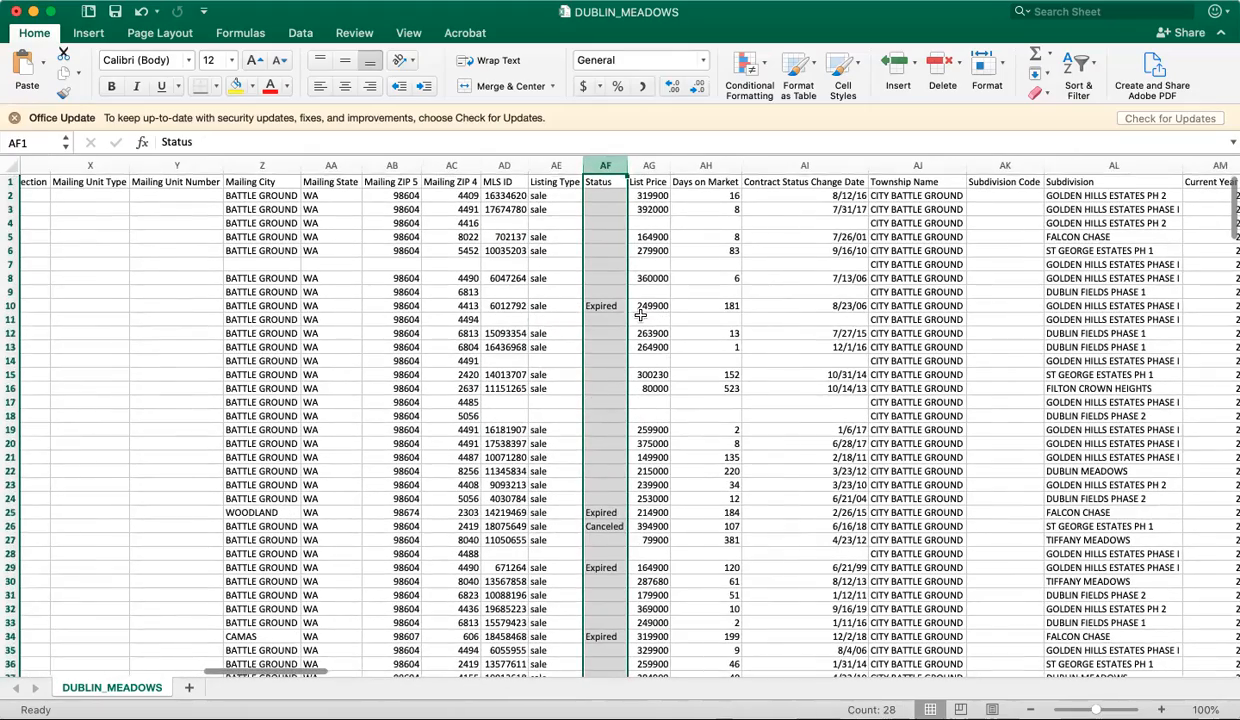
{"action": "left_click", "coordinate": [650, 165]}
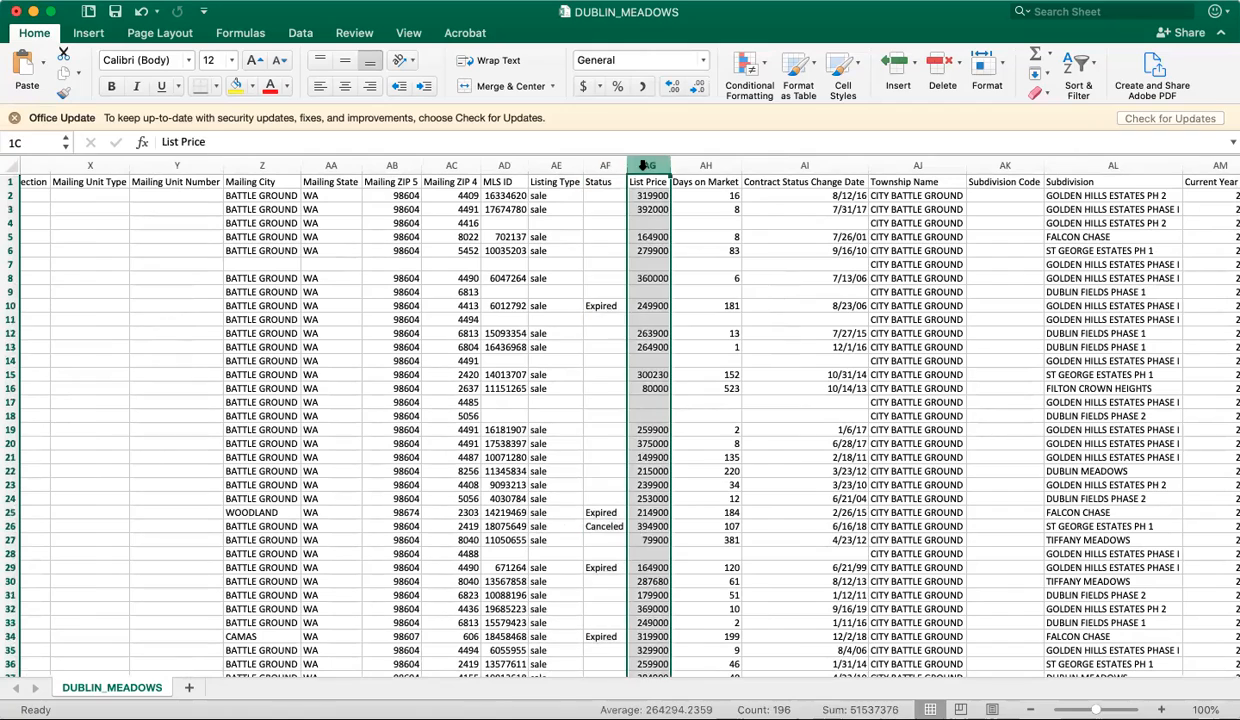
{"action": "left_click", "coordinate": [706, 165]}
{"action": "left_click", "coordinate": [797, 165]}
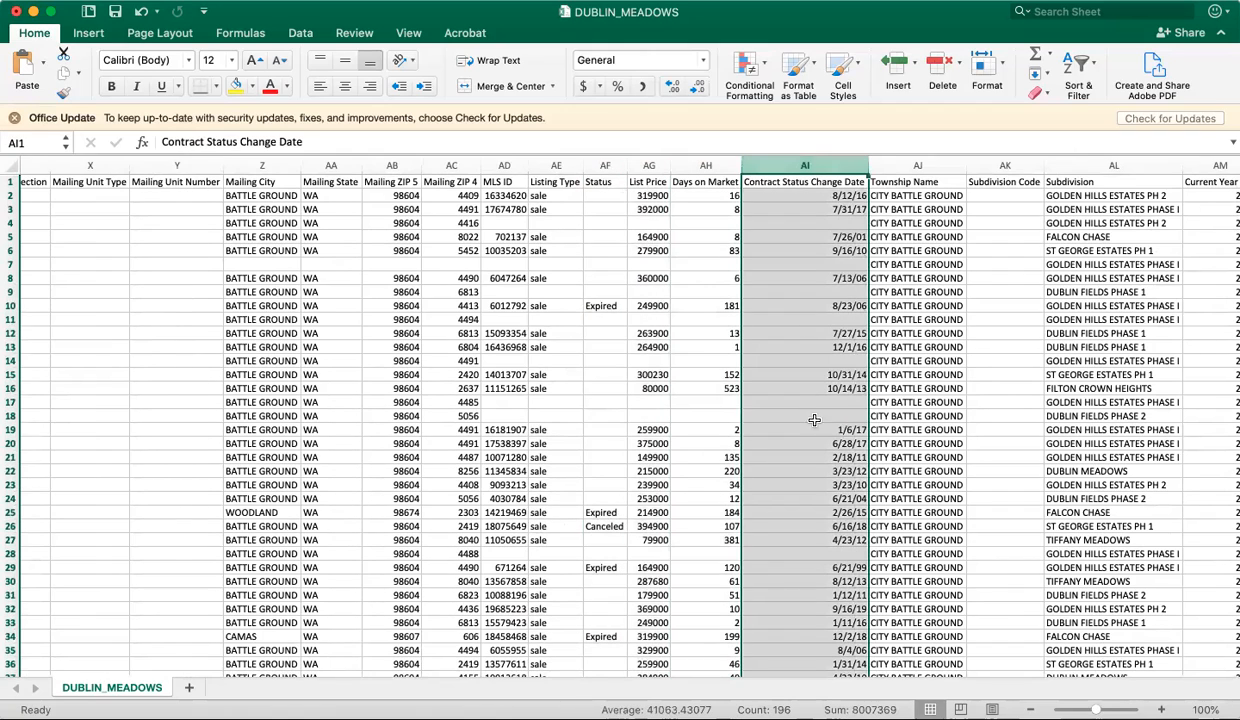
Review the Township Name, Subdivision, Current Year Tax, Tax Amount and Tax Rate Code Area columns
{"action": "scroll", "coordinate": [805, 286], "scroll_direction": "right", "scroll_amount": 8}
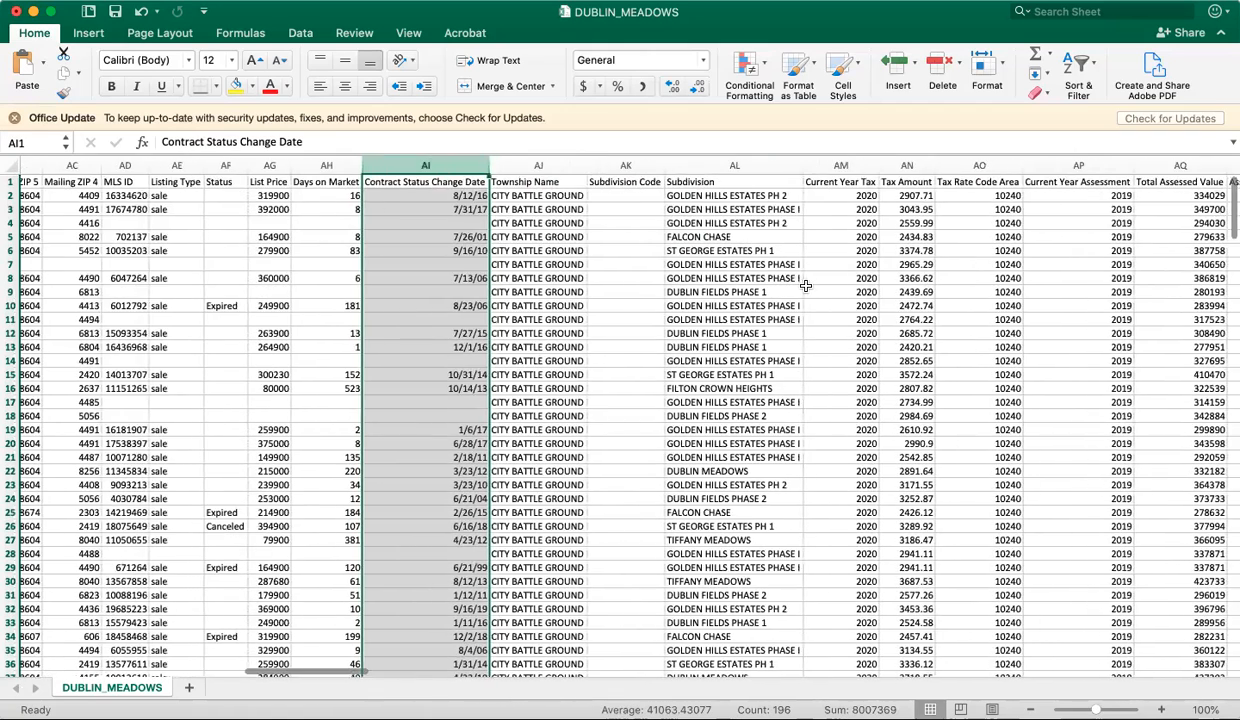
{"action": "left_click", "coordinate": [560, 166]}
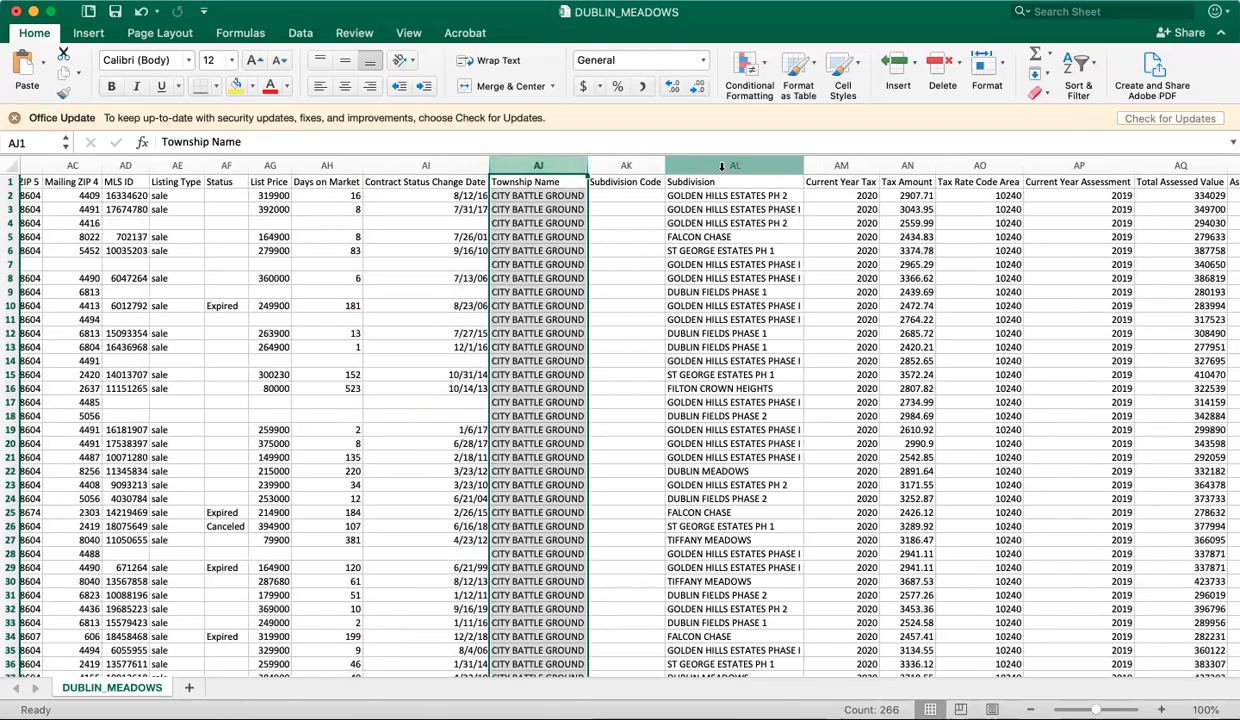
{"action": "left_click", "coordinate": [731, 166]}
{"action": "scroll", "coordinate": [819, 390], "scroll_direction": "right", "scroll_amount": 7}
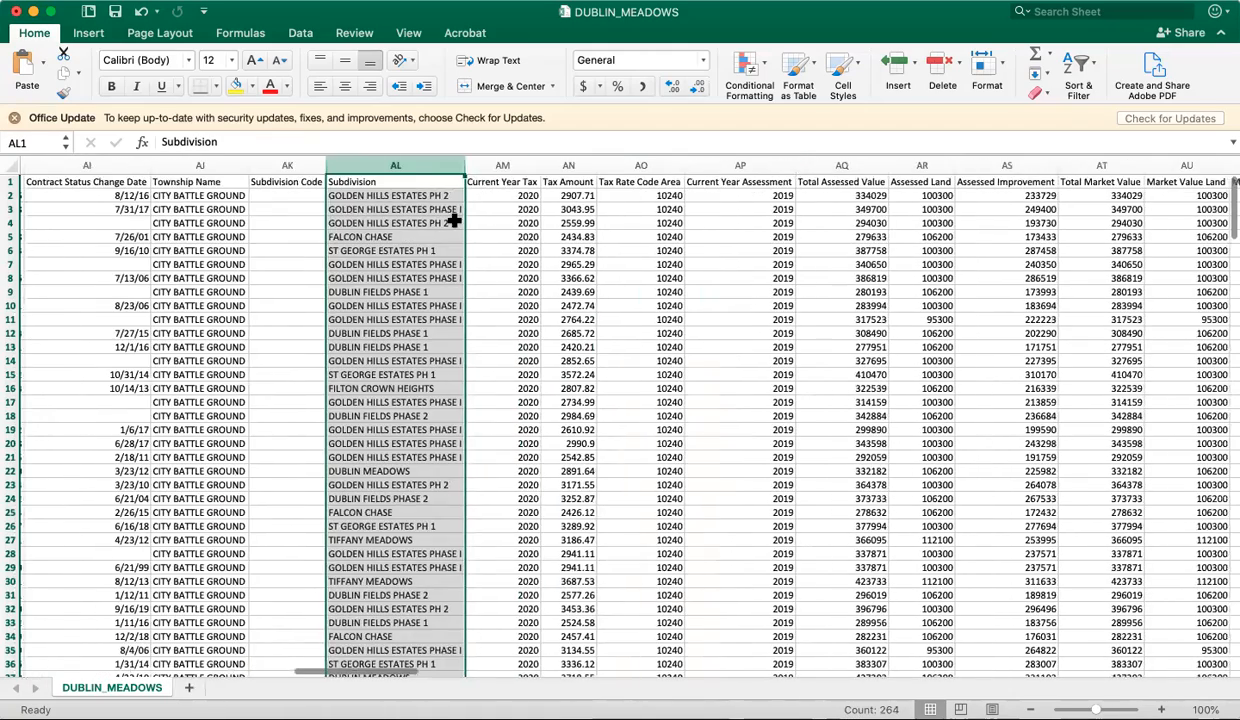
{"action": "left_click", "coordinate": [498, 164]}
{"action": "left_click", "coordinate": [569, 165]}
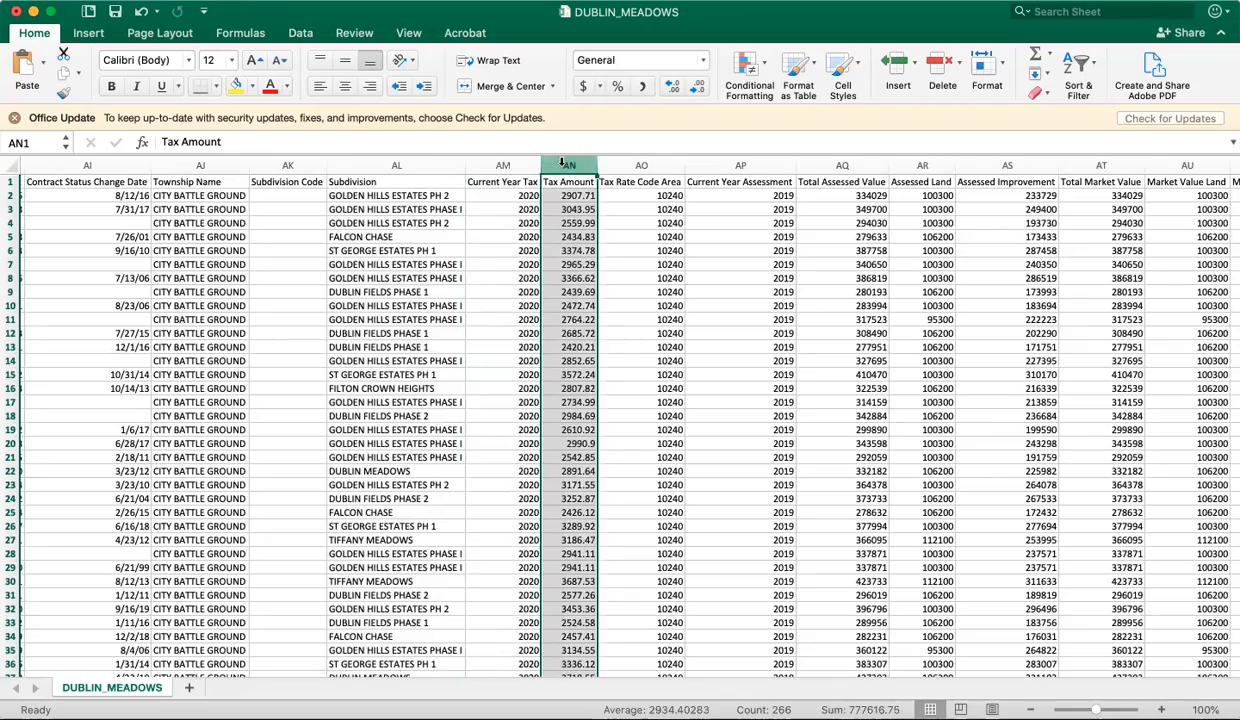
{"action": "left_click", "coordinate": [641, 166]}
Examine the assessed and market value, exemption and Estimated Value columns, and the Equity and mortgage columns
{"action": "scroll", "coordinate": [826, 222], "scroll_direction": "right", "scroll_amount": 10}
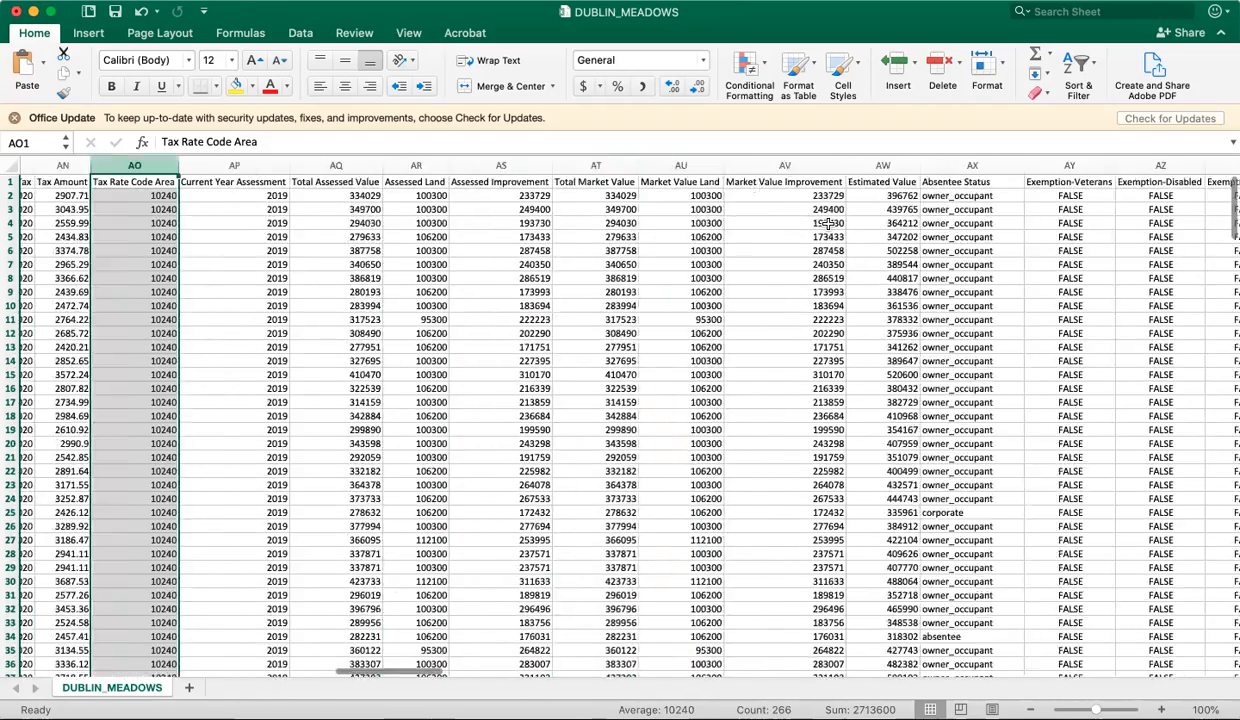
{"action": "scroll", "coordinate": [828, 223], "scroll_direction": "right", "scroll_amount": 8}
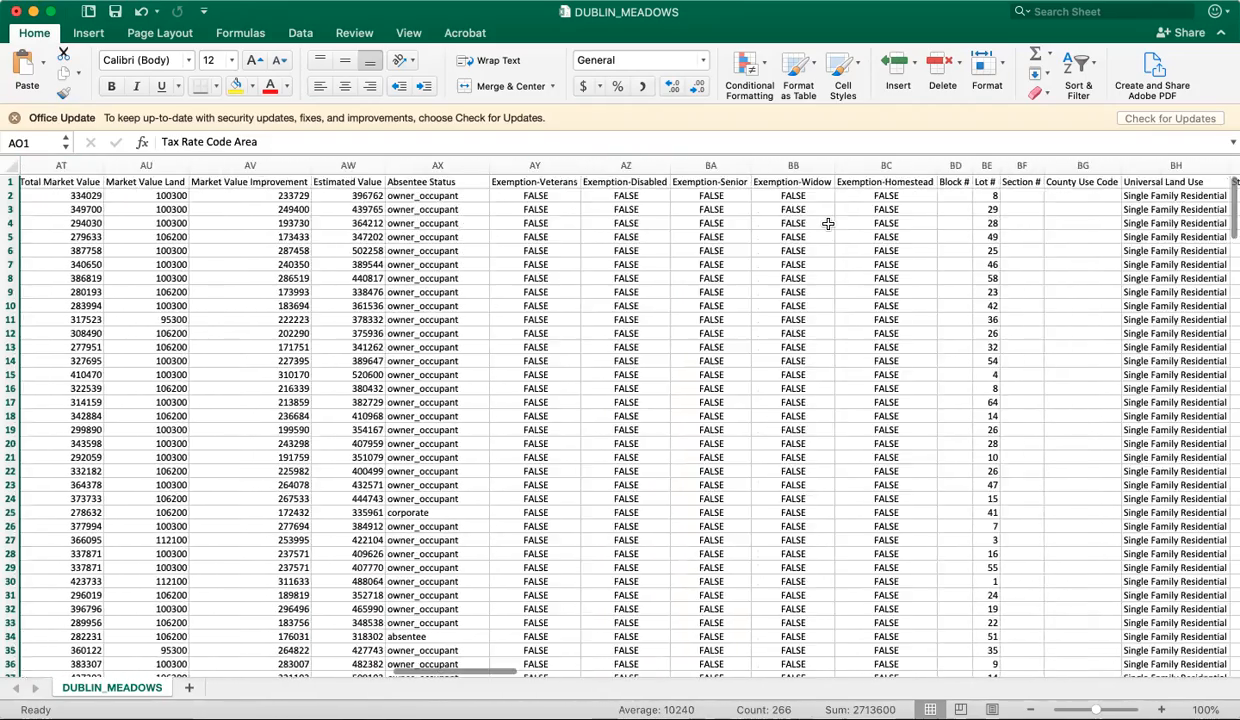
{"action": "scroll", "coordinate": [828, 223], "scroll_direction": "right", "scroll_amount": 1}
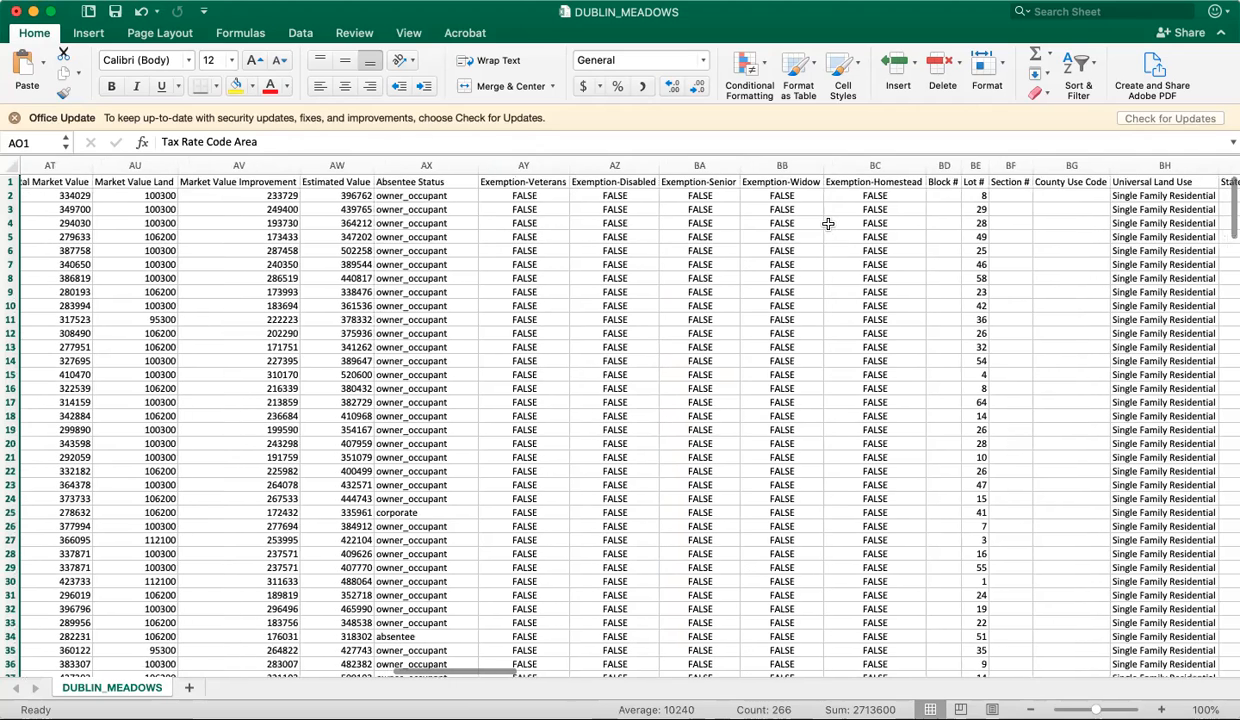
{"action": "left_click", "coordinate": [336, 166]}
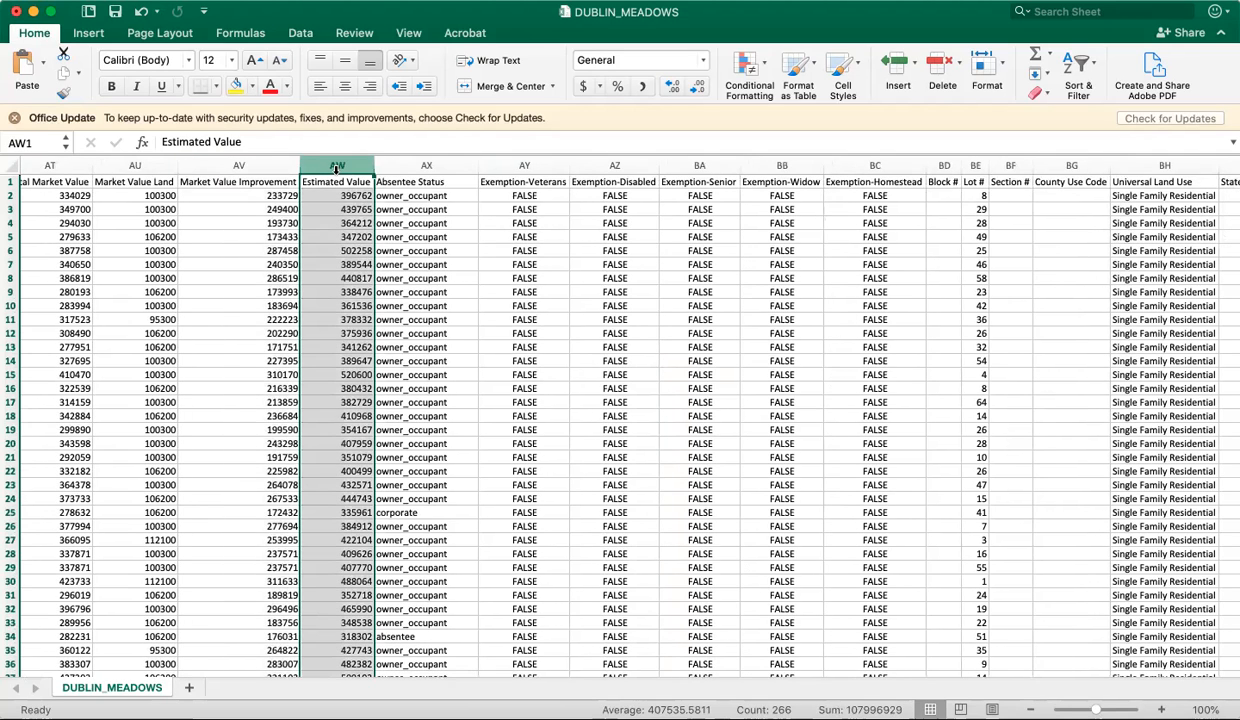
{"action": "scroll", "coordinate": [556, 229], "scroll_direction": "left", "scroll_amount": 5}
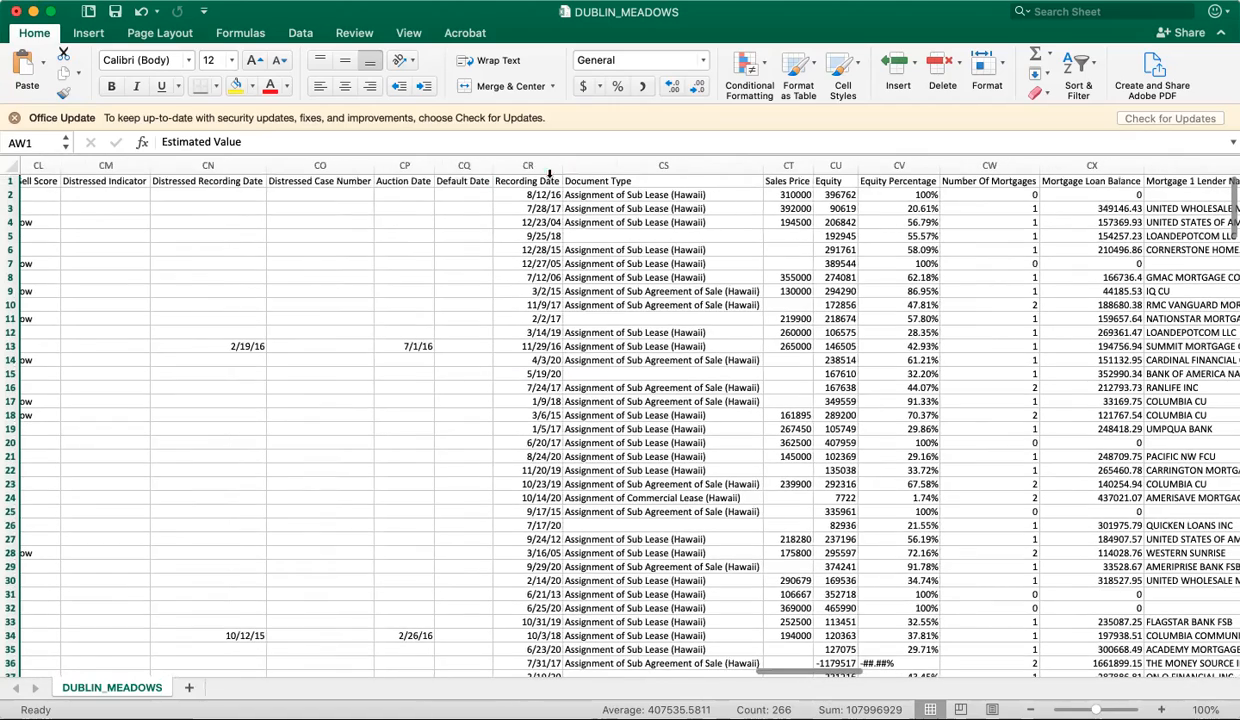
{"action": "left_click", "coordinate": [838, 167]}
{"action": "scroll", "coordinate": [838, 400], "scroll_direction": "right", "scroll_amount": 5}
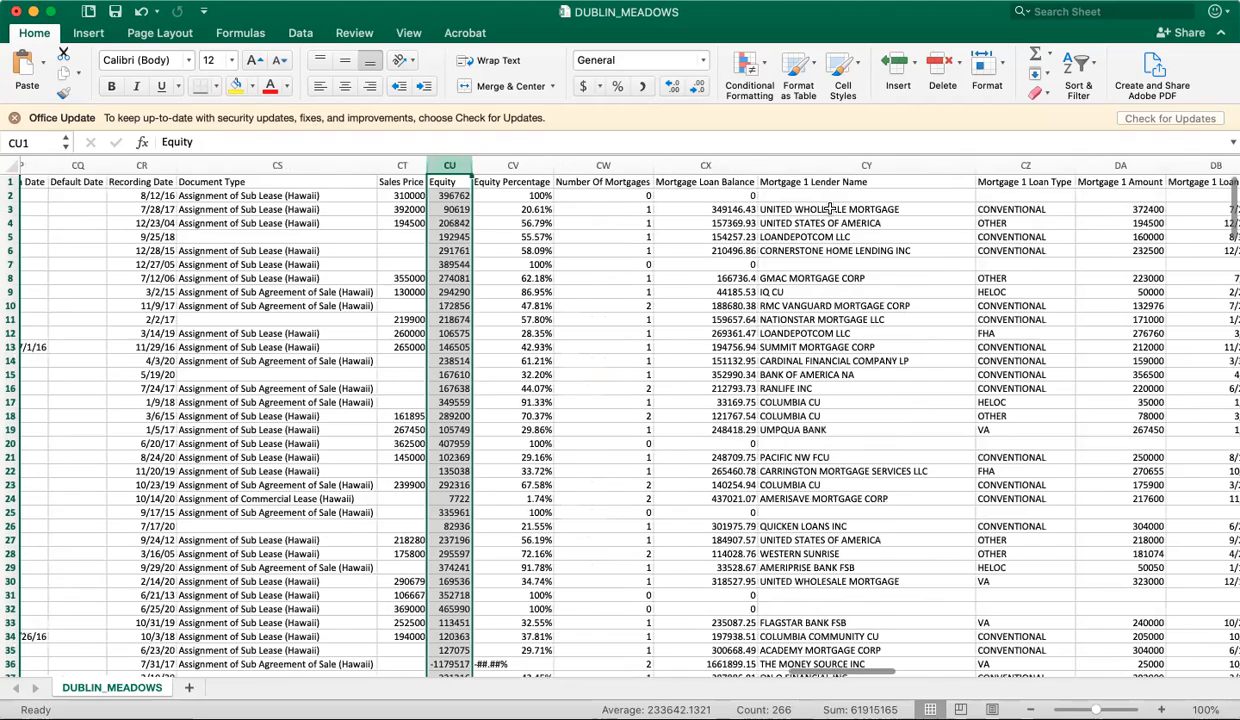
Turn on filtering for the data's header row, starting from the Equity header cell
{"action": "left_click", "coordinate": [12, 164]}
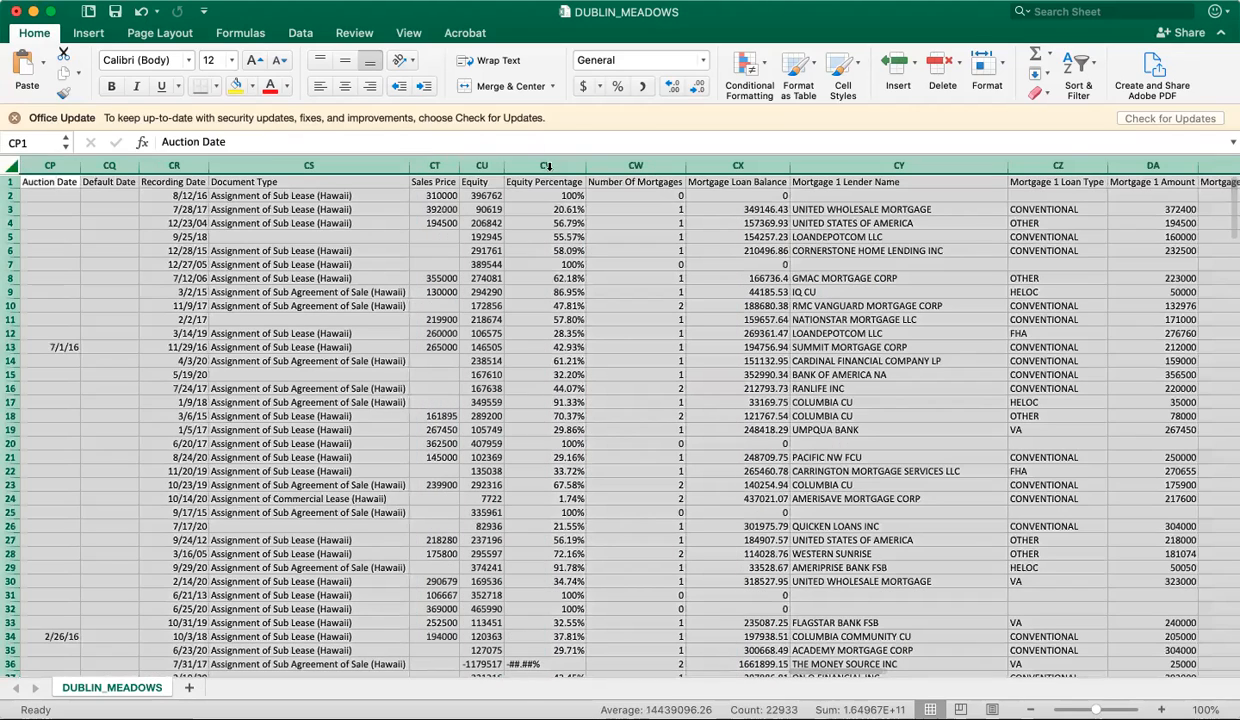
{"action": "left_click", "coordinate": [482, 181]}
{"action": "left_click", "coordinate": [482, 181]}
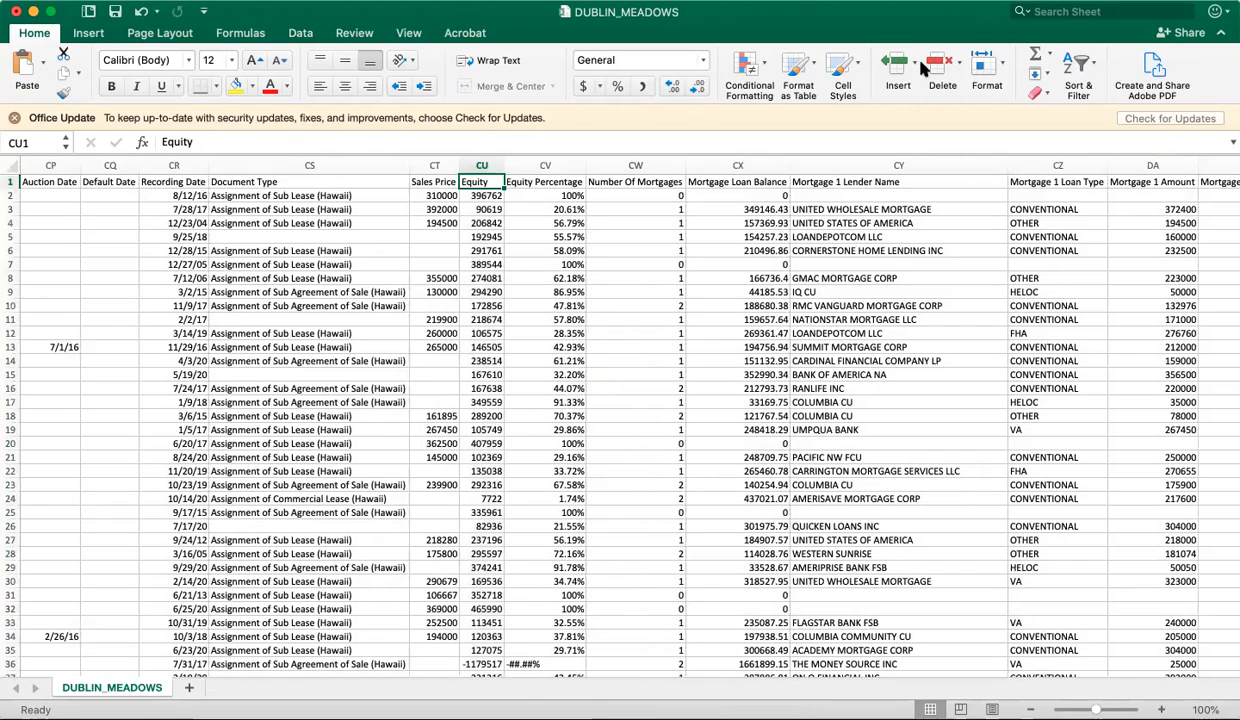
{"action": "left_click", "coordinate": [300, 33]}
{"action": "left_click", "coordinate": [439, 70]}
Sort the rows by the Equity column in descending order and close the filter window
{"action": "scroll", "coordinate": [738, 251], "scroll_direction": "right", "scroll_amount": 20}
{"action": "scroll", "coordinate": [767, 266], "scroll_direction": "right", "scroll_amount": 20}
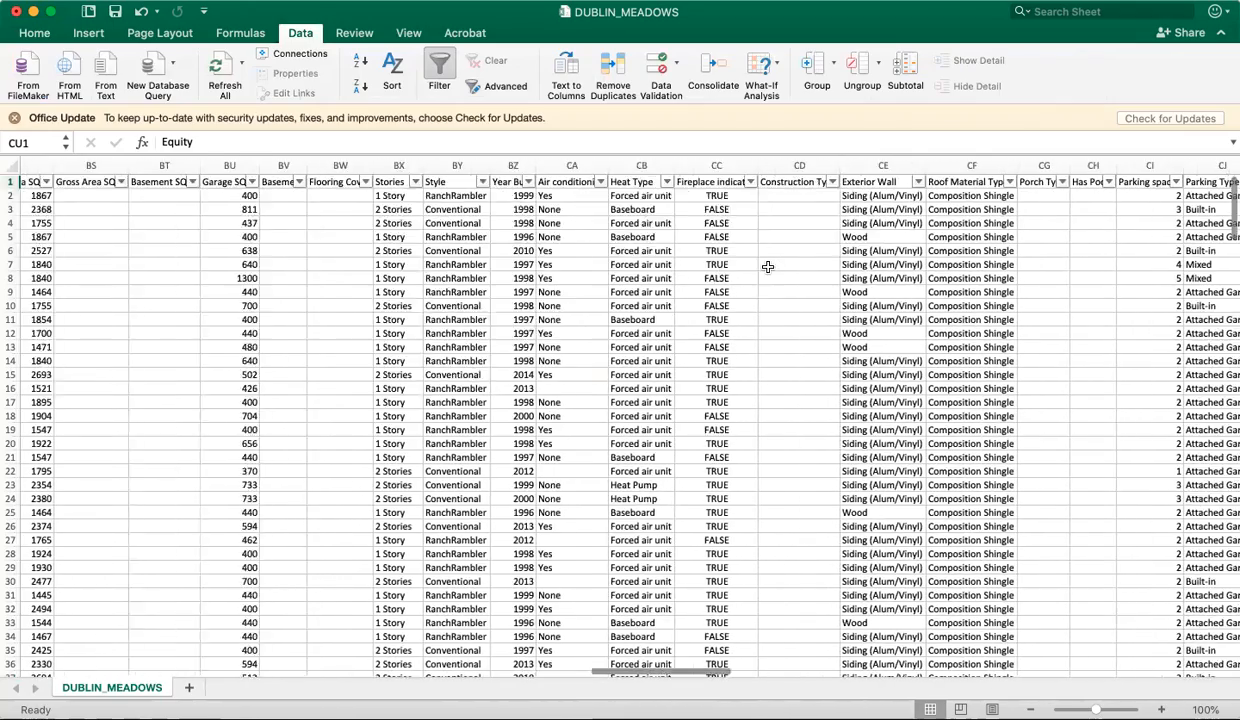
{"action": "scroll", "coordinate": [767, 266], "scroll_direction": "right", "scroll_amount": 4}
{"action": "scroll", "coordinate": [767, 266], "scroll_direction": "right", "scroll_amount": 15}
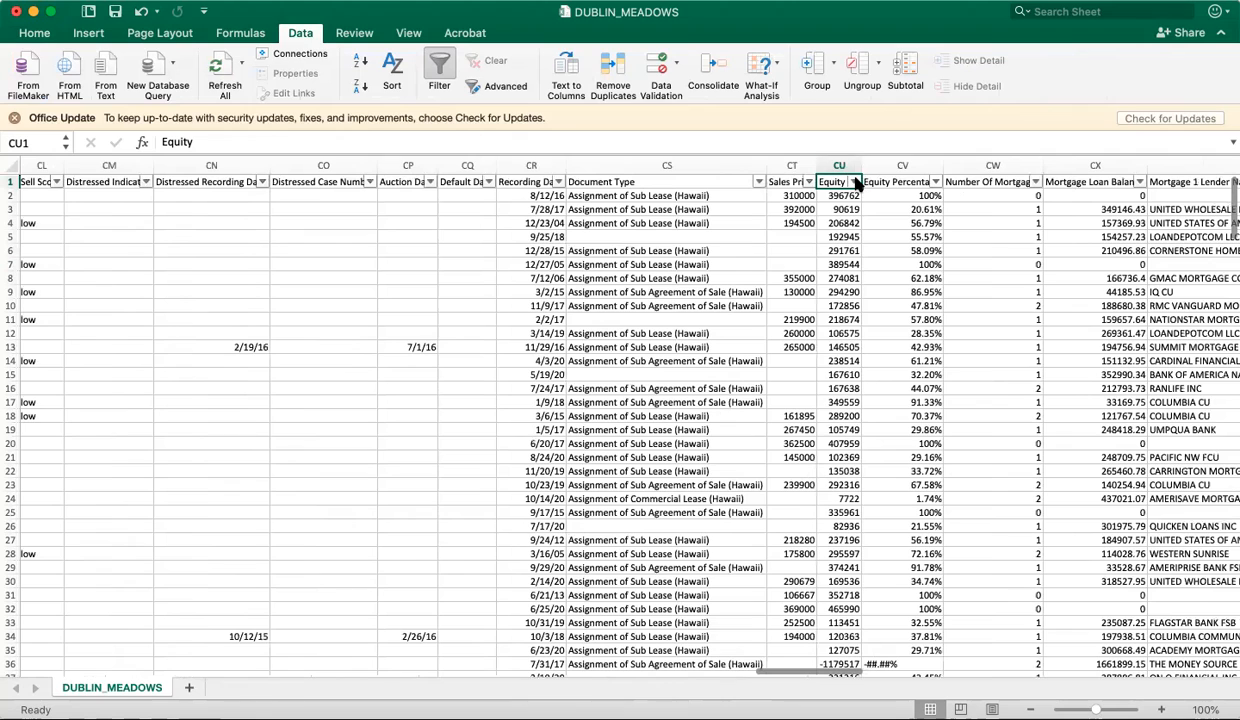
{"action": "left_click", "coordinate": [855, 182]}
{"action": "left_click", "coordinate": [1030, 284]}
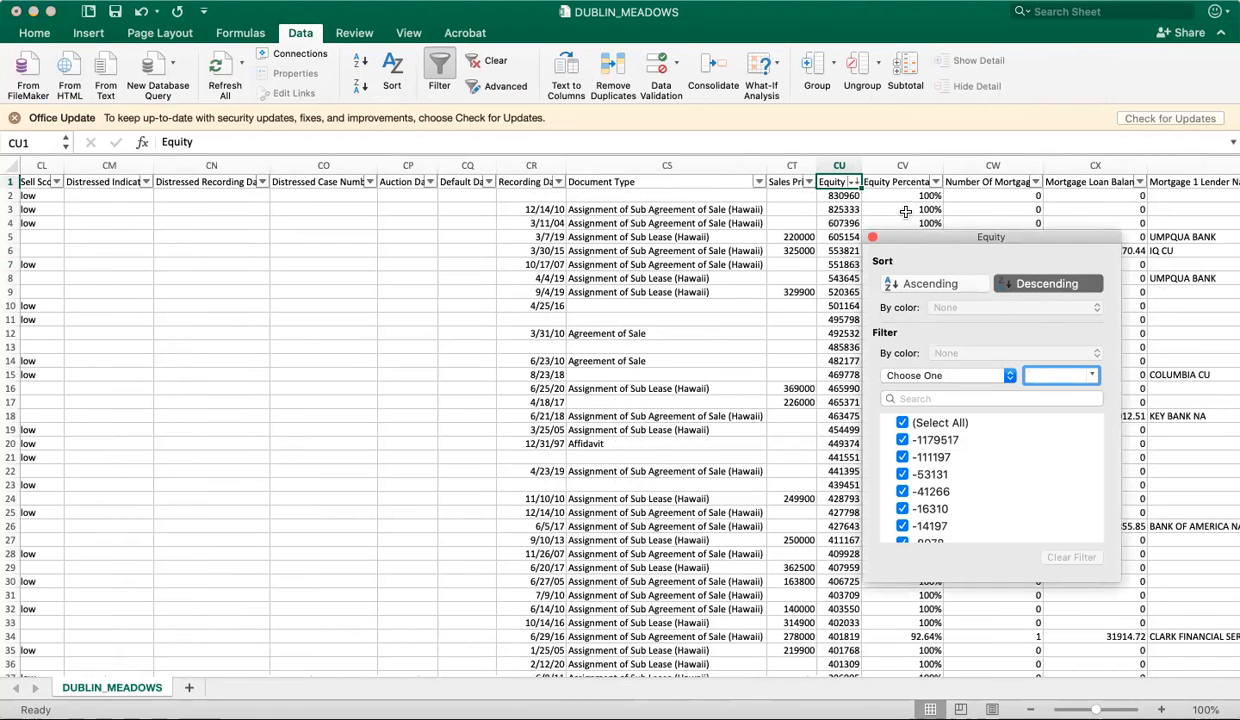
{"action": "left_click", "coordinate": [870, 180]}
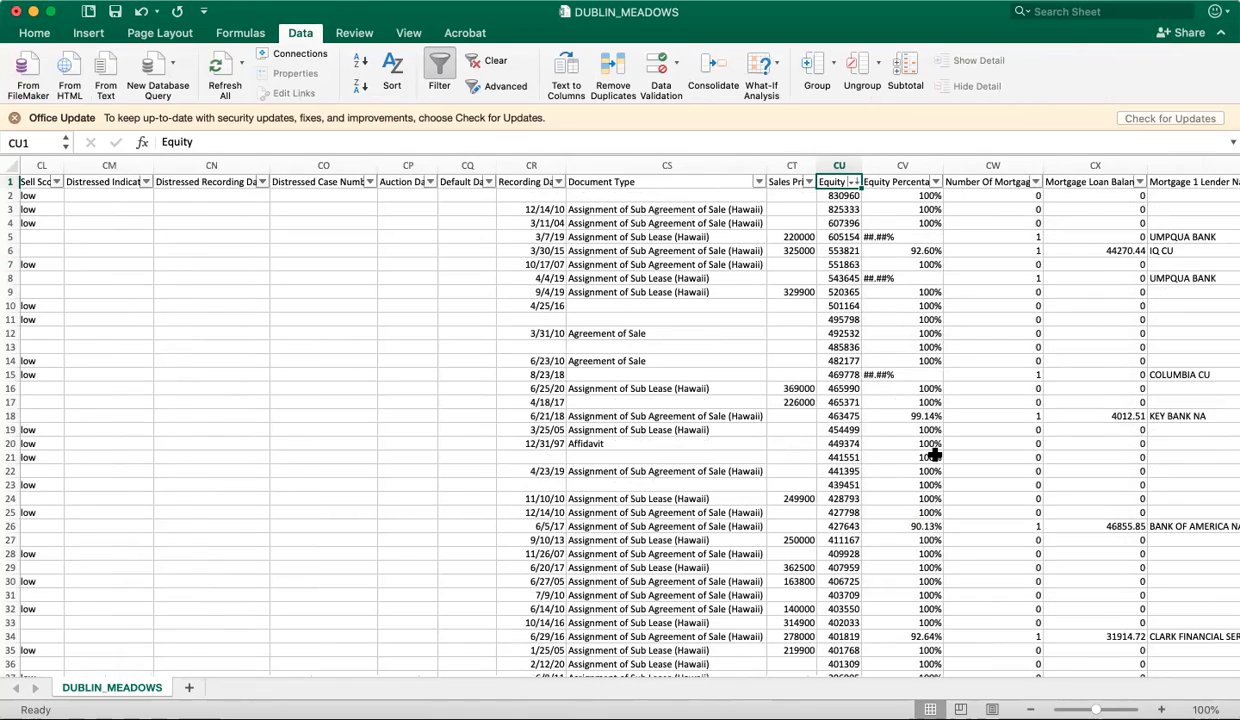
Look through the rows sorted by equity and their Equity Percentage and Mortgage 1 details
{"action": "scroll", "coordinate": [934, 453], "scroll_direction": "down", "scroll_amount": 15}
{"action": "scroll", "coordinate": [934, 453], "scroll_direction": "down", "scroll_amount": 13}
{"action": "scroll", "coordinate": [934, 453], "scroll_direction": "down", "scroll_amount": 5}
{"action": "scroll", "coordinate": [934, 453], "scroll_direction": "up", "scroll_amount": 20}
{"action": "scroll", "coordinate": [934, 453], "scroll_direction": "right", "scroll_amount": 10}
{"action": "scroll", "coordinate": [934, 453], "scroll_direction": "left", "scroll_amount": 2}
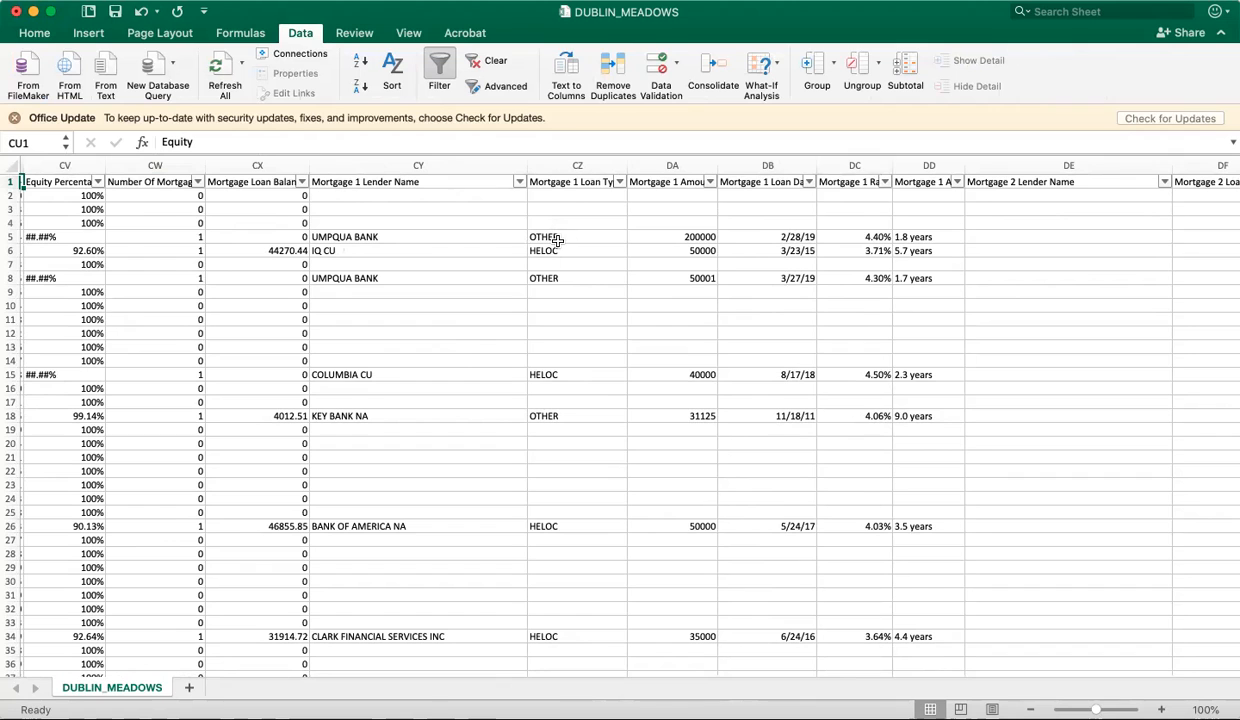
Sort the rows by Mortgage 1 Rate, first in ascending and finally in descending order
{"action": "left_click", "coordinate": [864, 253]}
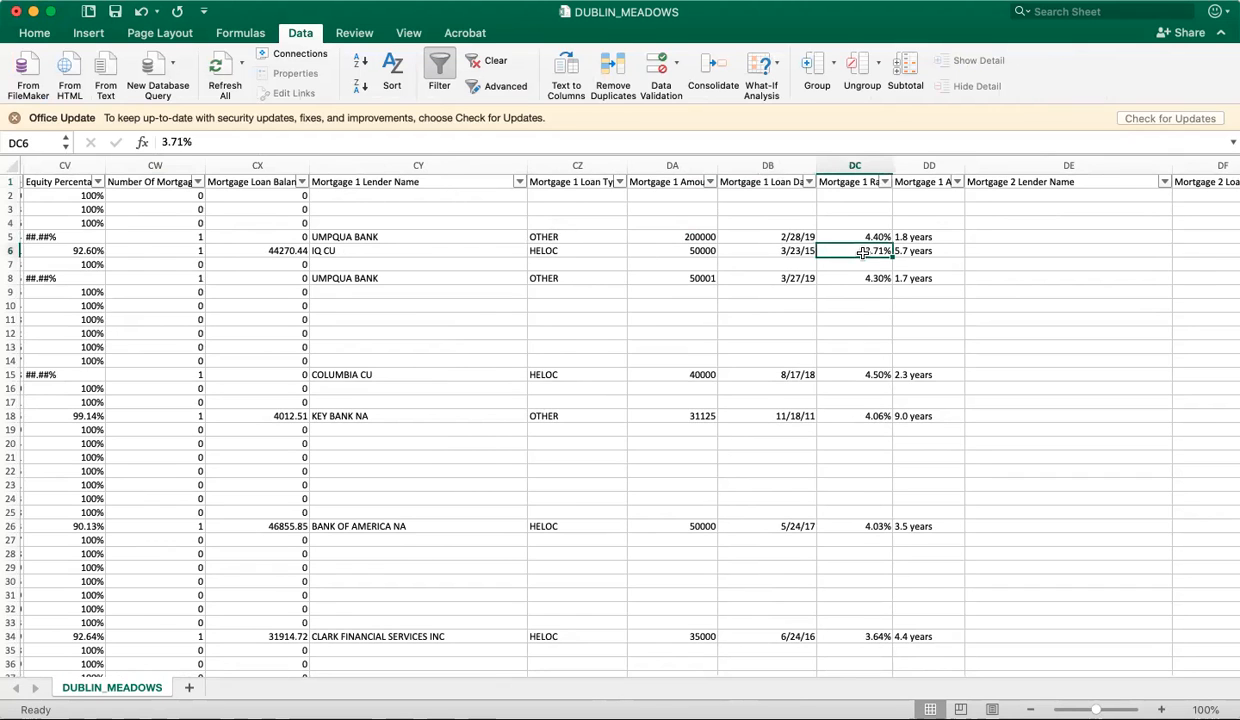
{"action": "left_click", "coordinate": [884, 182]}
{"action": "left_click", "coordinate": [1010, 283]}
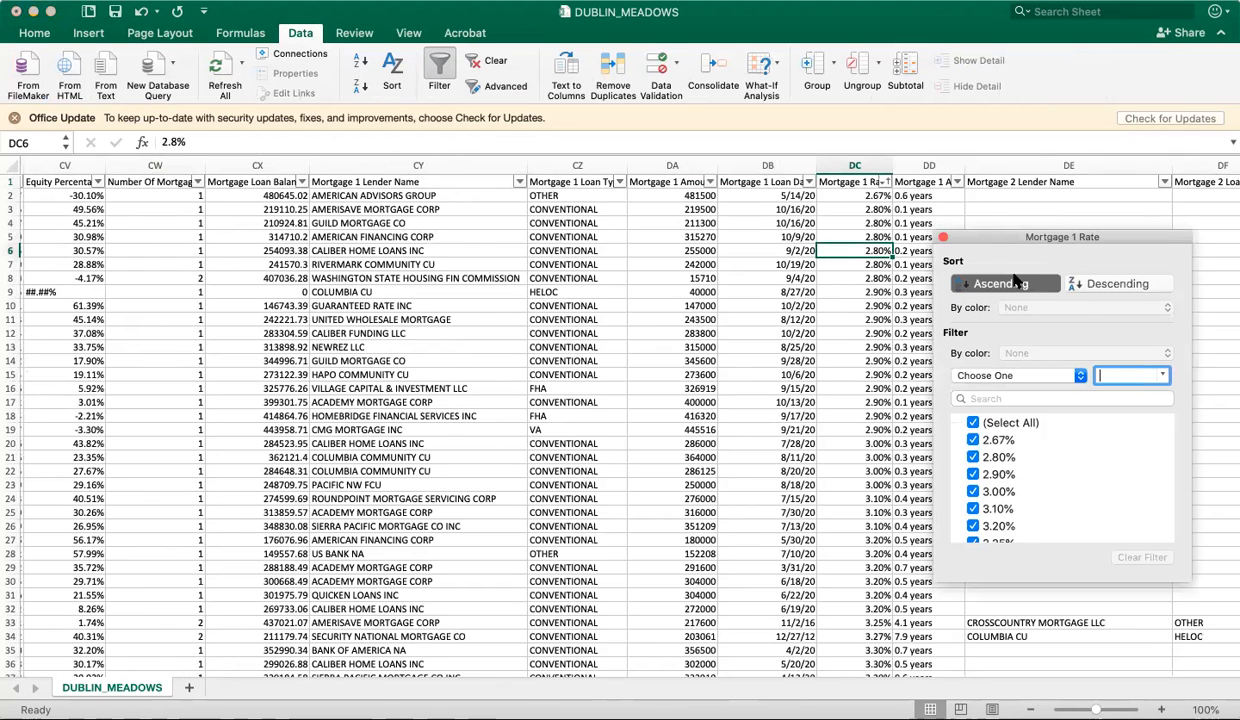
{"action": "left_click", "coordinate": [1108, 290]}
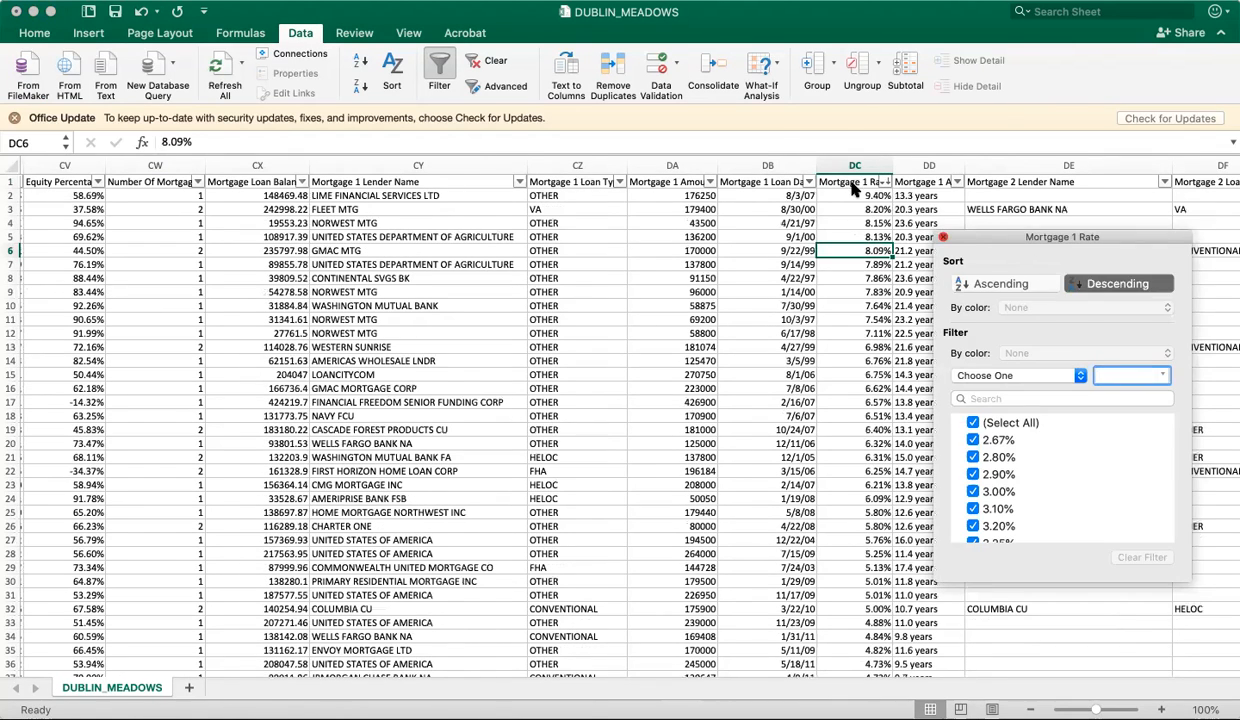
{"action": "left_click", "coordinate": [847, 196]}
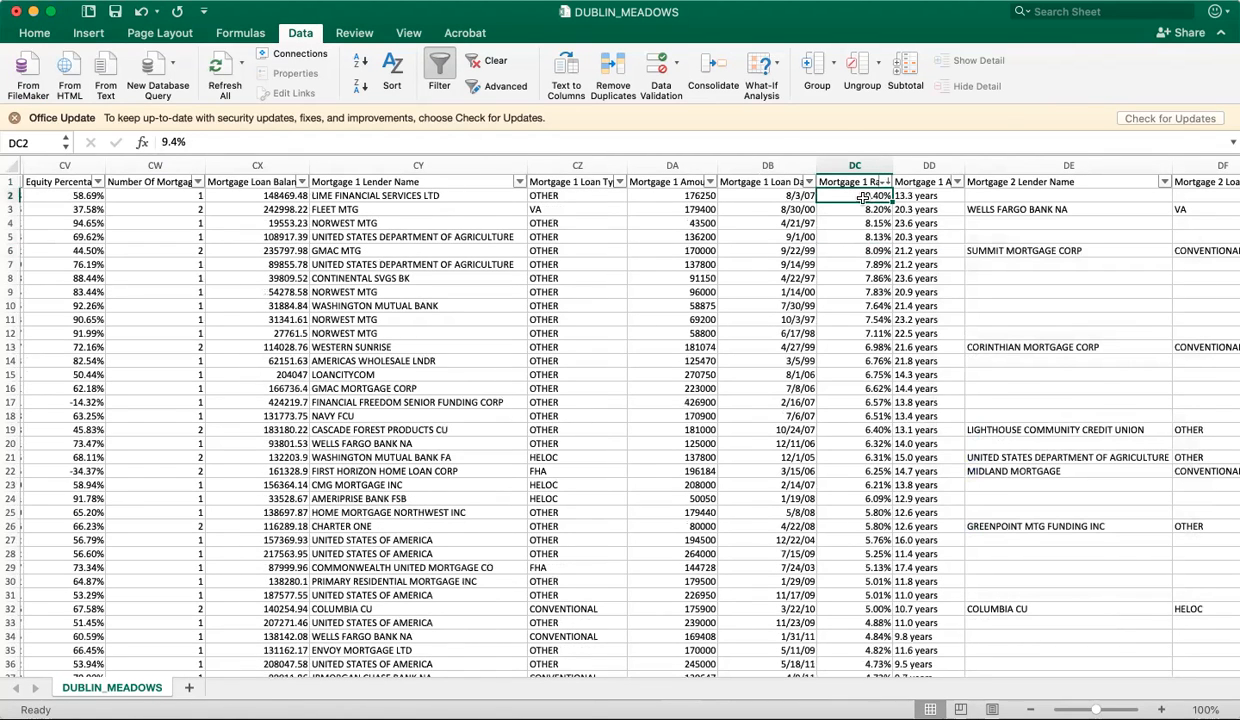
Check the Mortgage 1 age of the highest-rate loan and view the Mortgage 2 columns
{"action": "left_click", "coordinate": [920, 197]}
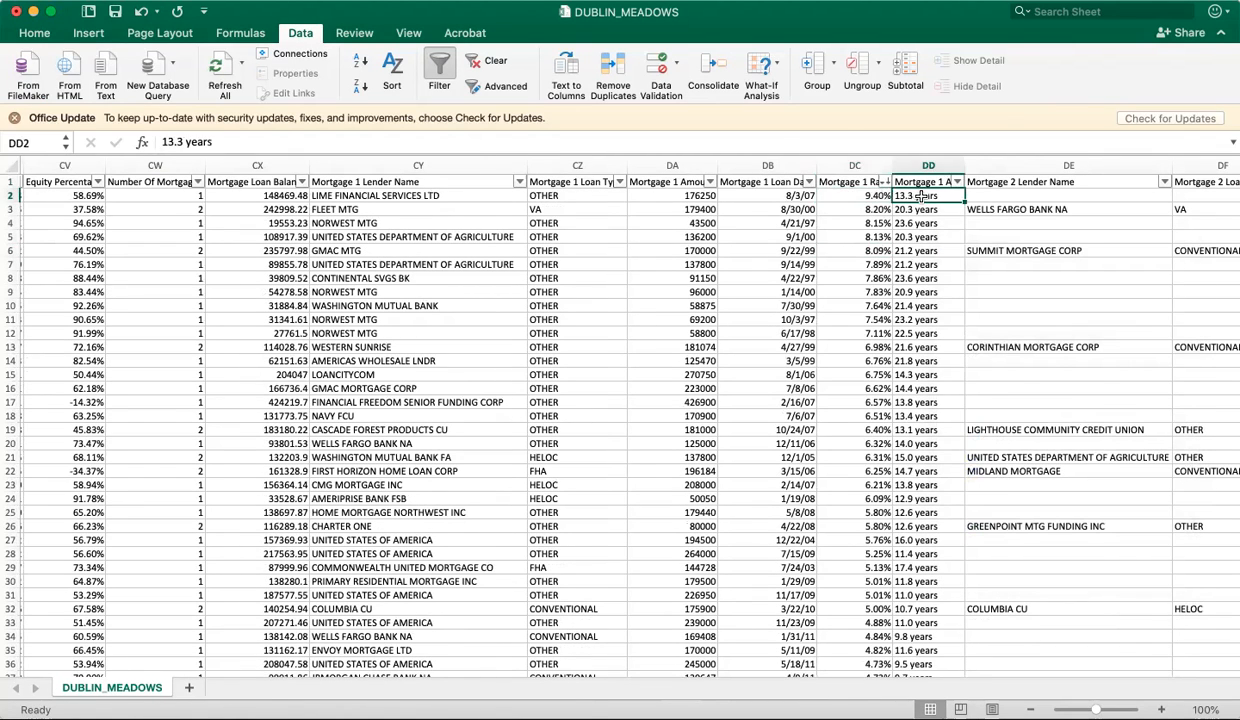
{"action": "scroll", "coordinate": [905, 200], "scroll_direction": "right", "scroll_amount": 5}
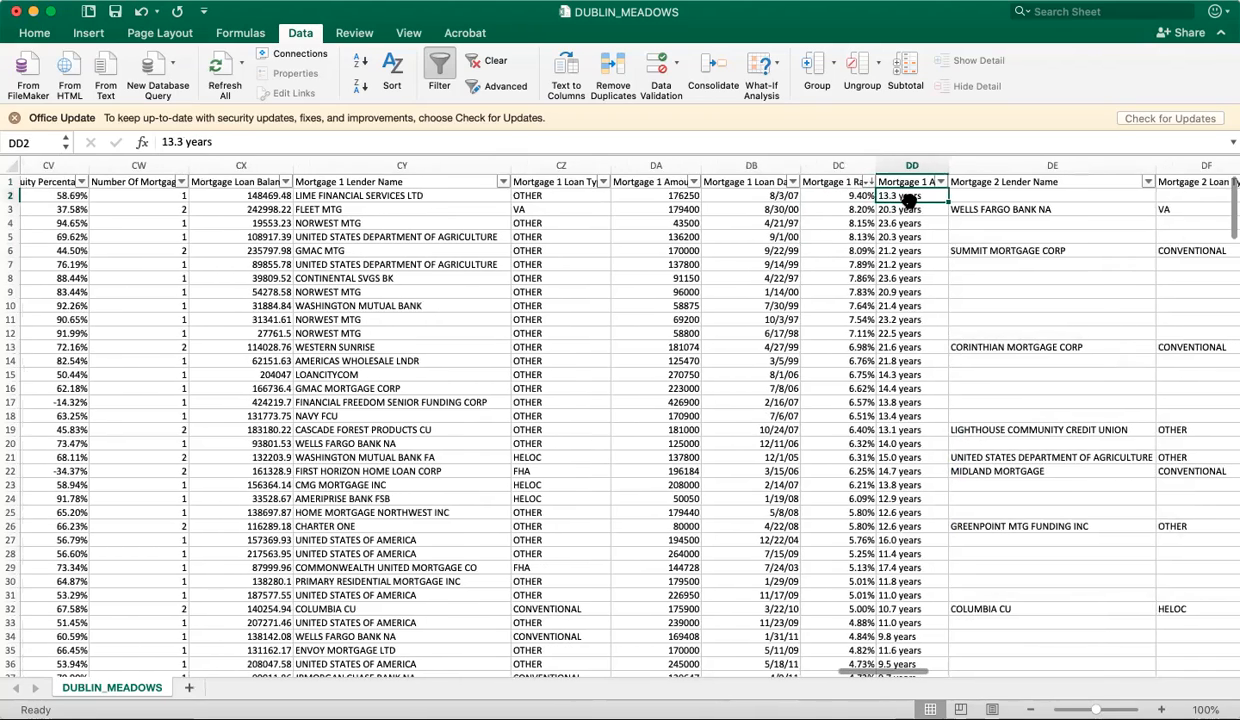
{"action": "scroll", "coordinate": [673, 197], "scroll_direction": "right", "scroll_amount": 1}
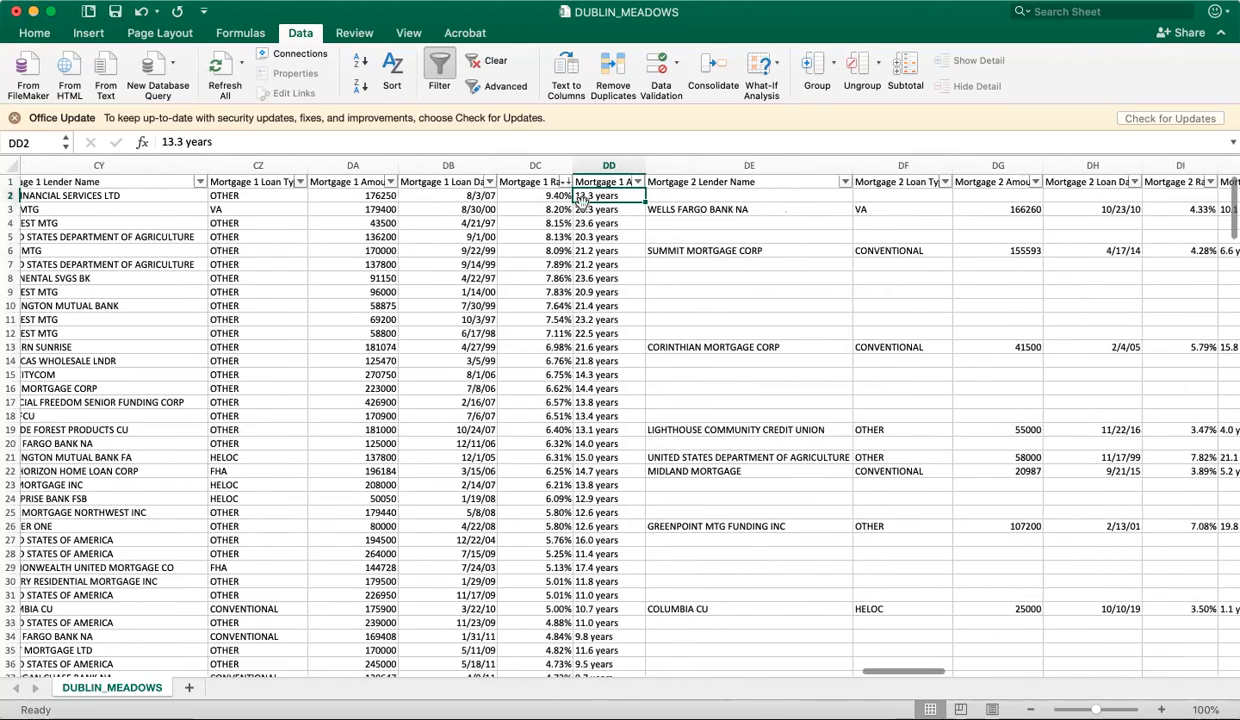
Look past the Mortgage 2 to Mortgage 4 columns and examine the Owner 1 name, email address and phone number columns
{"action": "scroll", "coordinate": [594, 209], "scroll_direction": "right", "scroll_amount": 6}
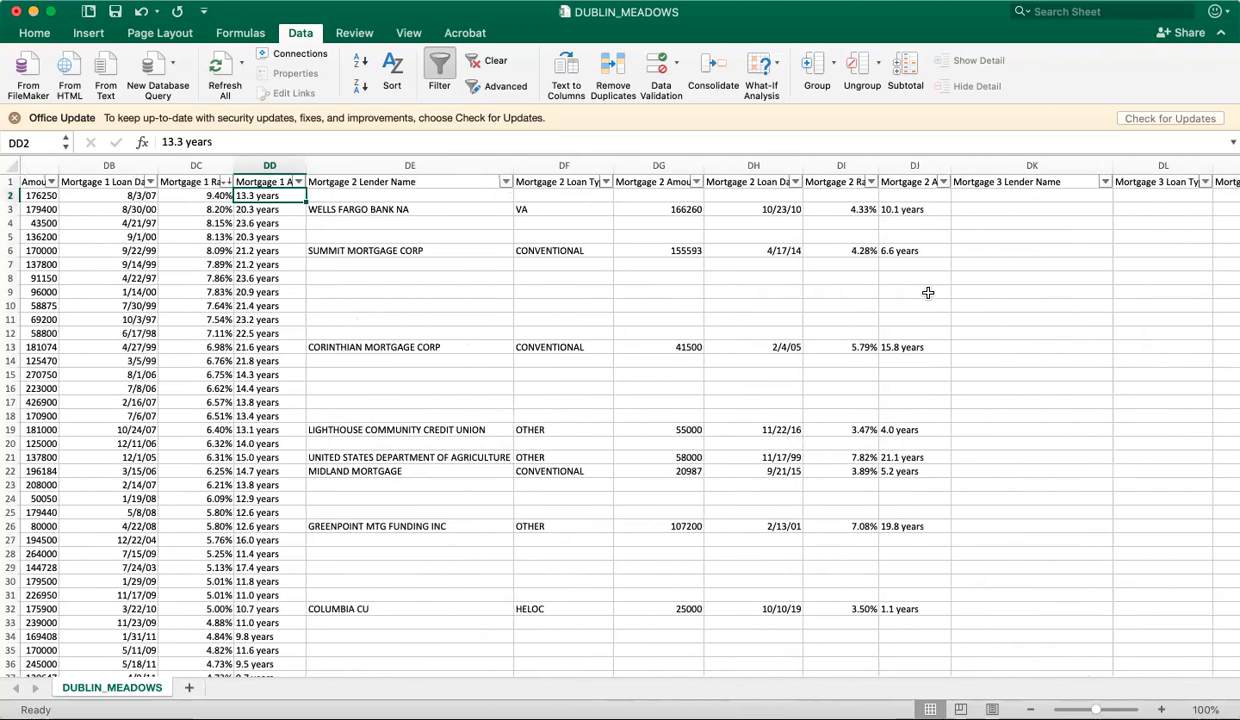
{"action": "scroll", "coordinate": [931, 288], "scroll_direction": "right", "scroll_amount": 15}
{"action": "scroll", "coordinate": [931, 288], "scroll_direction": "right", "scroll_amount": 8}
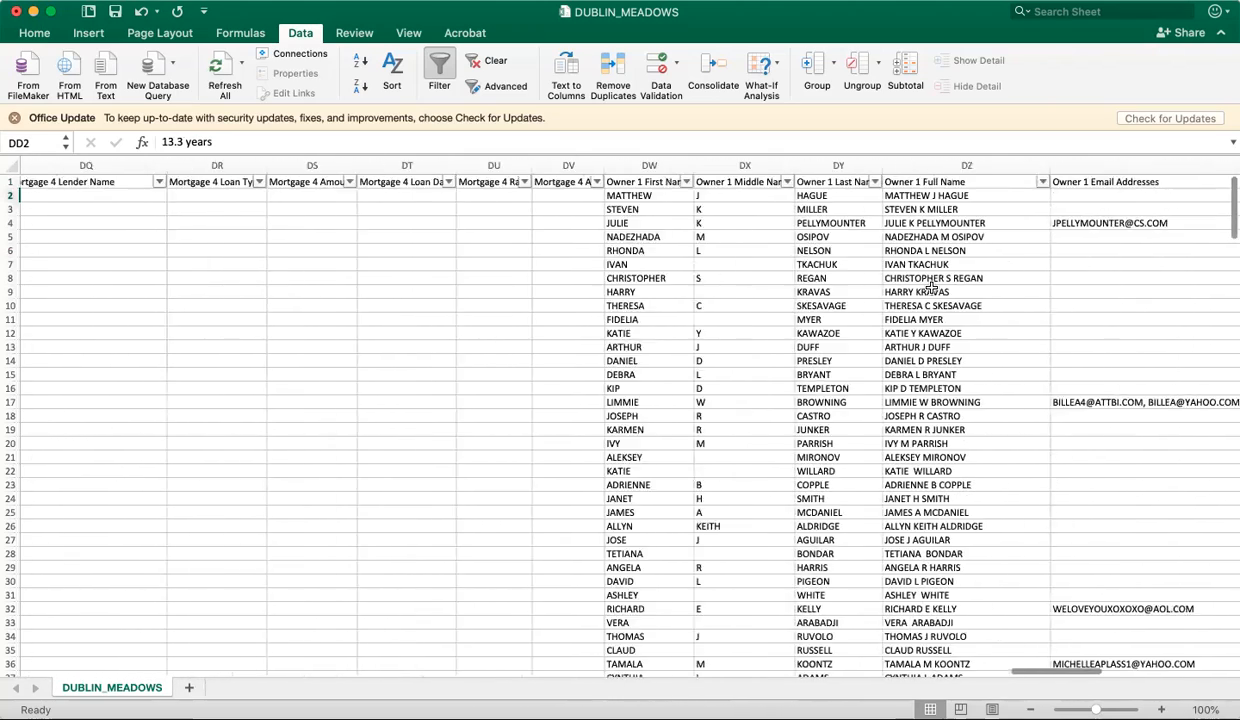
{"action": "left_click", "coordinate": [520, 193]}
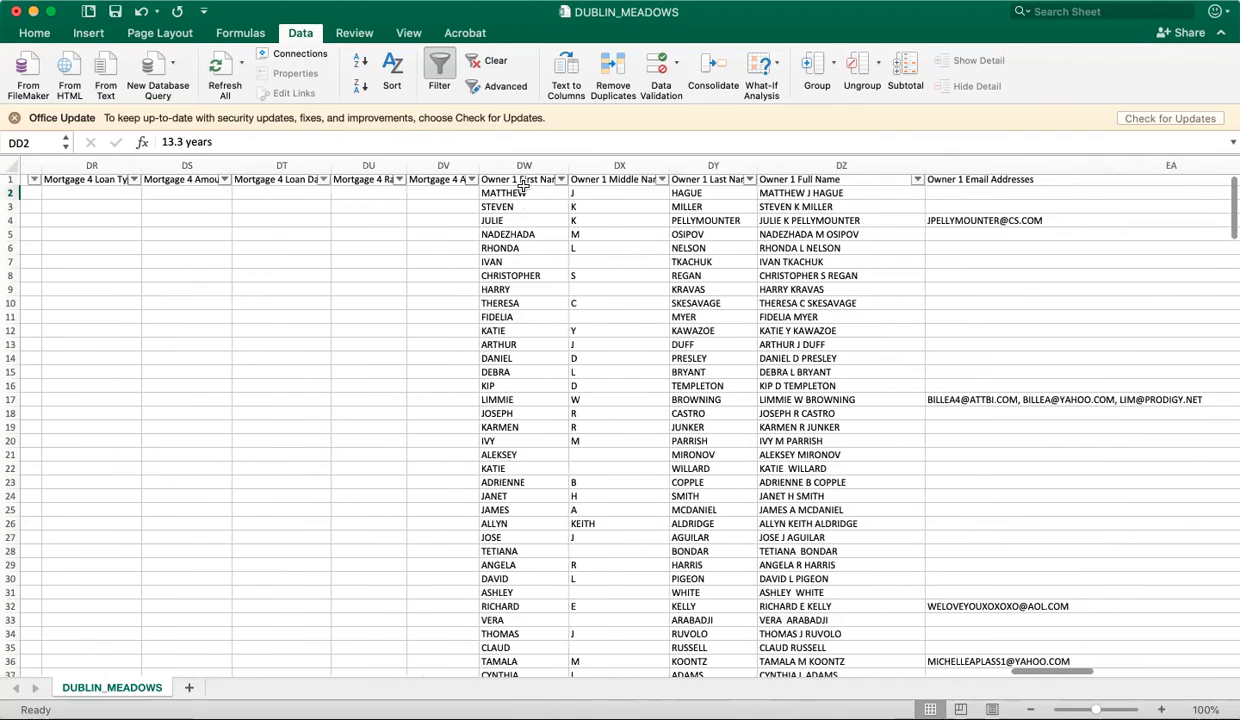
{"action": "left_click", "coordinate": [700, 207]}
{"action": "left_click", "coordinate": [697, 193]}
{"action": "scroll", "coordinate": [873, 217], "scroll_direction": "right", "scroll_amount": 3}
{"action": "scroll", "coordinate": [873, 217], "scroll_direction": "right", "scroll_amount": 2}
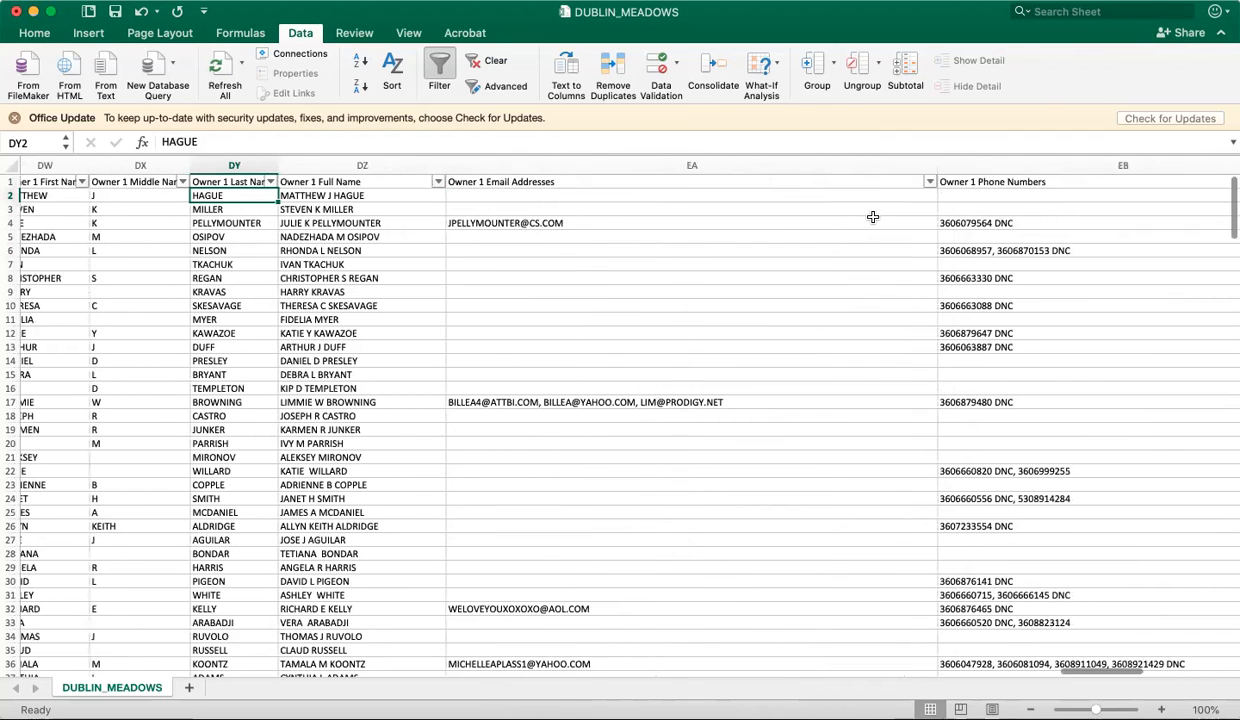
{"action": "left_click", "coordinate": [648, 194]}
{"action": "left_click", "coordinate": [972, 195]}
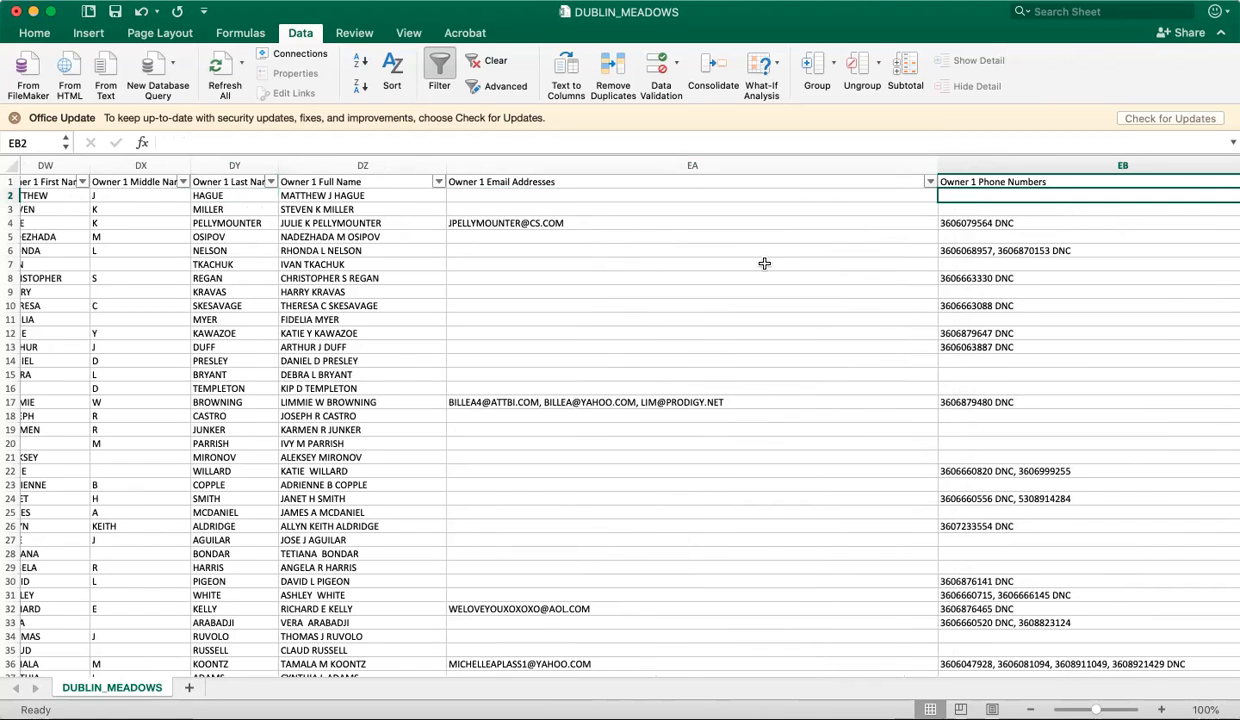
Examine the Owner 2 first name, last name, email address and phone number columns for the first record
{"action": "scroll", "coordinate": [764, 263], "scroll_direction": "right", "scroll_amount": 4}
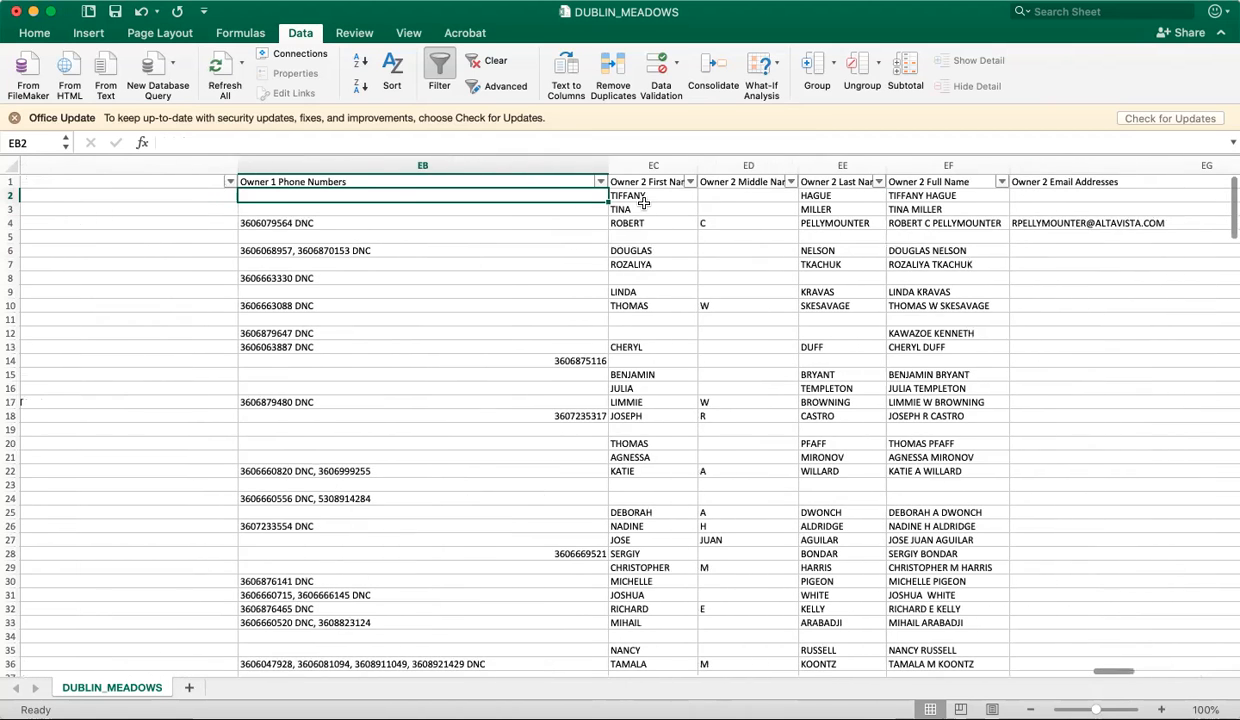
{"action": "left_click", "coordinate": [644, 199]}
{"action": "left_click", "coordinate": [825, 195]}
{"action": "scroll", "coordinate": [864, 243], "scroll_direction": "right", "scroll_amount": 3}
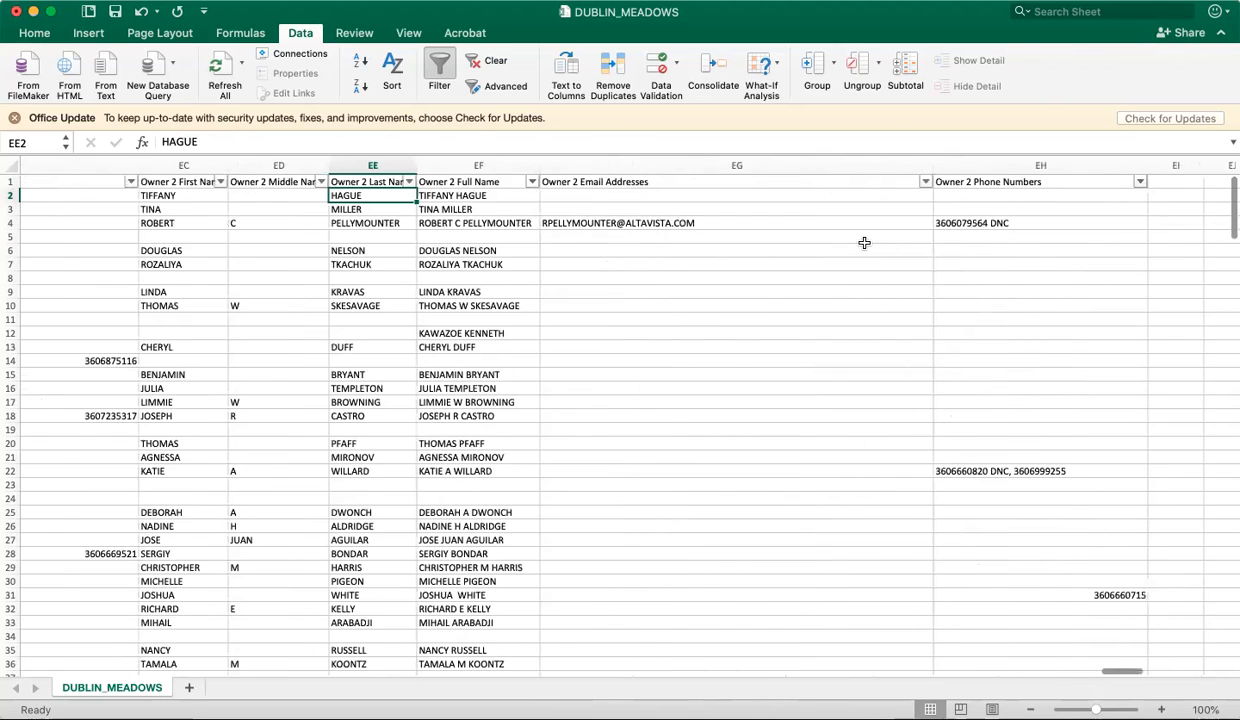
{"action": "scroll", "coordinate": [864, 243], "scroll_direction": "right", "scroll_amount": 2}
{"action": "left_click", "coordinate": [590, 196]}
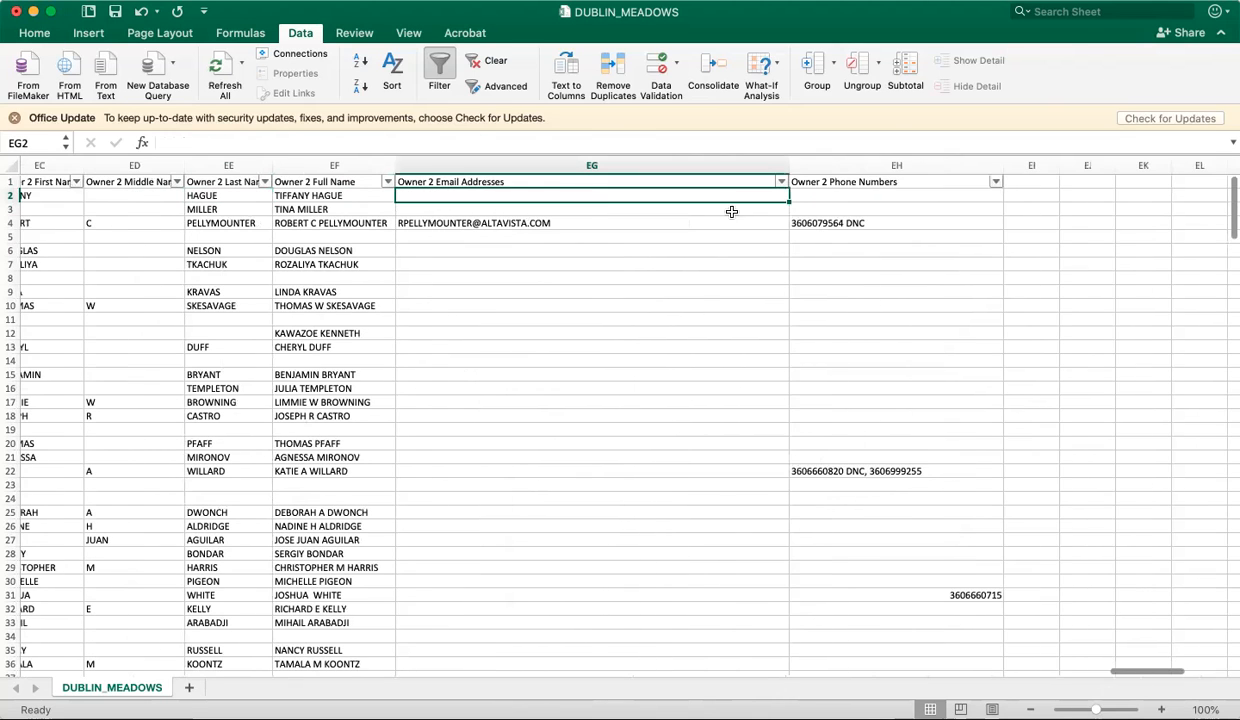
{"action": "left_click", "coordinate": [826, 200]}
Scan the Owner 2 phone numbers down the list, and return to the first records at the Owner 1 Phone Numbers column
{"action": "scroll", "coordinate": [836, 354], "scroll_direction": "down", "scroll_amount": 20}
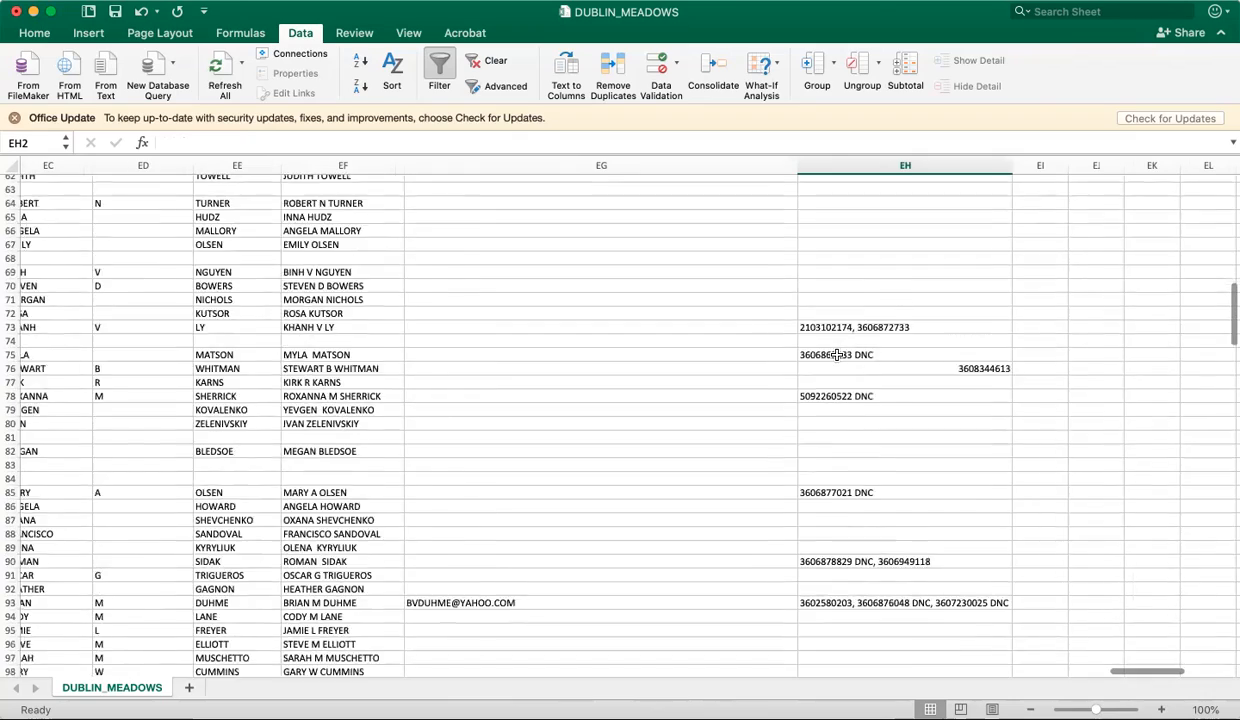
{"action": "scroll", "coordinate": [836, 354], "scroll_direction": "down", "scroll_amount": 3}
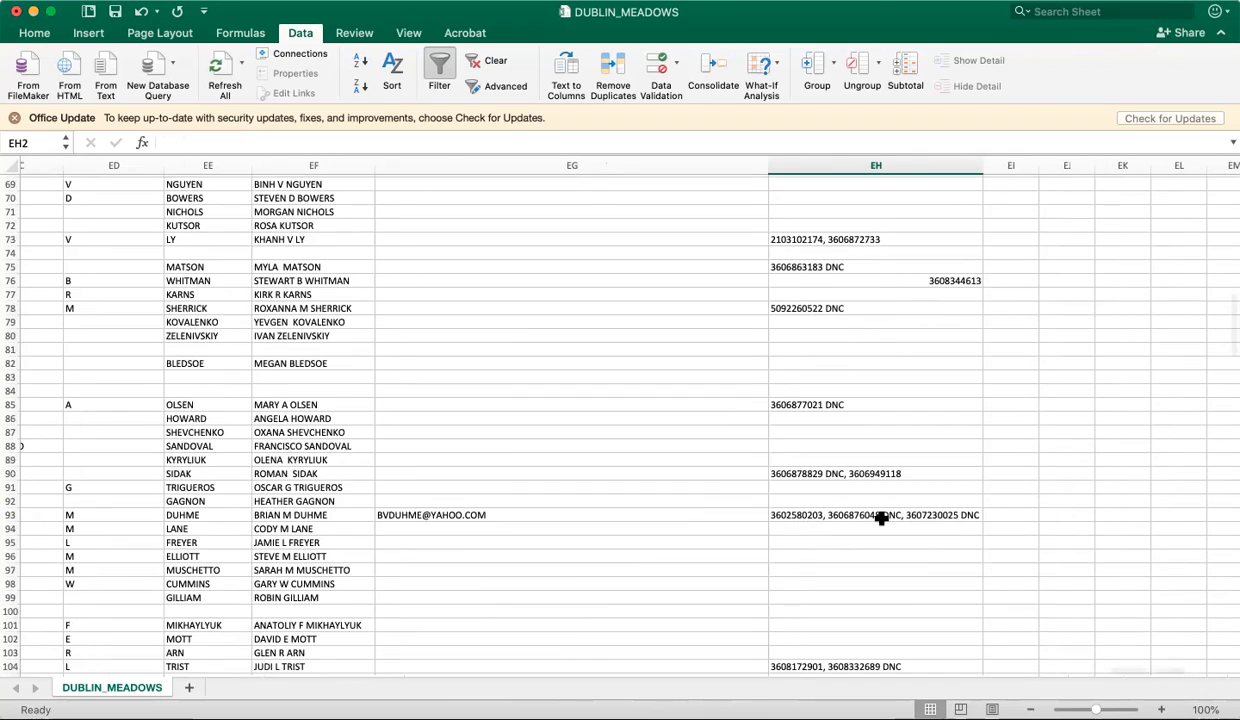
{"action": "scroll", "coordinate": [503, 528], "scroll_direction": "up", "scroll_amount": 15}
{"action": "scroll", "coordinate": [503, 528], "scroll_direction": "left", "scroll_amount": 5}
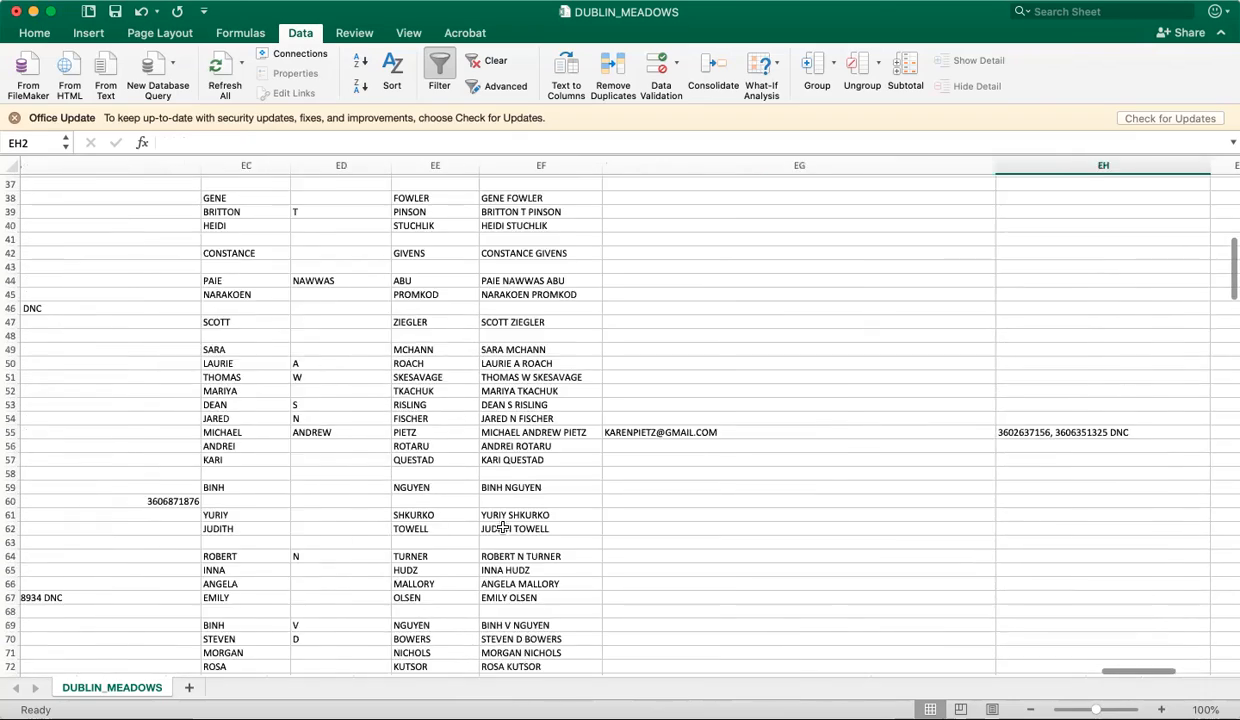
{"action": "scroll", "coordinate": [503, 528], "scroll_direction": "up", "scroll_amount": 6}
{"action": "scroll", "coordinate": [503, 528], "scroll_direction": "right", "scroll_amount": 1}
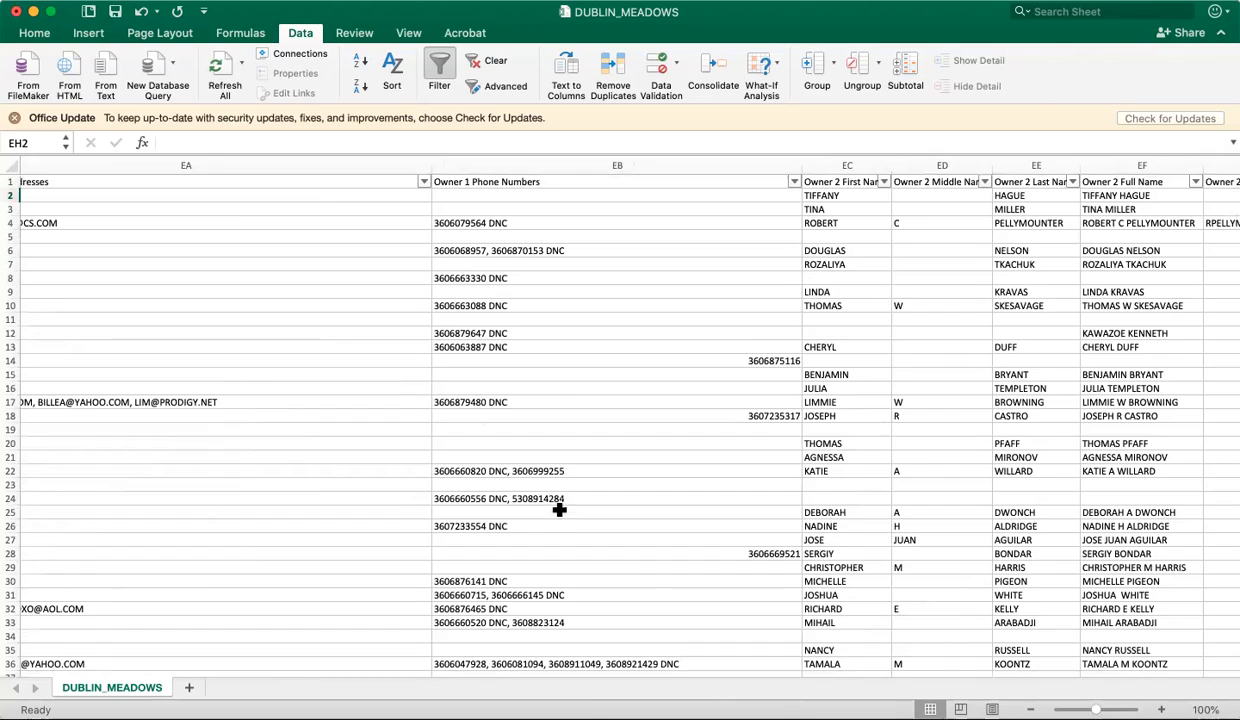
Review the Owner 1 phone numbers and their DNC marks, inspecting the entry with several numbers in row 36
{"action": "scroll", "coordinate": [559, 510], "scroll_direction": "down", "scroll_amount": 4}
{"action": "scroll", "coordinate": [559, 510], "scroll_direction": "left", "scroll_amount": 1}
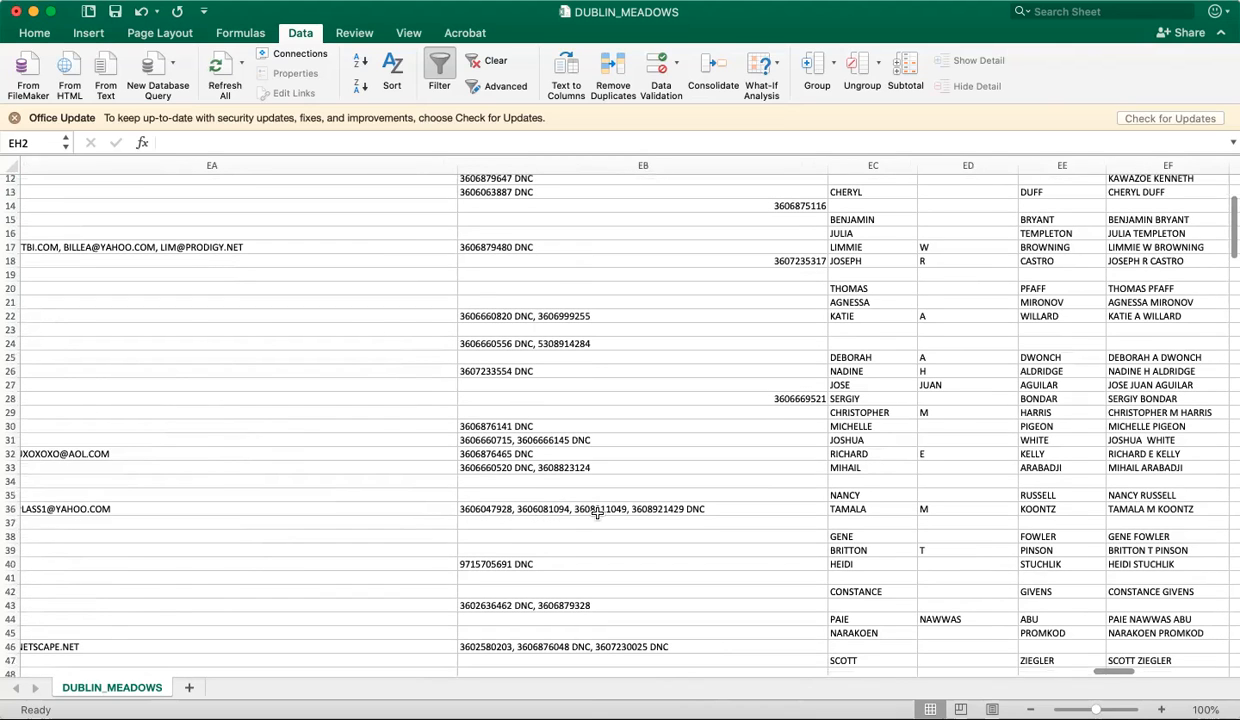
{"action": "left_click", "coordinate": [692, 506]}
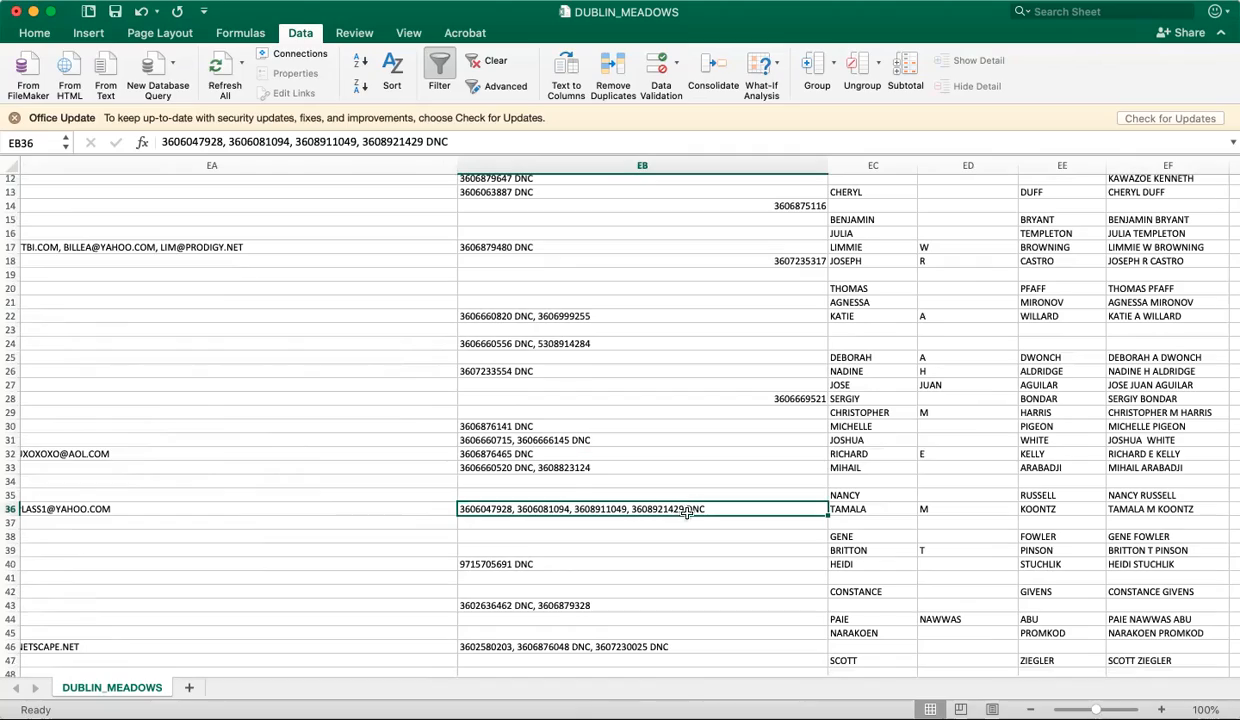
{"action": "scroll", "coordinate": [645, 477], "scroll_direction": "down", "scroll_amount": 20}
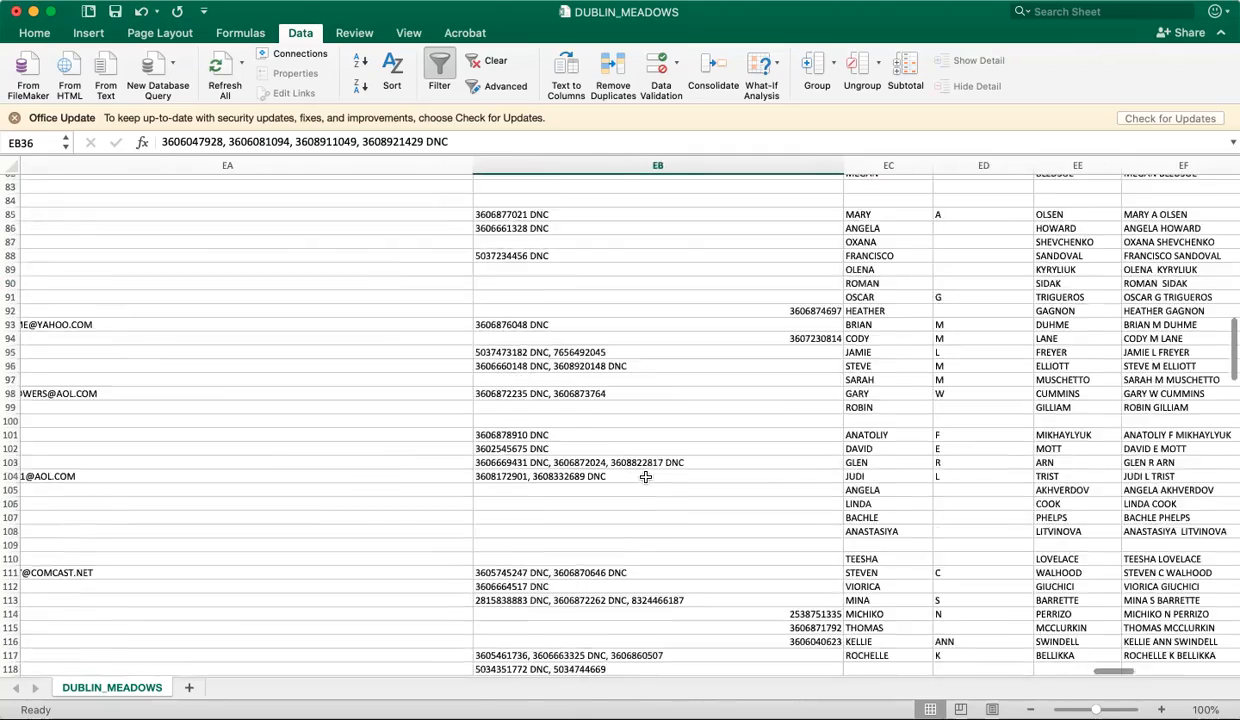
{"action": "scroll", "coordinate": [645, 477], "scroll_direction": "down", "scroll_amount": 8}
{"action": "scroll", "coordinate": [645, 477], "scroll_direction": "right", "scroll_amount": 1}
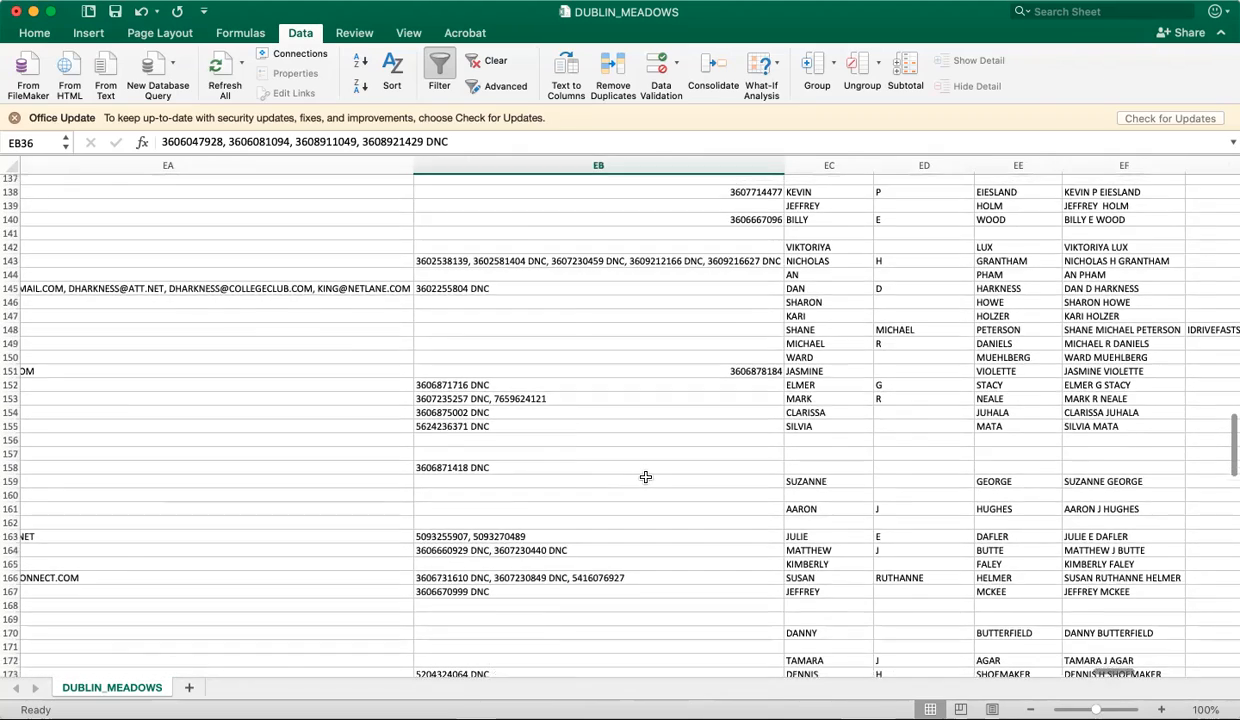
Look through the Owner 1 full names and email addresses alongside the phone numbers further down the list
{"action": "scroll", "coordinate": [645, 477], "scroll_direction": "left", "scroll_amount": 5}
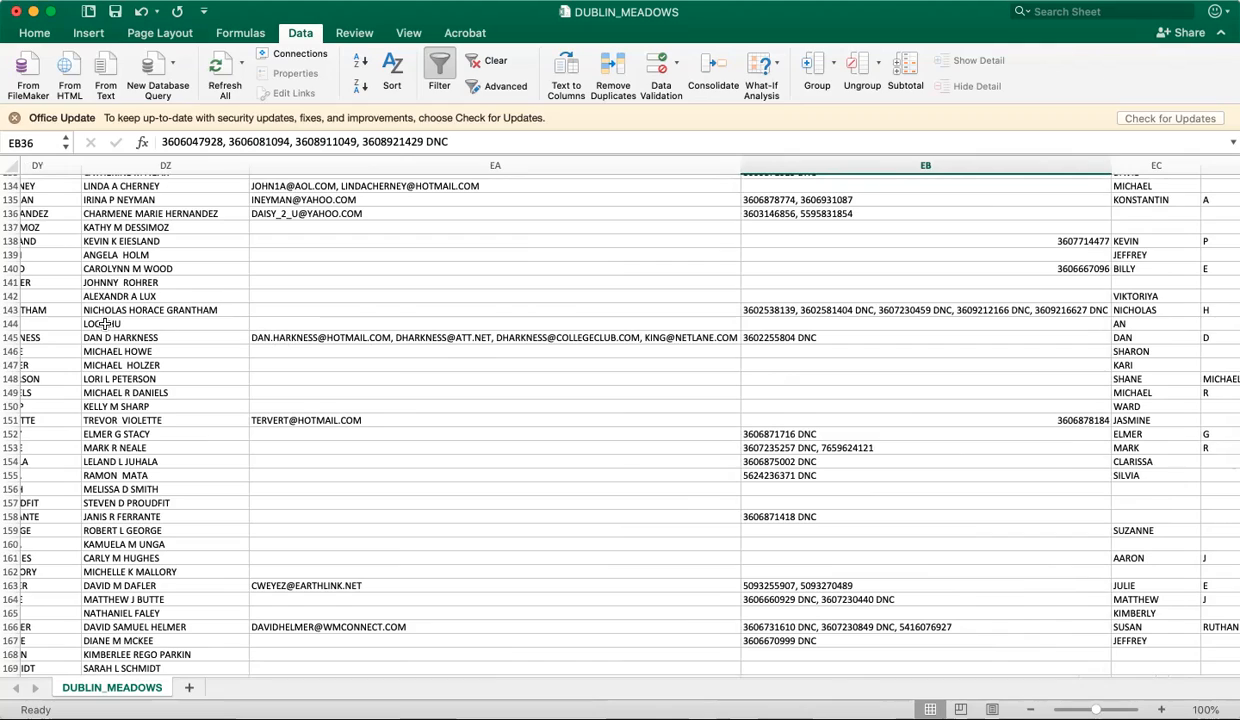
{"action": "scroll", "coordinate": [389, 515], "scroll_direction": "down", "scroll_amount": 20}
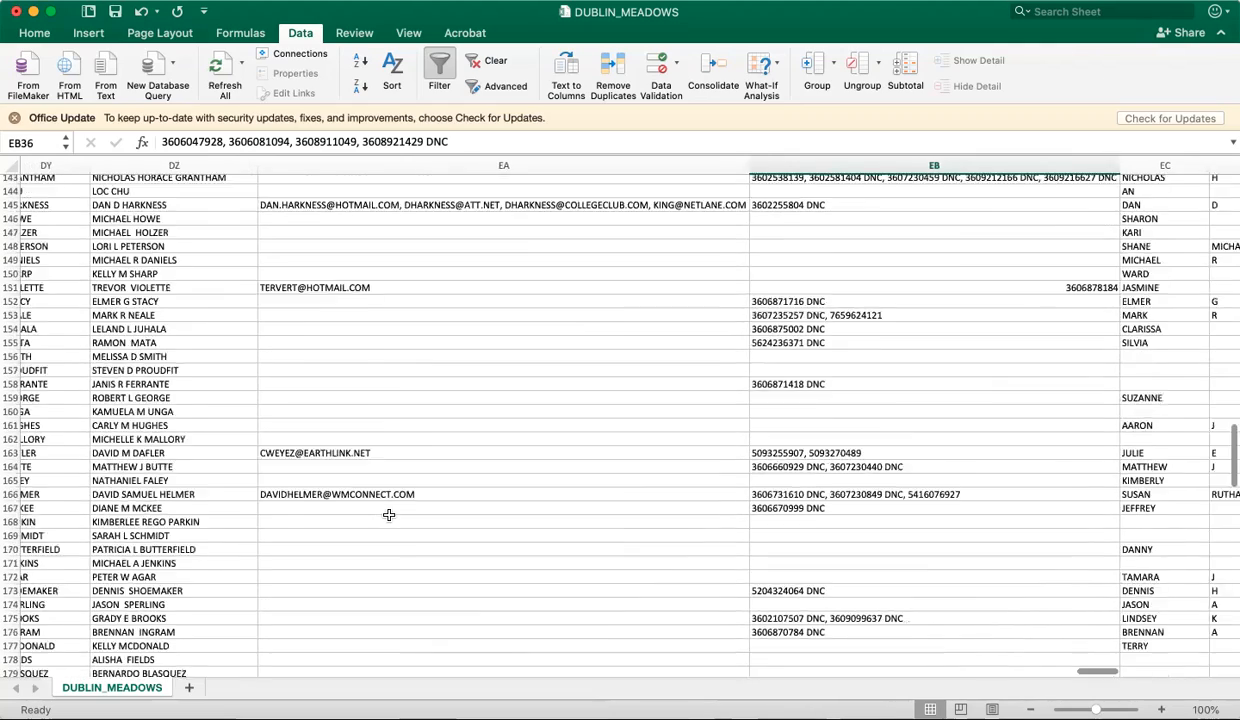
{"action": "scroll", "coordinate": [389, 515], "scroll_direction": "down", "scroll_amount": 10}
{"action": "scroll", "coordinate": [389, 515], "scroll_direction": "up", "scroll_amount": 20}
{"action": "scroll", "coordinate": [389, 534], "scroll_direction": "down", "scroll_amount": 2}
Go back across the mortgage and building detail columns to the parcel number and property address columns at the sheet's start
{"action": "scroll", "coordinate": [389, 534], "scroll_direction": "right", "scroll_amount": 10}
{"action": "scroll", "coordinate": [389, 534], "scroll_direction": "left", "scroll_amount": 12}
{"action": "scroll", "coordinate": [389, 534], "scroll_direction": "left", "scroll_amount": 20}
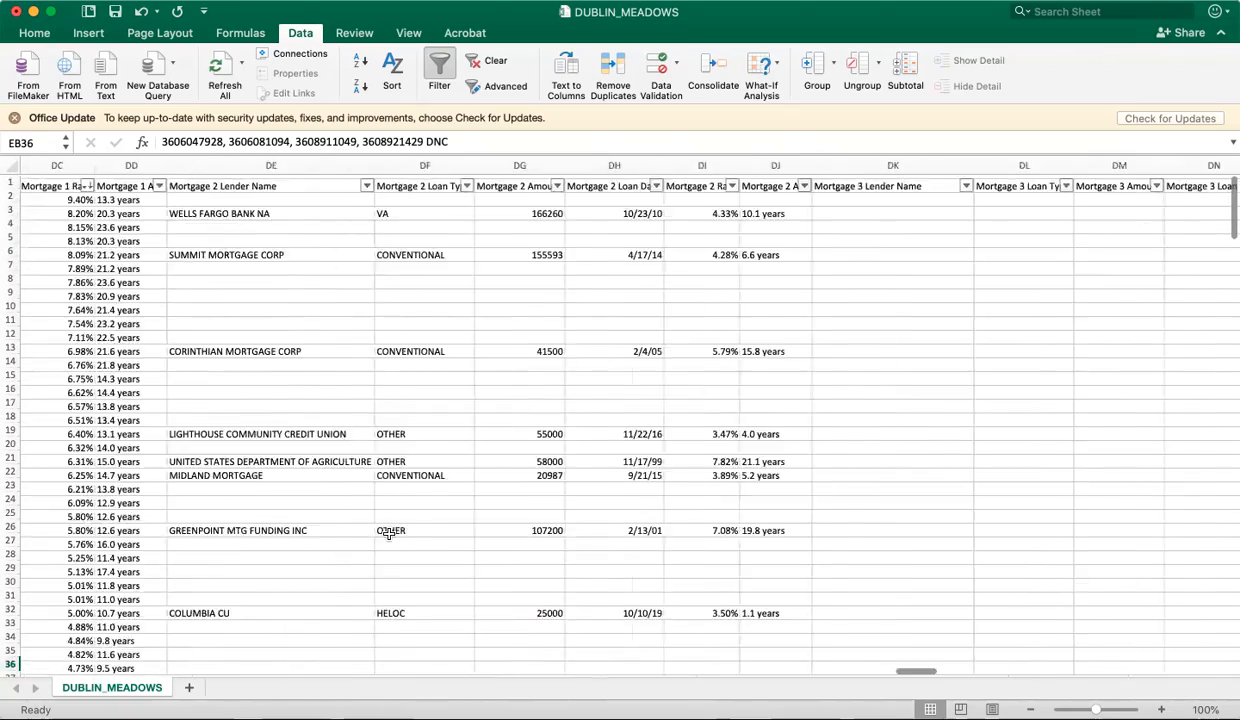
{"action": "scroll", "coordinate": [789, 514], "scroll_direction": "left", "scroll_amount": 20}
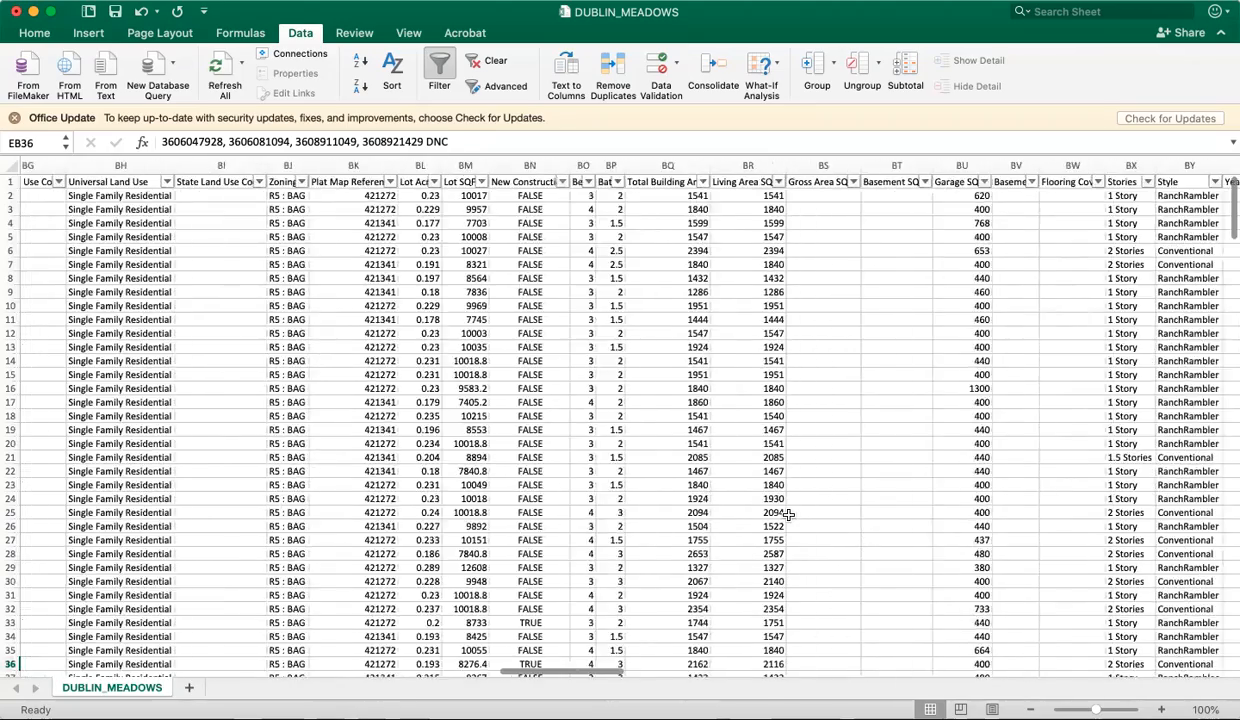
{"action": "scroll", "coordinate": [789, 514], "scroll_direction": "right", "scroll_amount": 15}
{"action": "scroll", "coordinate": [789, 514], "scroll_direction": "left", "scroll_amount": 6}
{"action": "scroll", "coordinate": [789, 514], "scroll_direction": "left", "scroll_amount": 20}
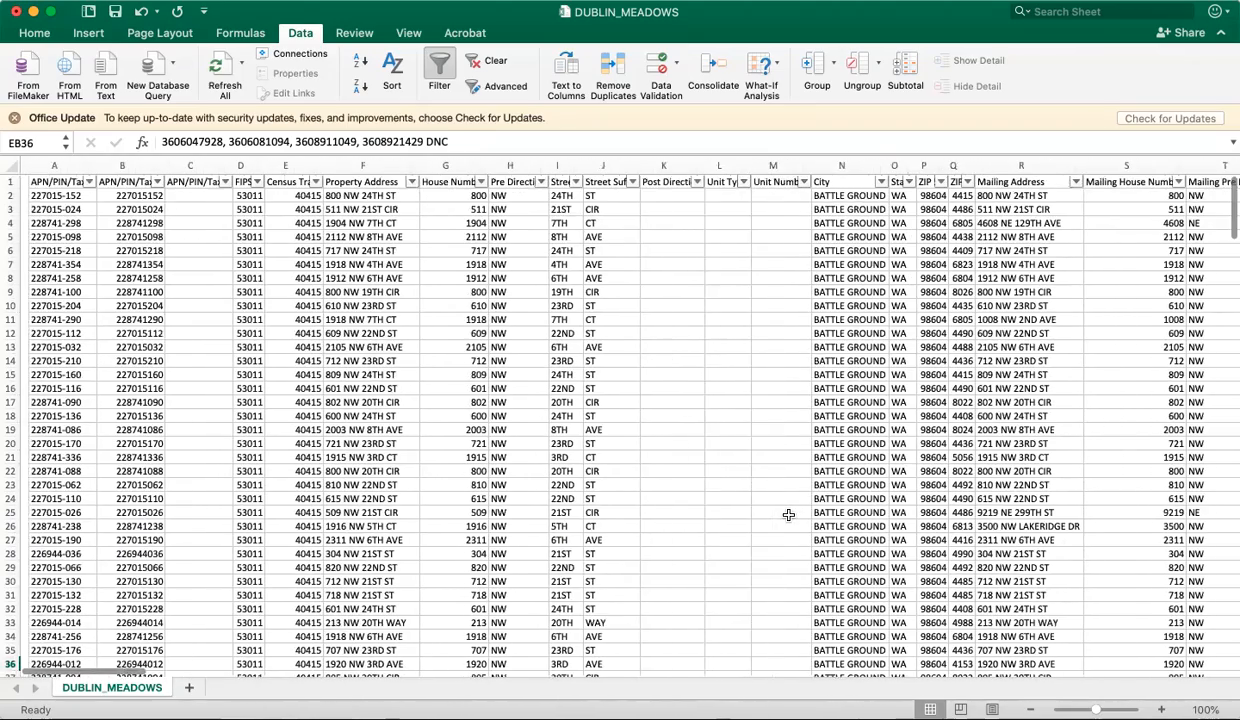